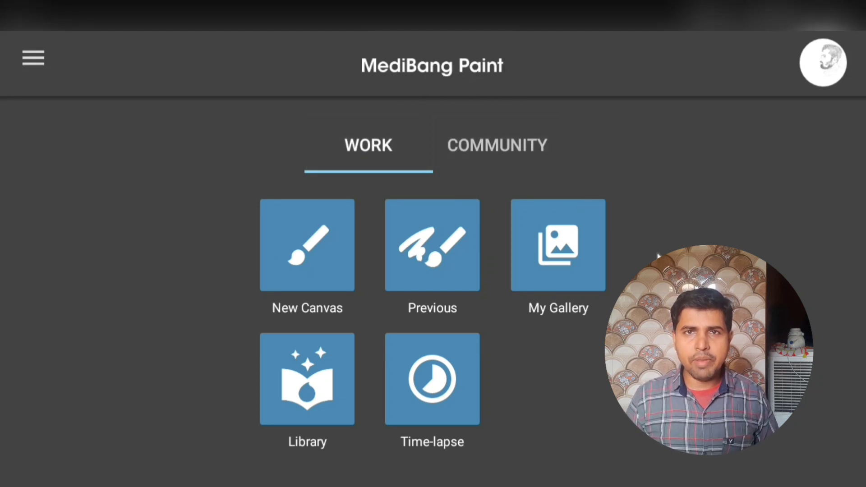
From My Gallery, create a new 2800×2100 px, 600 dpi canvas with a solid white background
left_click(569, 255)
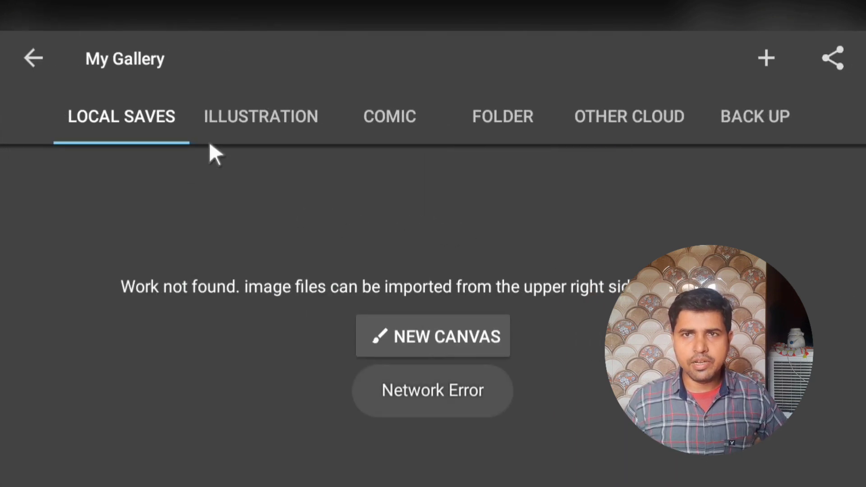
left_click(769, 54)
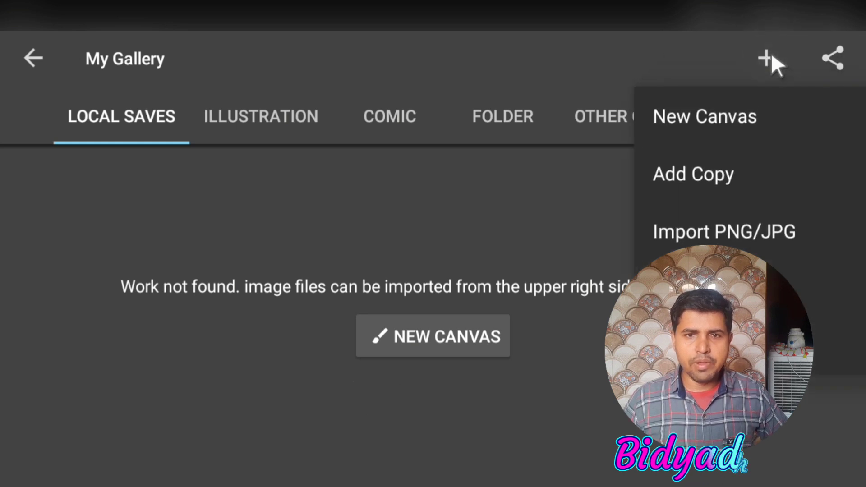
left_click(749, 121)
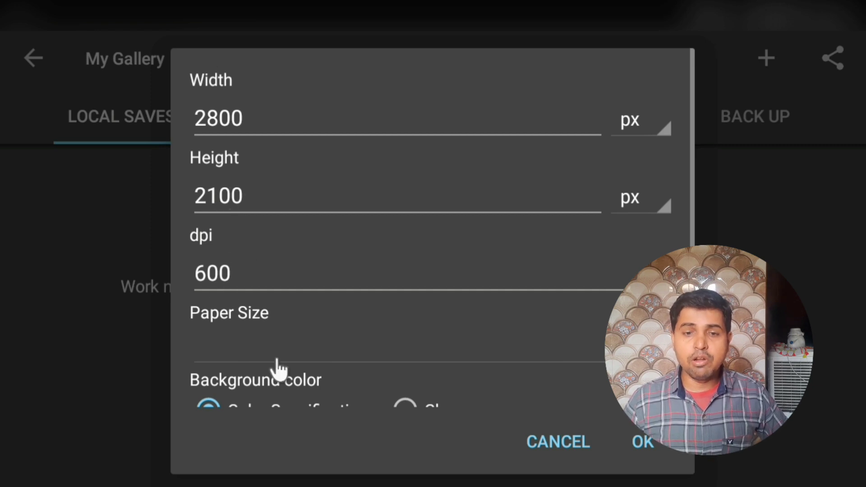
scroll(309, 382, "down", 2)
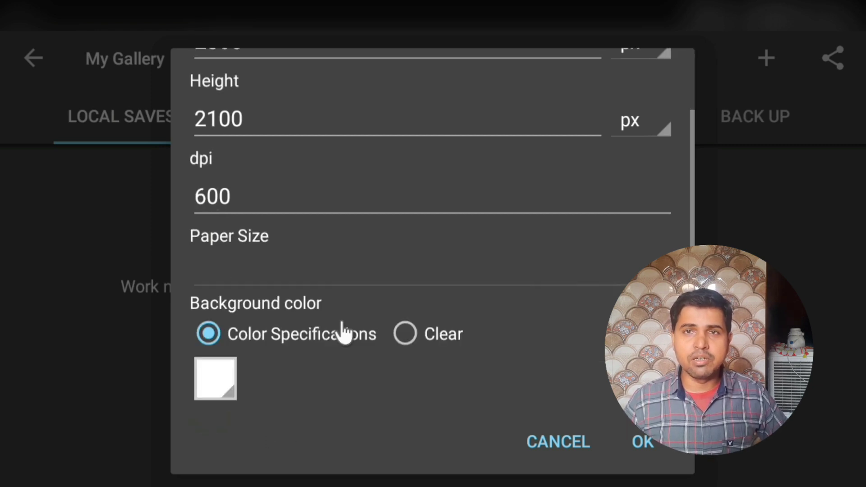
left_click(208, 333)
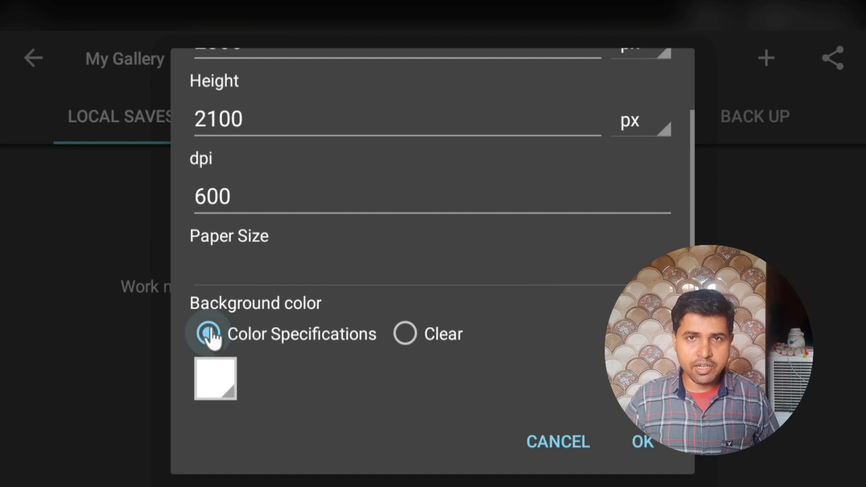
left_click(219, 375)
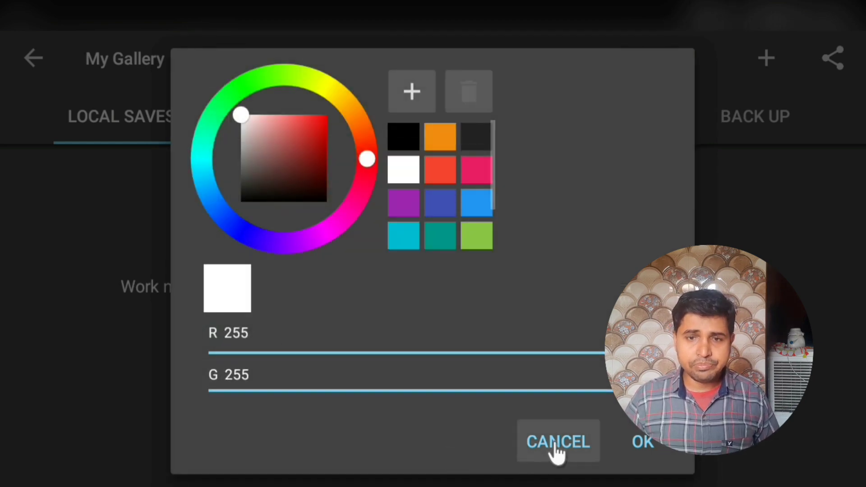
left_click(539, 447)
left_click(624, 447)
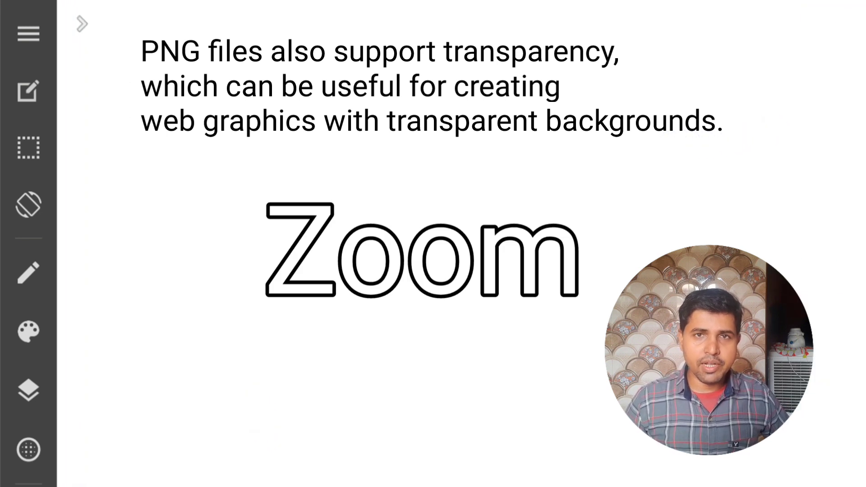
With the fill-shape tool and black from the palette, draw a wide crossbar rectangle across the top
left_click(28, 278)
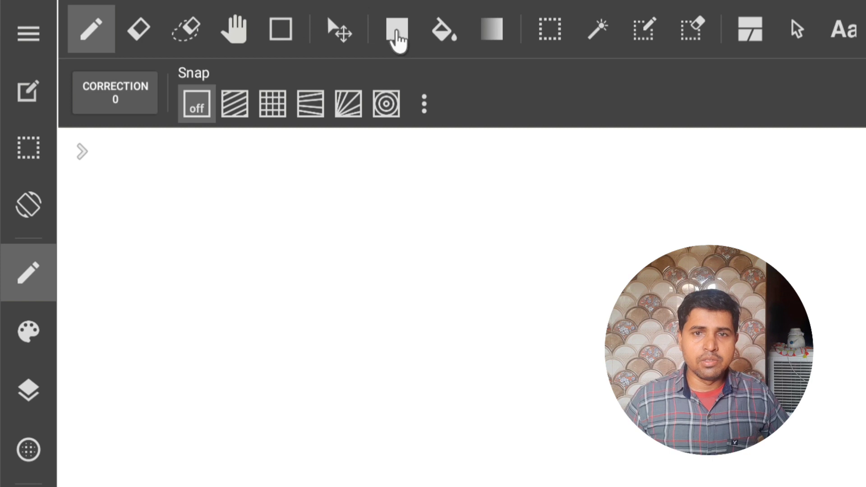
left_click(396, 32)
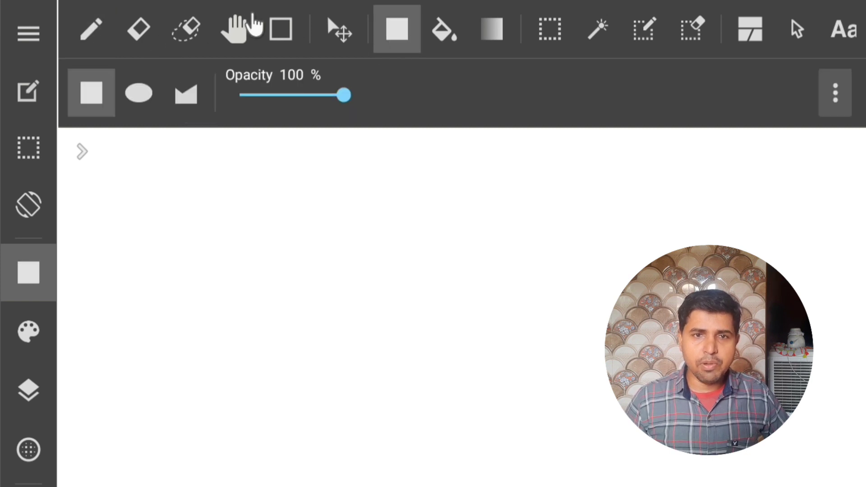
key("Tab")
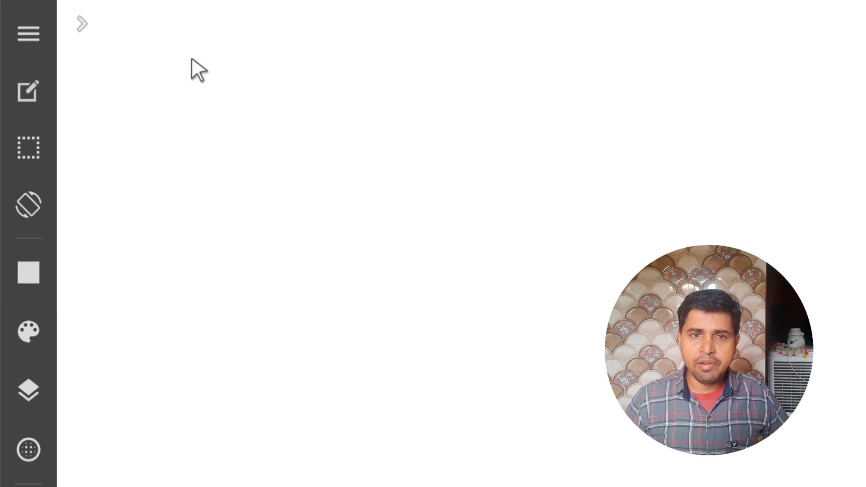
left_click(82, 24)
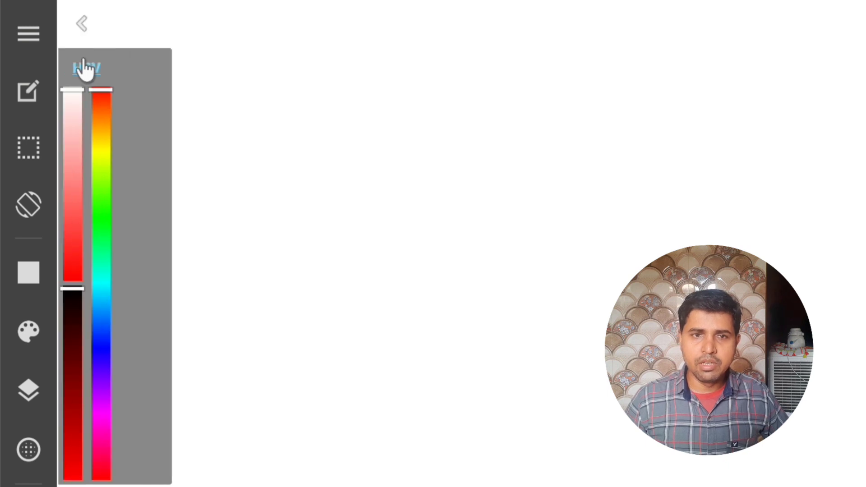
left_click(86, 68)
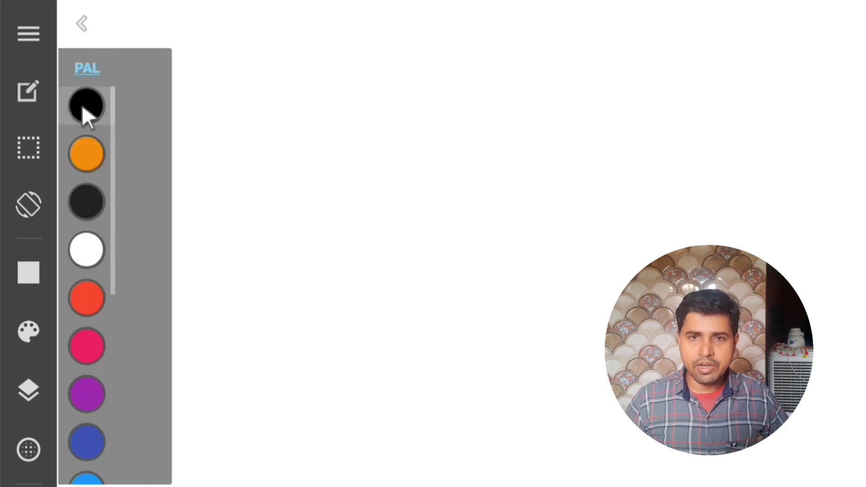
left_click(81, 21)
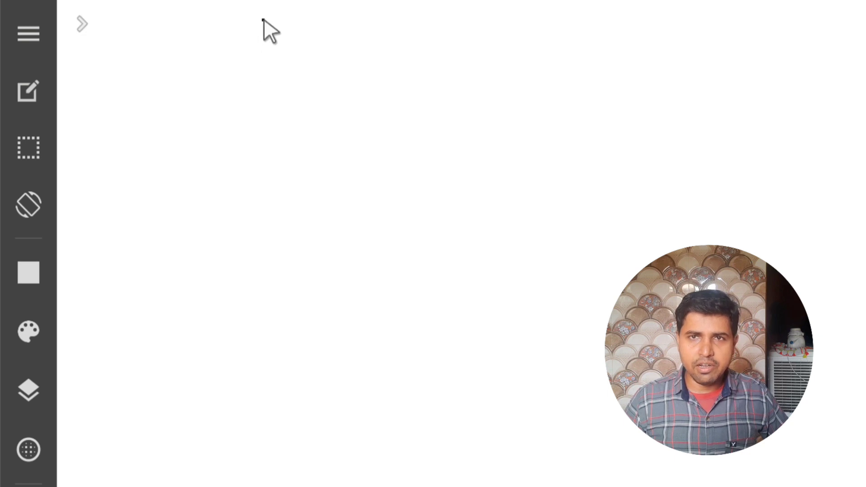
mouse_move(263, 20)
left_mouse_down()
mouse_move(578, 50)
mouse_move(651, 78)
left_mouse_up()
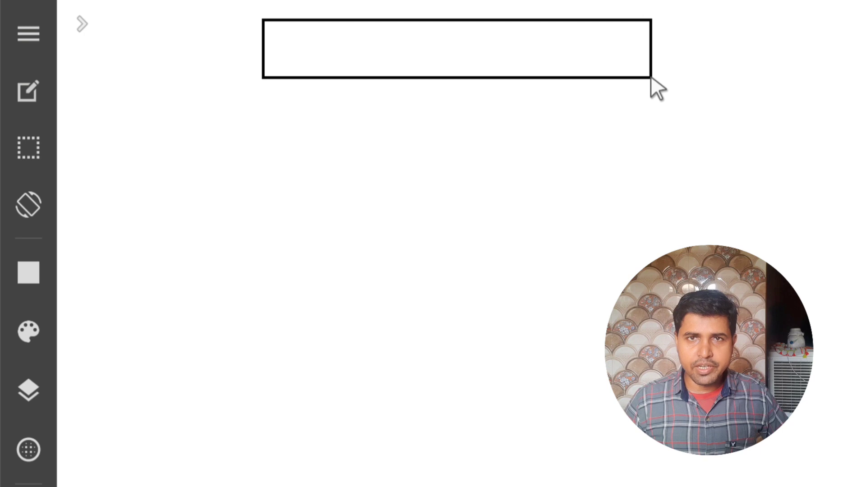
left_click_drag(650, 76, 650, 77)
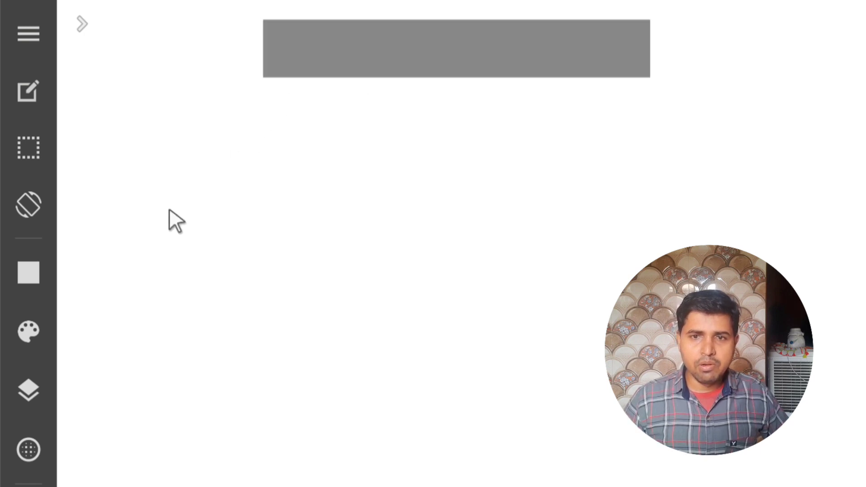
Lower the shape tool's fill opacity to 55%
left_click(9, 284)
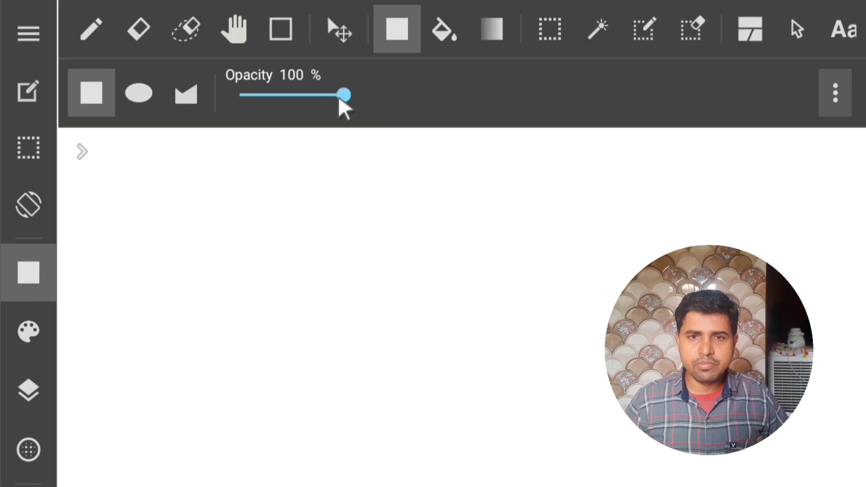
mouse_move(343, 96)
left_mouse_down()
mouse_move(285, 97)
mouse_move(340, 97)
left_mouse_up()
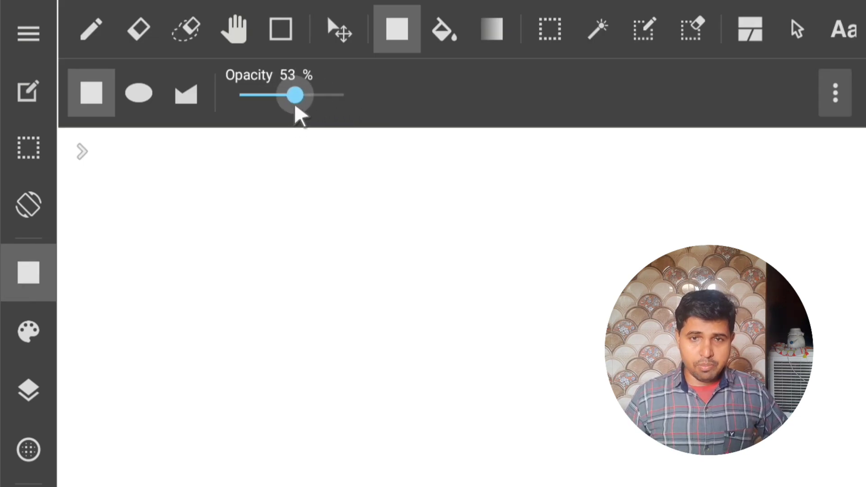
left_click_drag(340, 97, 297, 96)
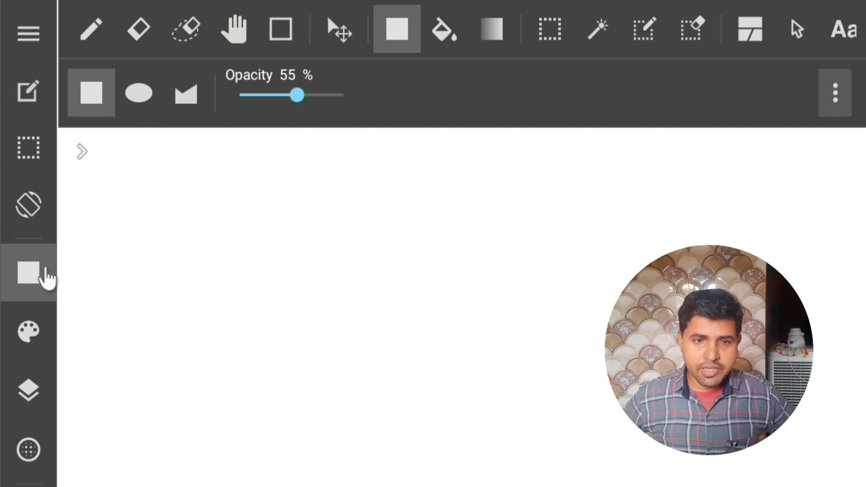
left_click(43, 274)
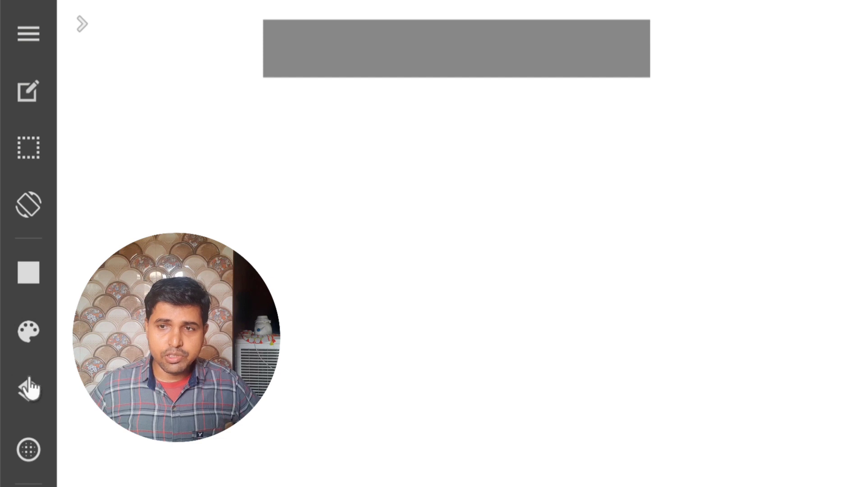
Add a new layer, Layer2, above Layer1
left_click(29, 389)
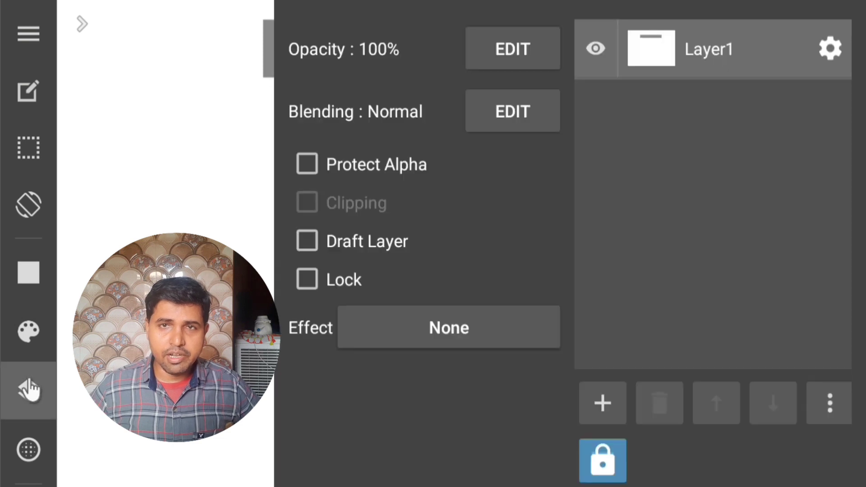
left_click(604, 402)
left_click(664, 29)
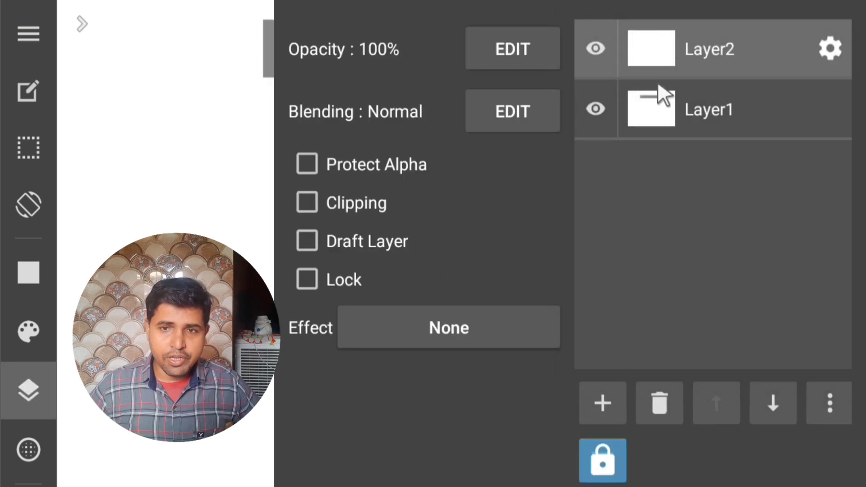
left_click(32, 390)
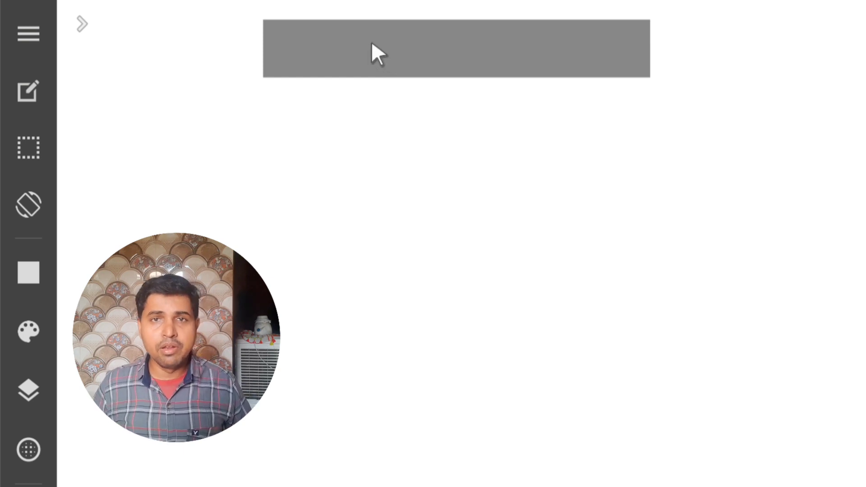
Draw the T's tall stem below the crossbar on Layer2, then make Layer1 the active layer
mouse_move(370, 55)
left_mouse_down()
mouse_move(517, 85)
mouse_move(533, 486)
left_mouse_up()
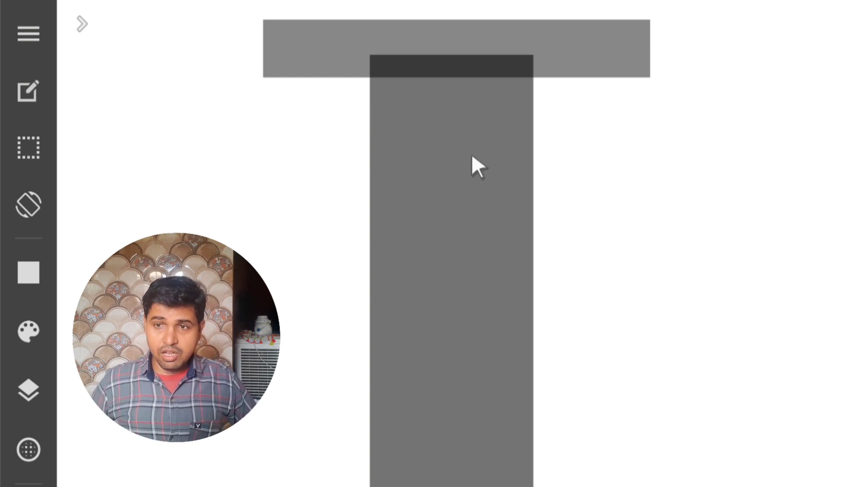
left_click(27, 395)
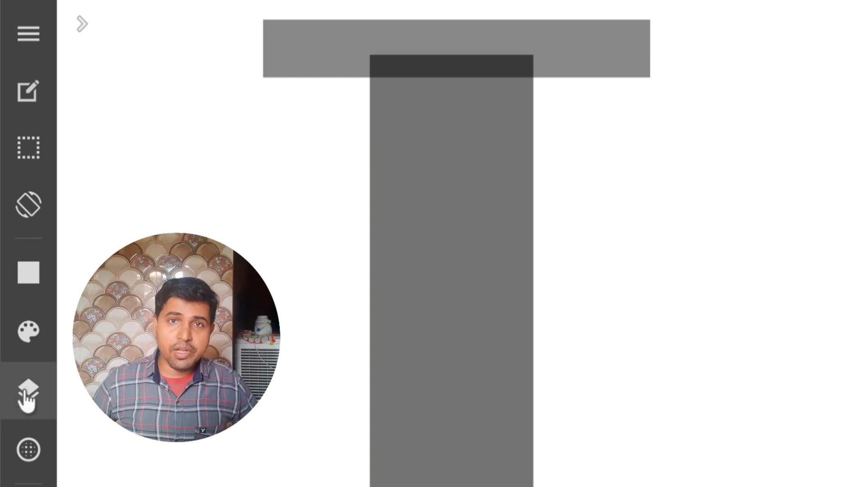
left_click(729, 118)
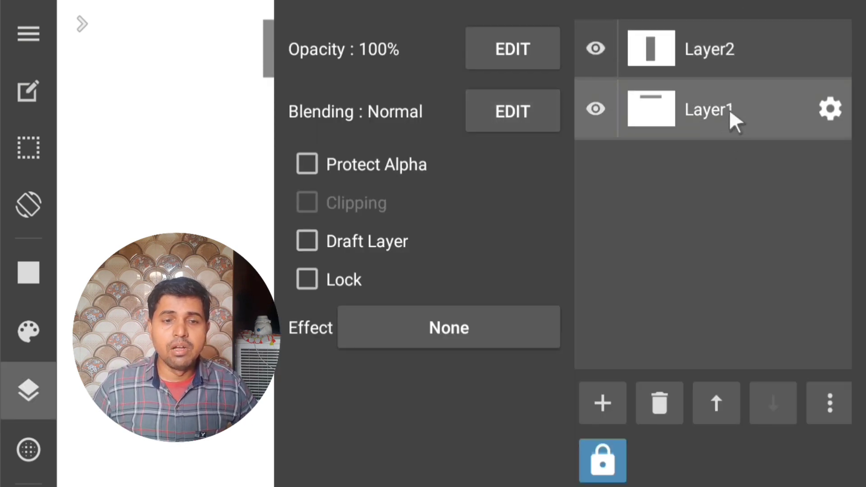
left_click(14, 397)
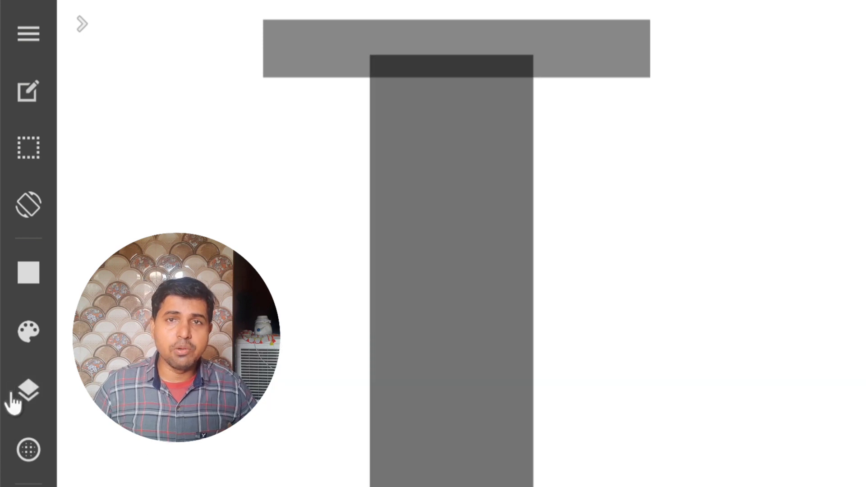
Switch to Rectangle Selection with RoundCorner set to 79%
left_click(24, 280)
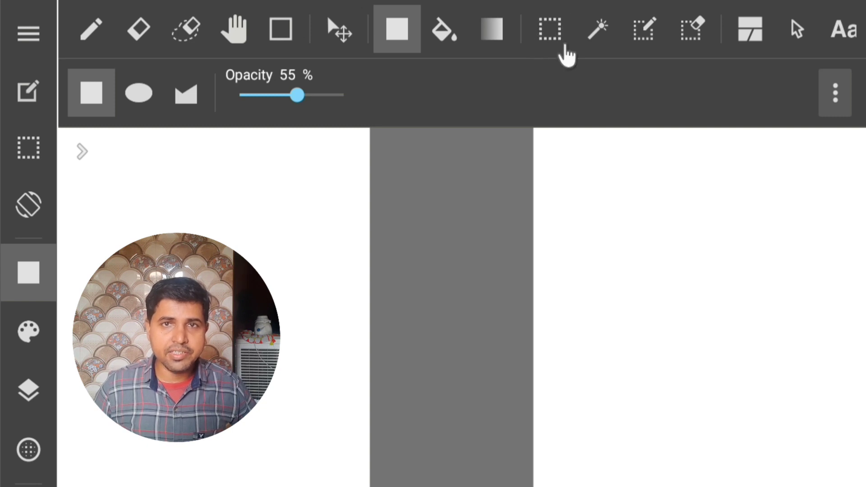
left_click(558, 35)
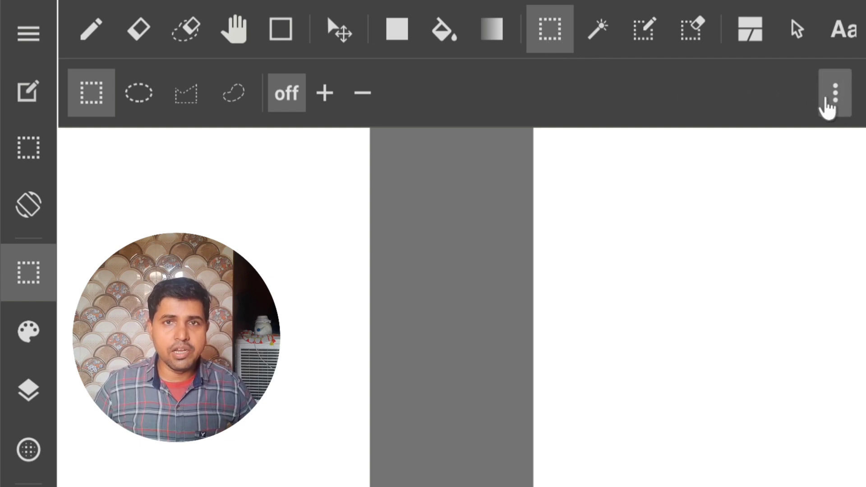
left_click(837, 102)
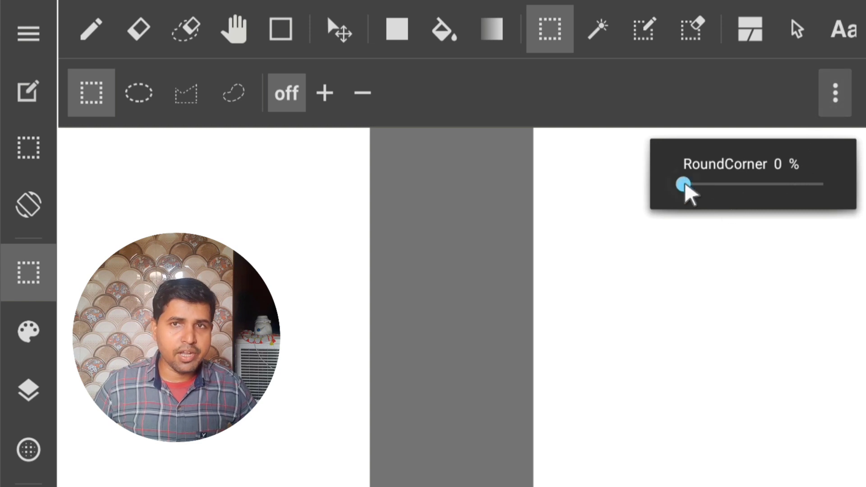
mouse_move(684, 185)
left_mouse_down()
mouse_move(789, 193)
mouse_move(808, 207)
left_mouse_up()
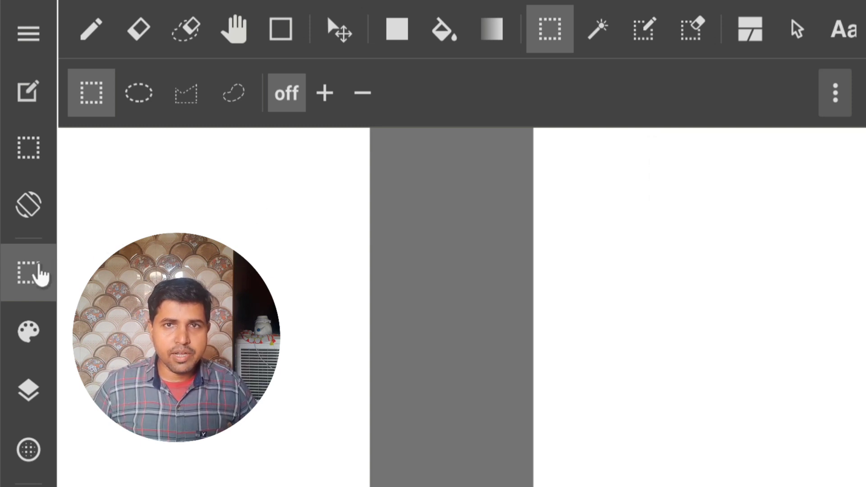
left_click(29, 272)
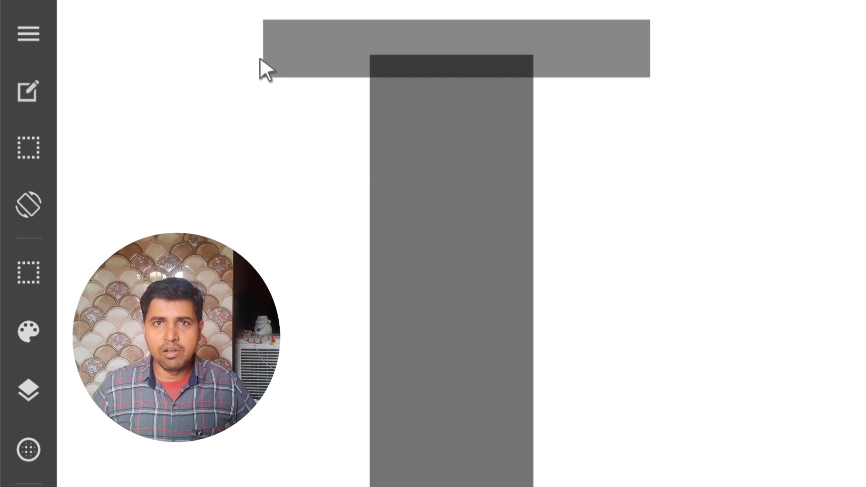
Cut a rounded-corner band from the crossbar's lower edge and clear the selection
mouse_move(261, 58)
left_mouse_down()
mouse_move(564, 89)
mouse_move(649, 114)
left_mouse_up()
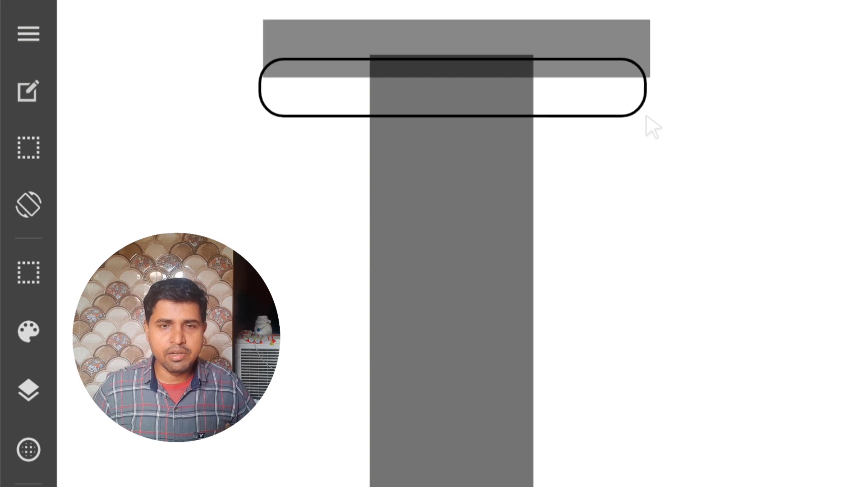
left_click_drag(650, 113, 644, 114)
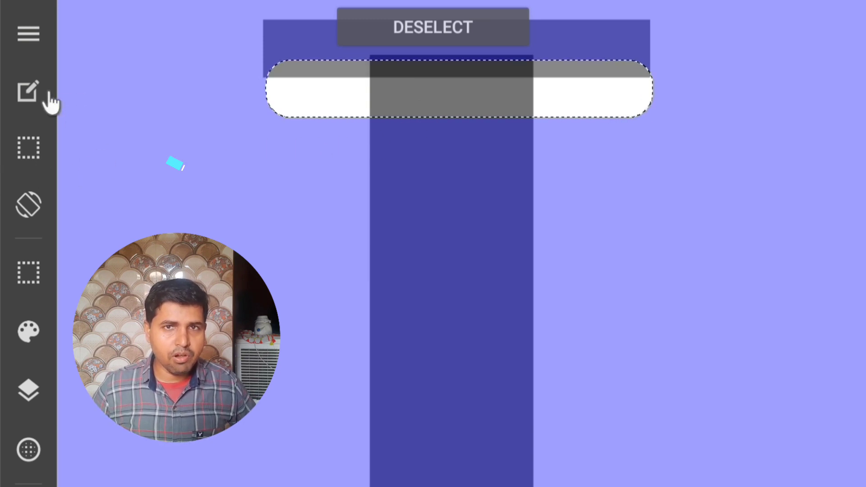
left_click(28, 92)
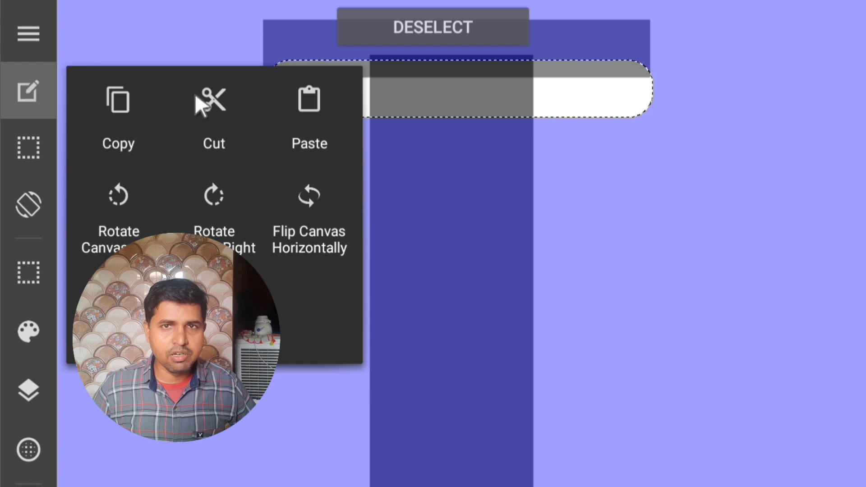
left_click(216, 97)
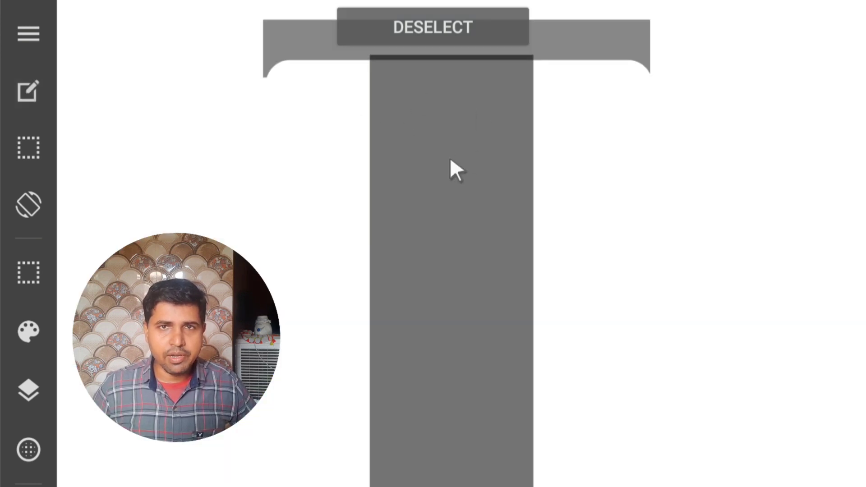
left_click(472, 20)
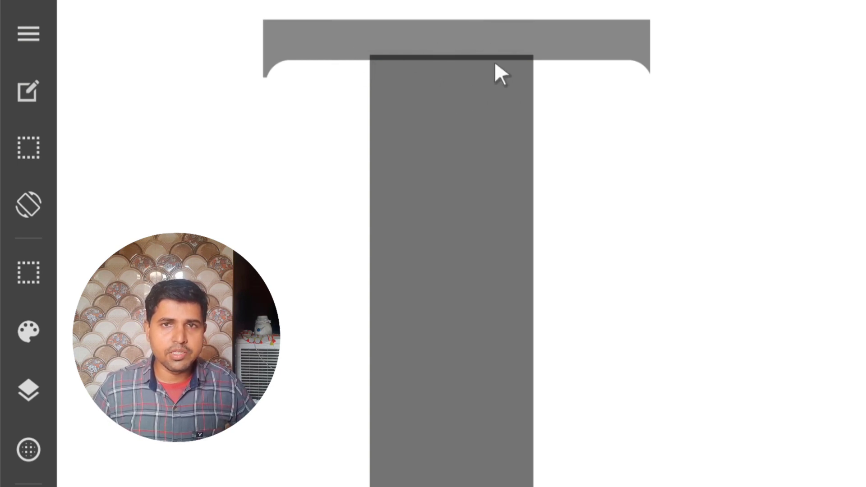
Make Layer2 active and reduce the selection RoundCorner to 73%
left_click(28, 391)
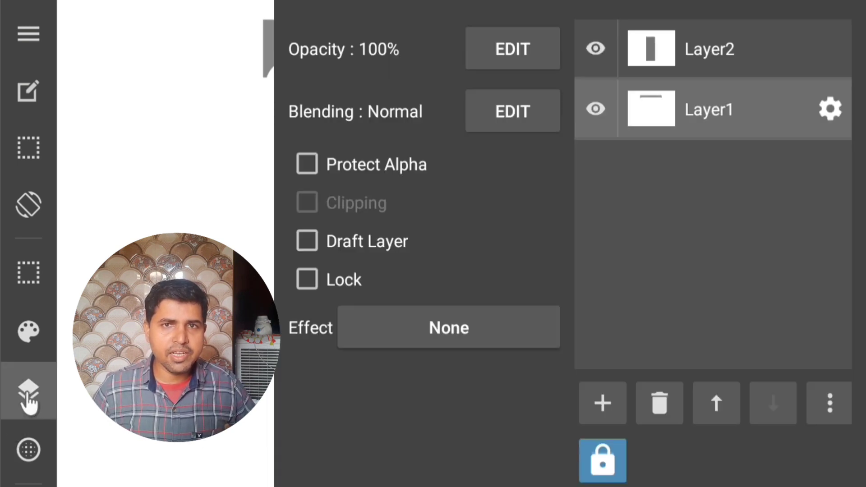
left_click(737, 58)
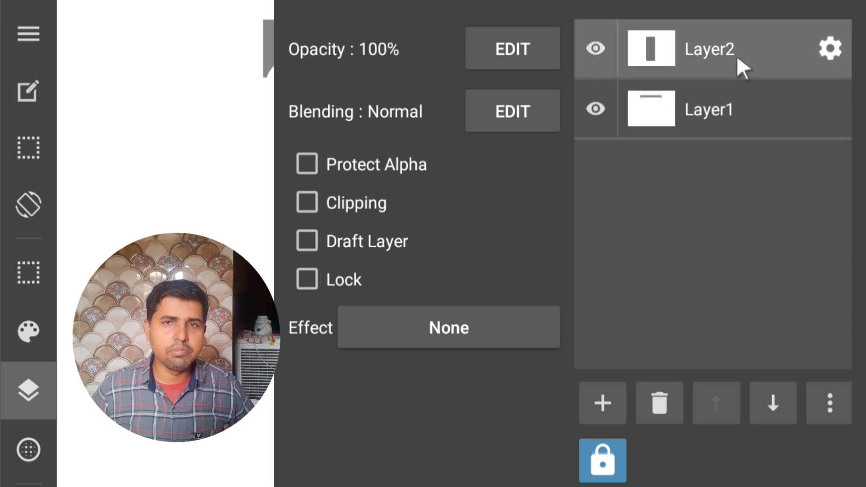
left_click(33, 282)
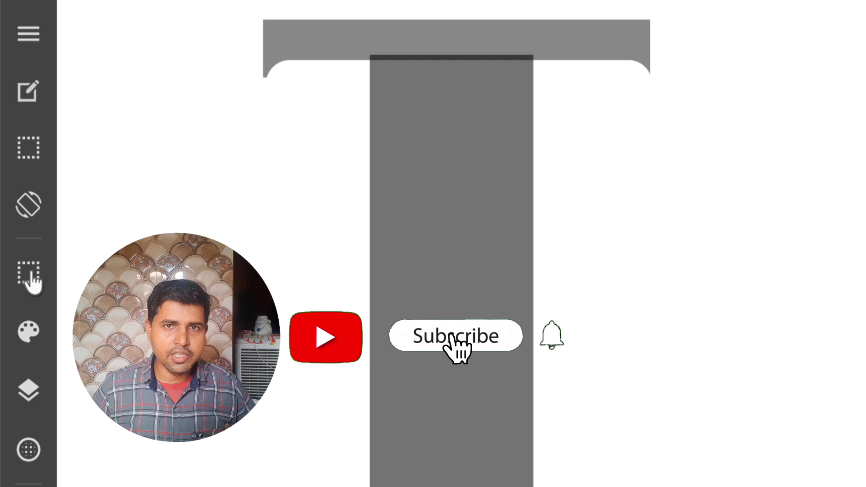
left_click(32, 279)
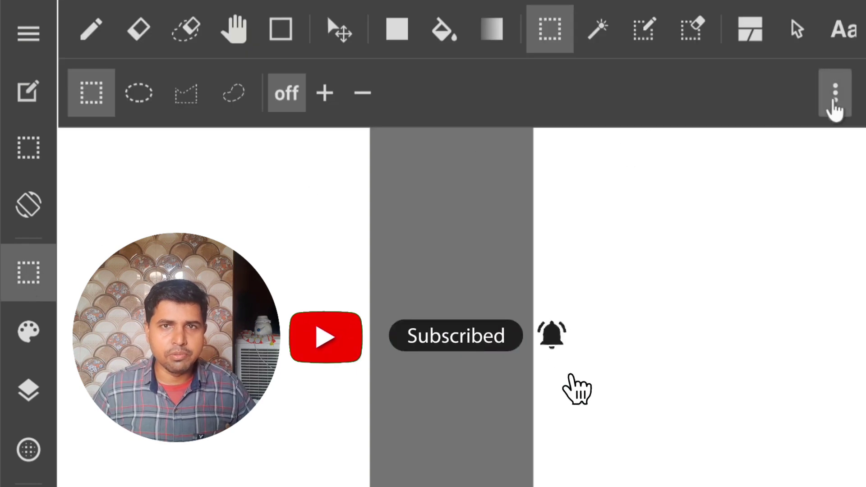
left_click(834, 101)
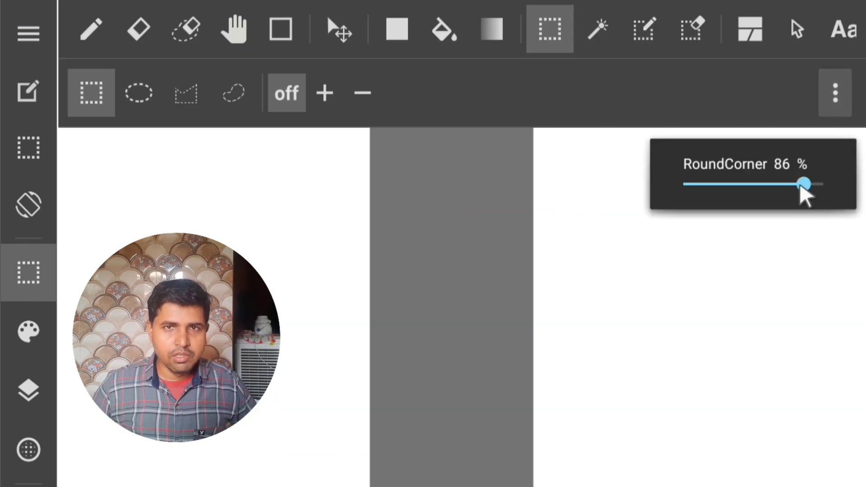
left_click_drag(801, 185, 787, 186)
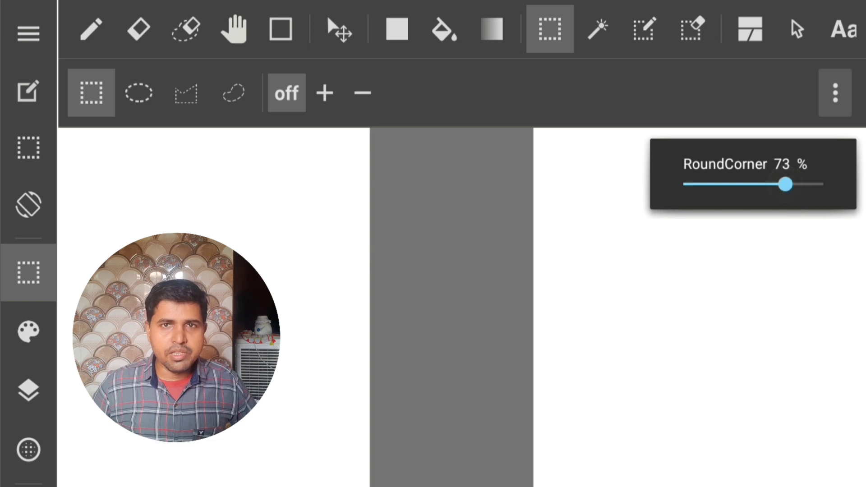
left_click(22, 276)
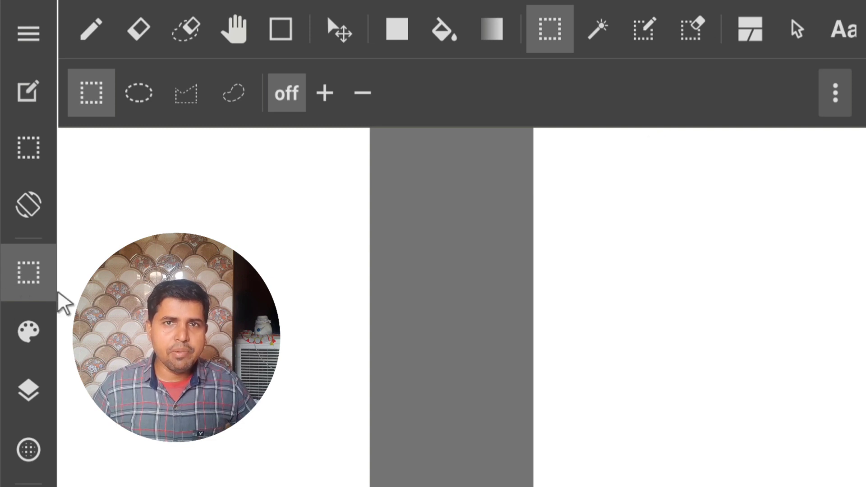
left_click(58, 292)
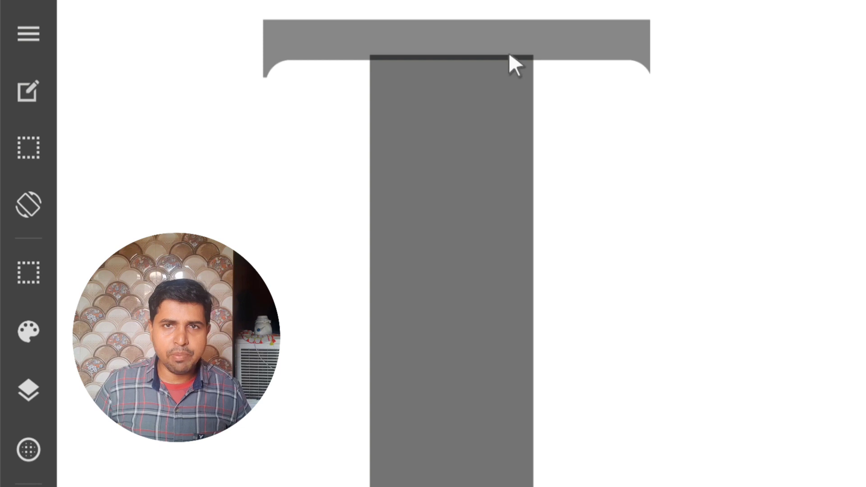
Select a tall narrow strip along the stem's right edge and cut it away
mouse_move(508, 54)
left_mouse_down()
mouse_move(616, 312)
mouse_move(602, 420)
left_mouse_up()
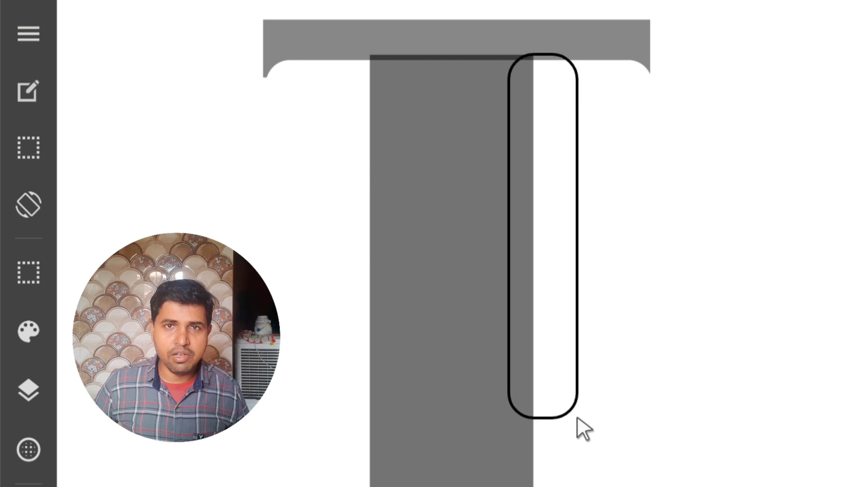
left_click_drag(602, 418, 557, 411)
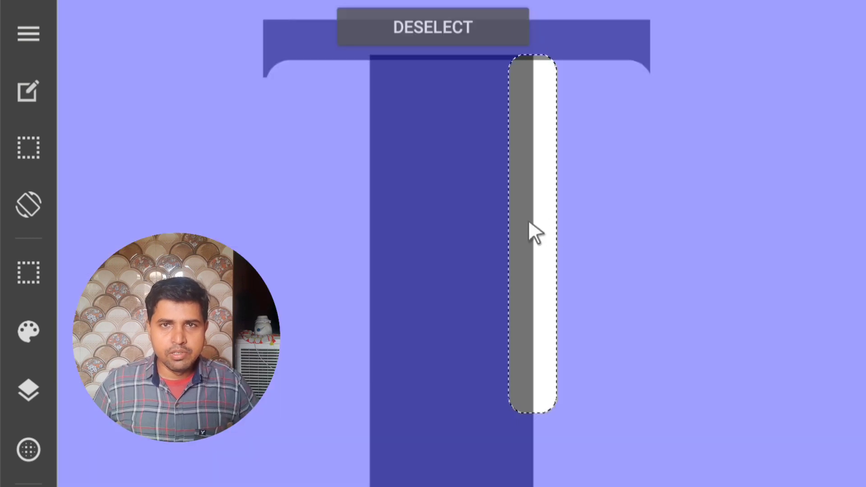
mouse_move(529, 229)
left_mouse_down()
mouse_move(529, 239)
mouse_move(533, 231)
left_mouse_up()
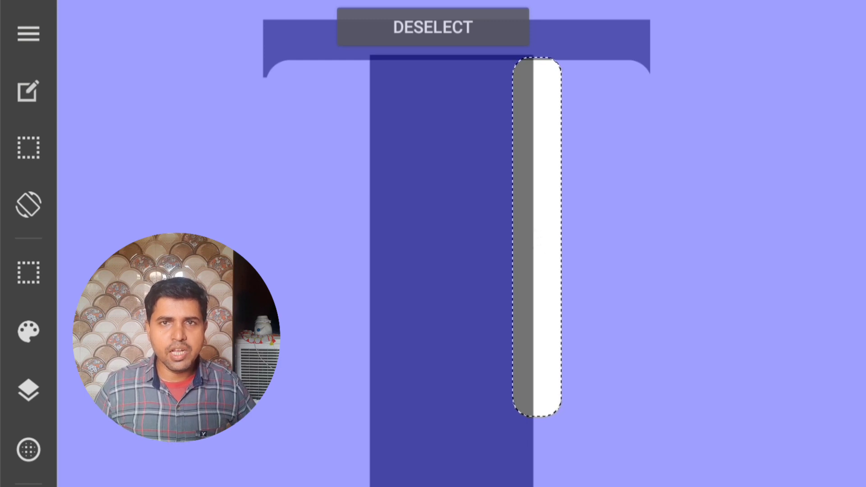
left_click(28, 95)
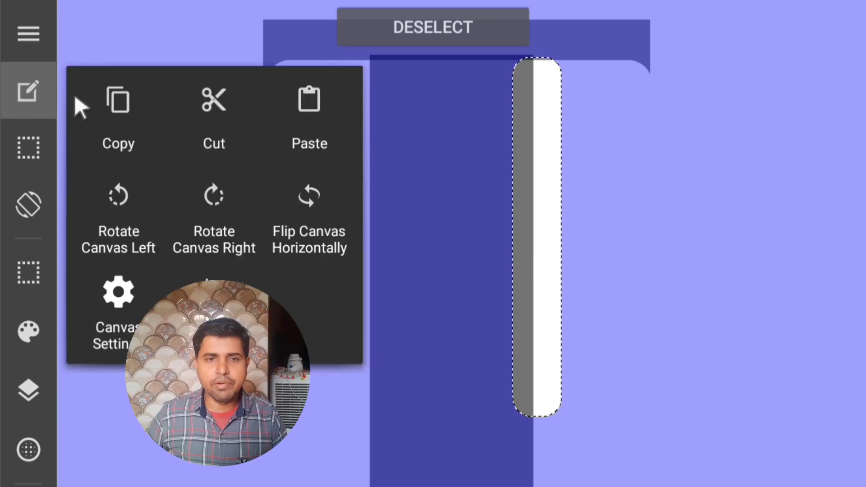
left_click(203, 101)
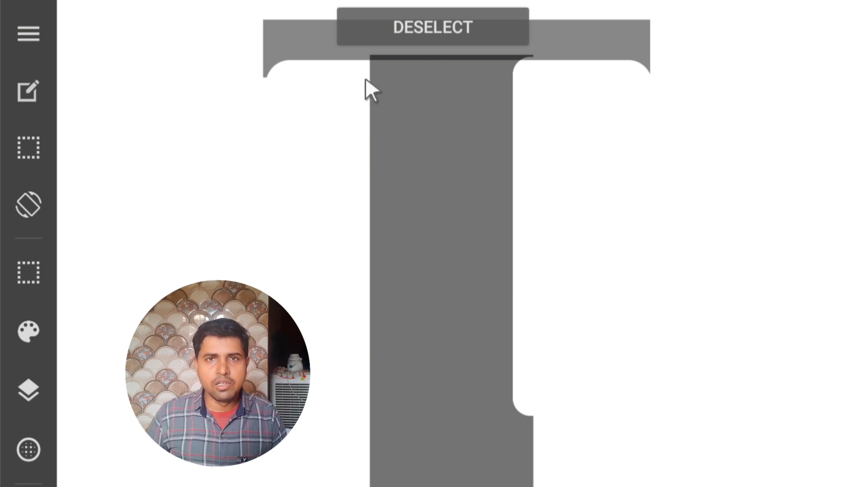
Select a tall rounded strip over the stem's left edge and cut it away
left_click_drag(387, 76, 397, 416)
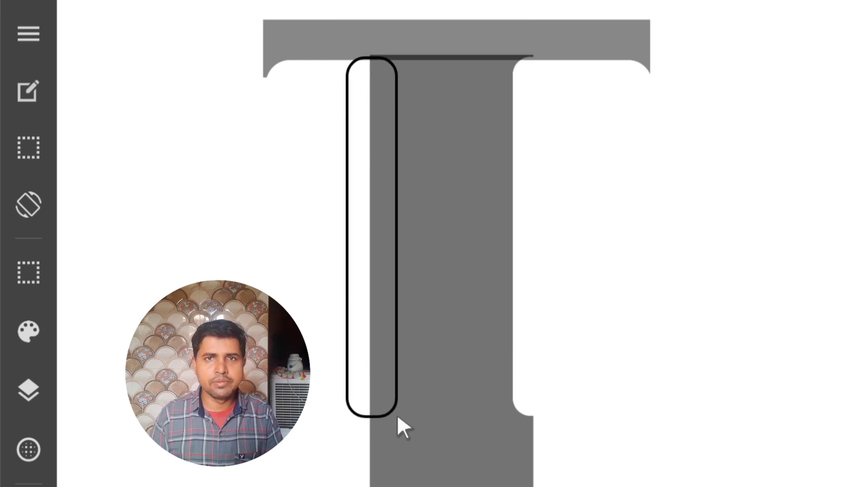
left_click_drag(397, 414, 394, 417)
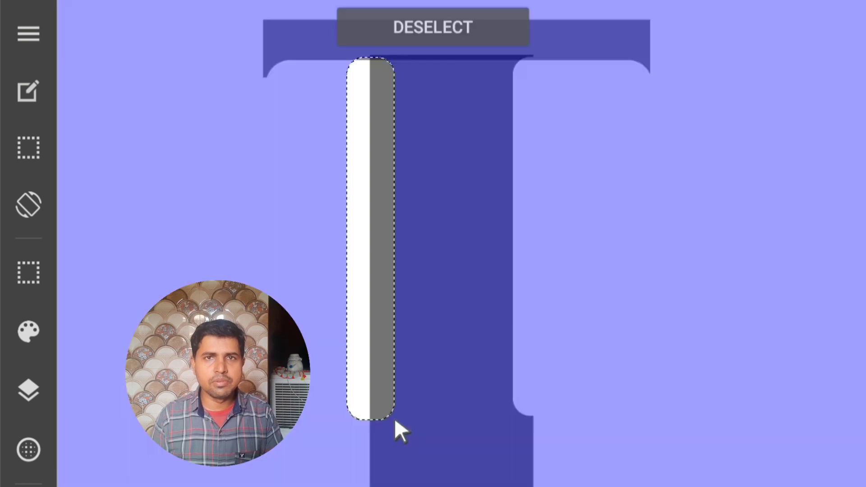
left_click(40, 93)
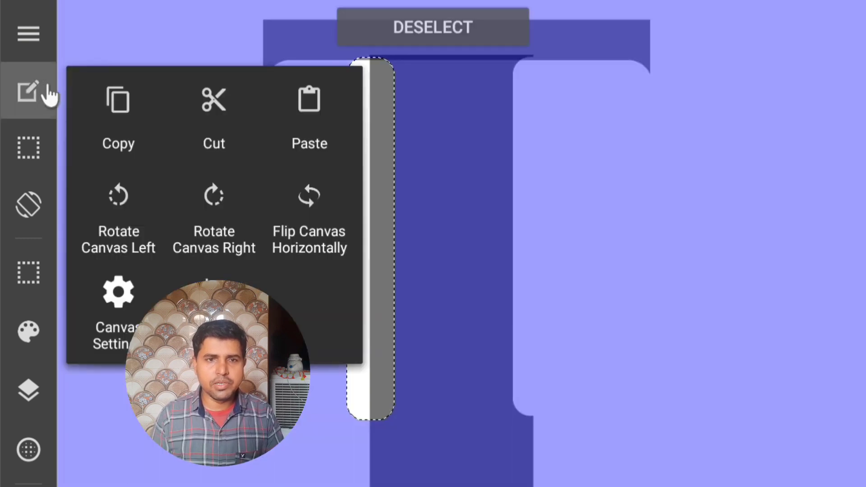
left_click(198, 97)
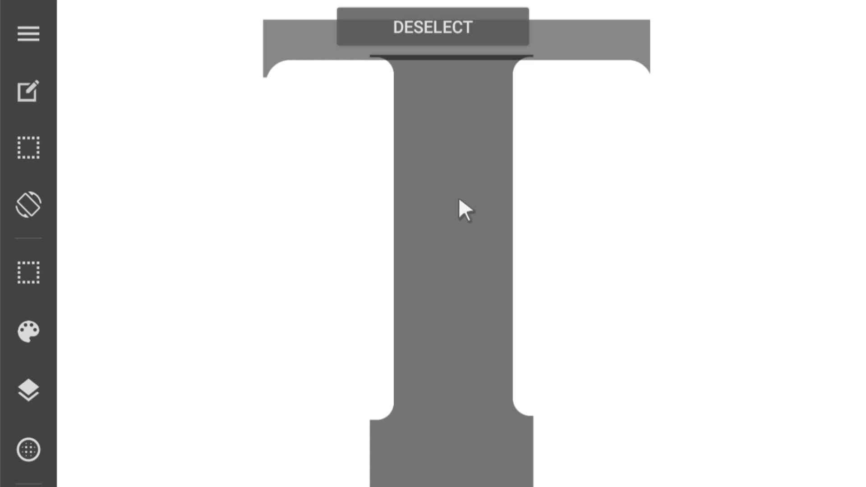
Add a new Color Layer, Layer3, on top of Layer2
left_click(31, 393)
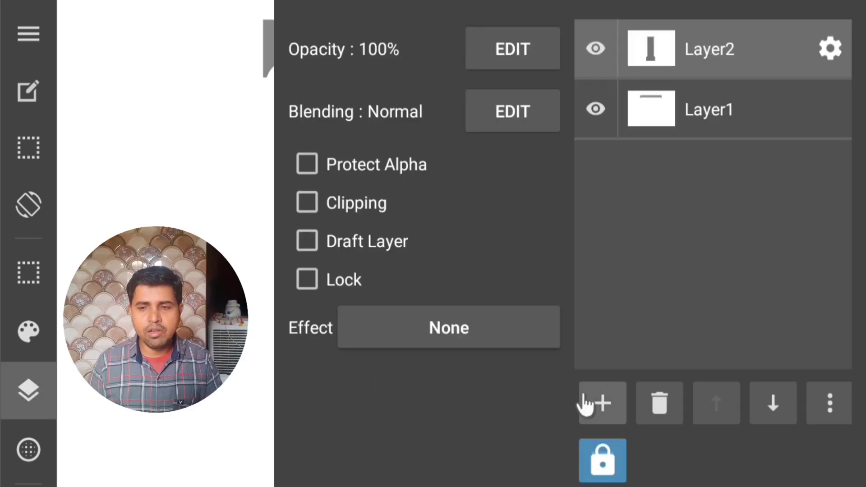
left_click(590, 408)
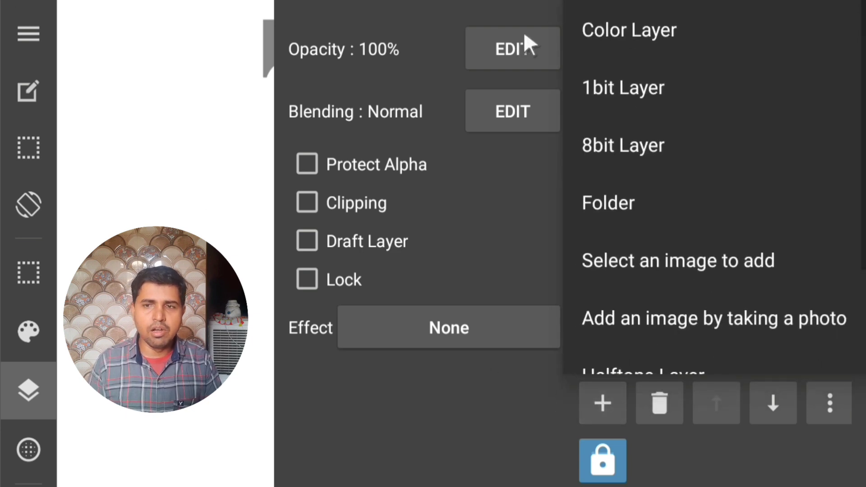
left_click(644, 34)
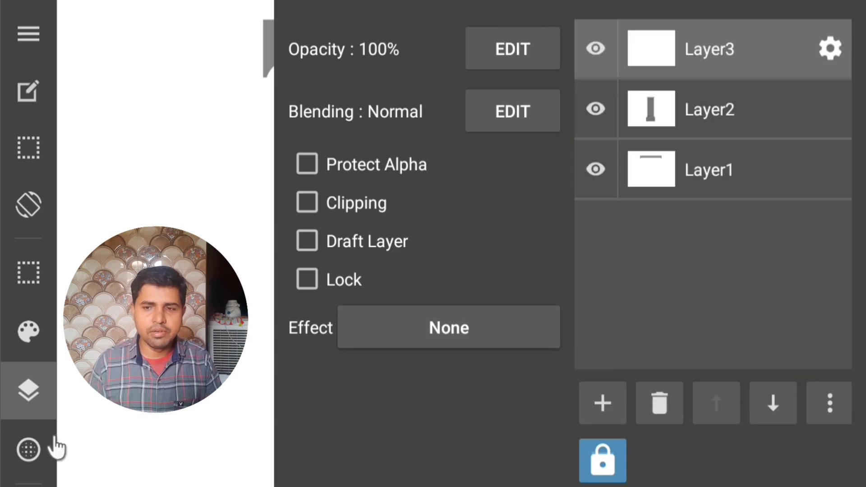
left_click(47, 412)
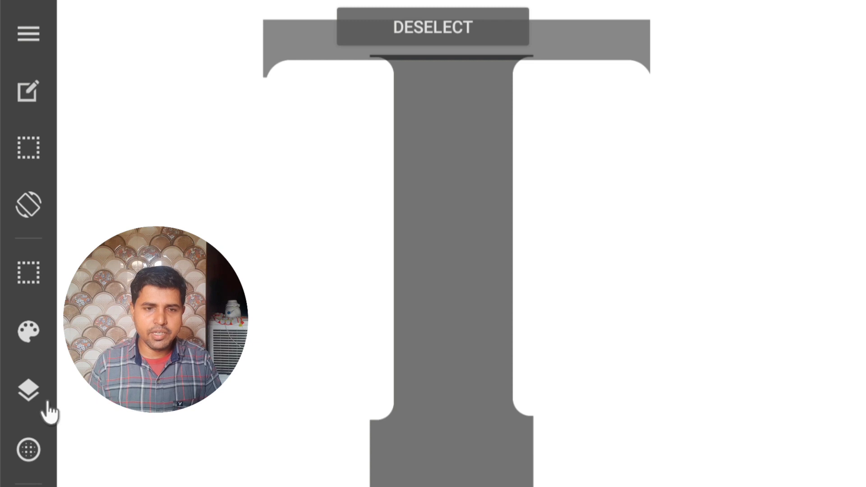
left_click(36, 285)
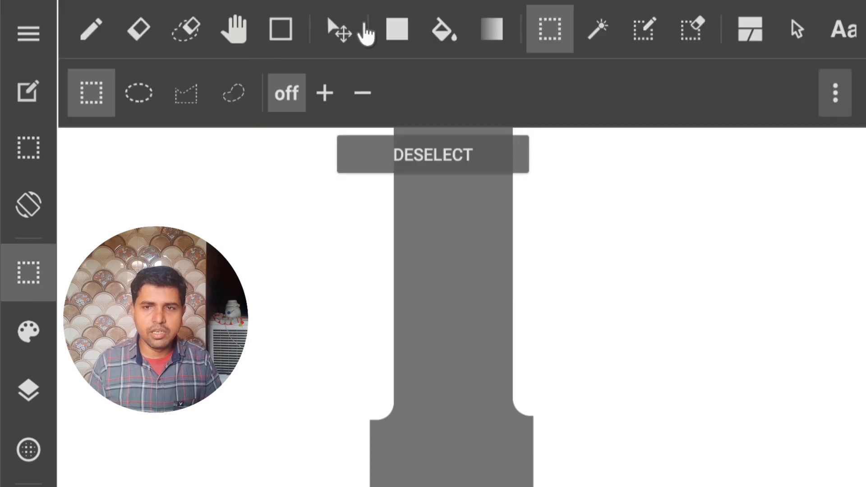
On Layer3, draw a tall filled rectangle beside the stem's right edge under the crossbar
left_click(397, 36)
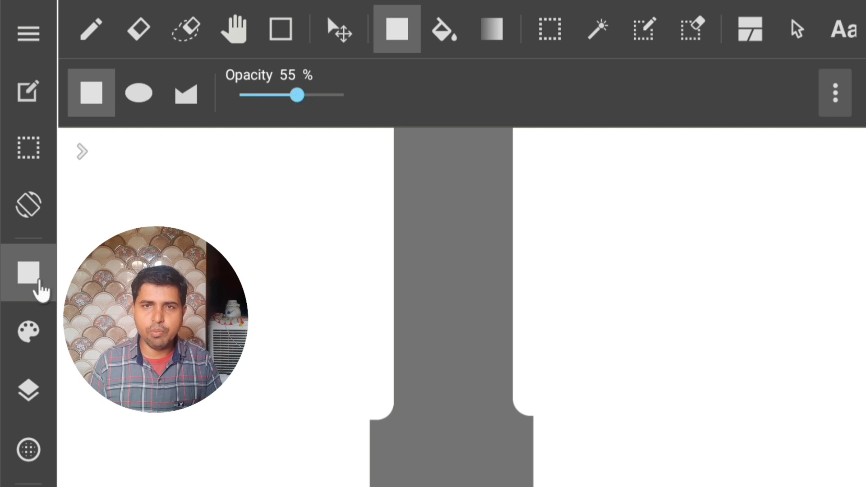
left_click(17, 272)
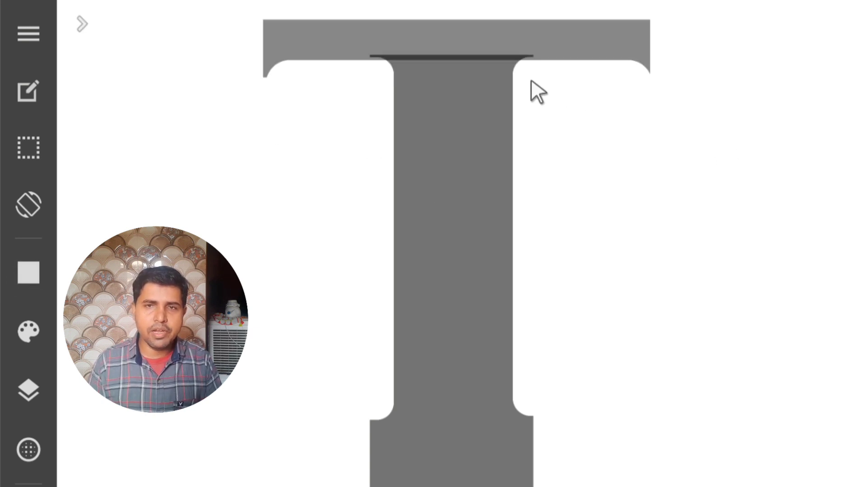
mouse_move(532, 78)
left_mouse_down()
mouse_move(620, 91)
mouse_move(621, 398)
left_mouse_up()
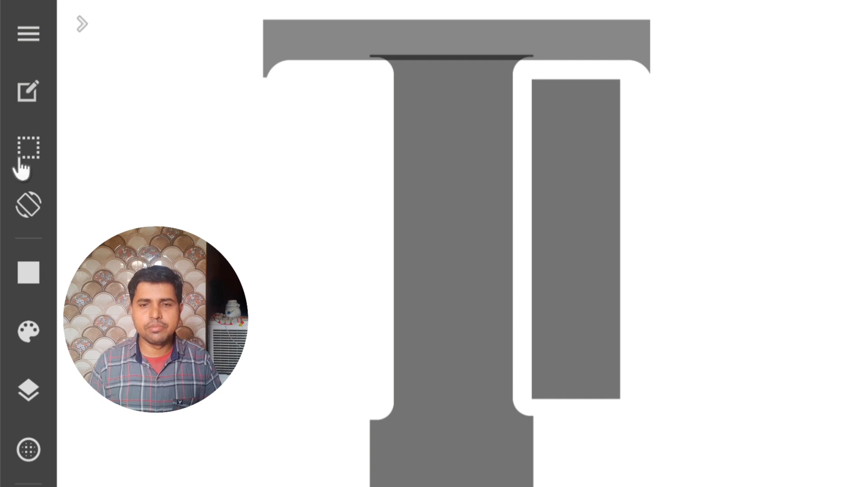
left_click(34, 271)
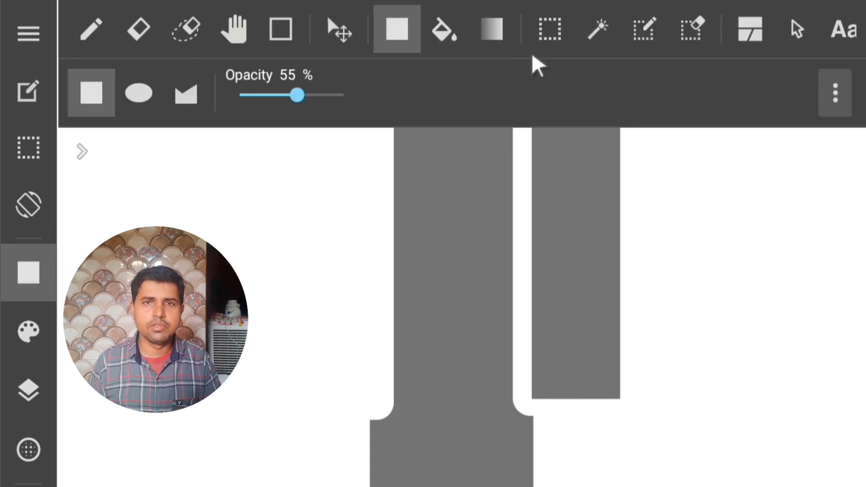
Cut a rounded-corner rectangle selection out of the short bar's right edge, leaving a curved notch
left_click(548, 34)
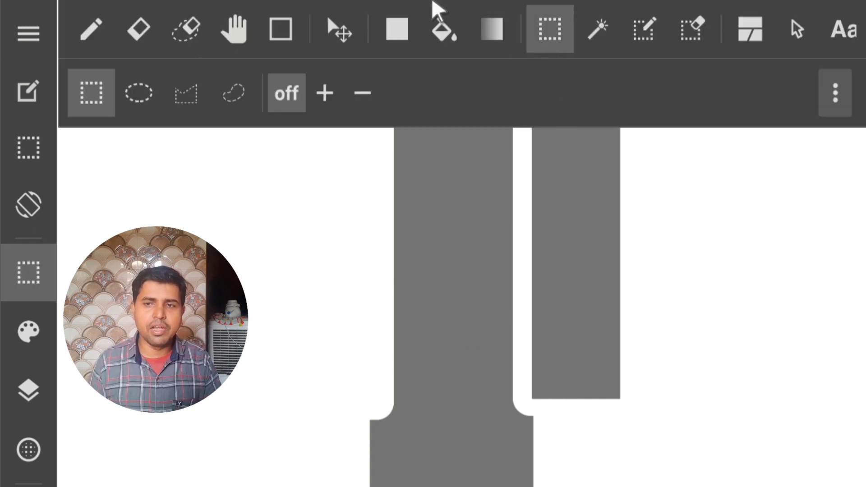
left_click(832, 102)
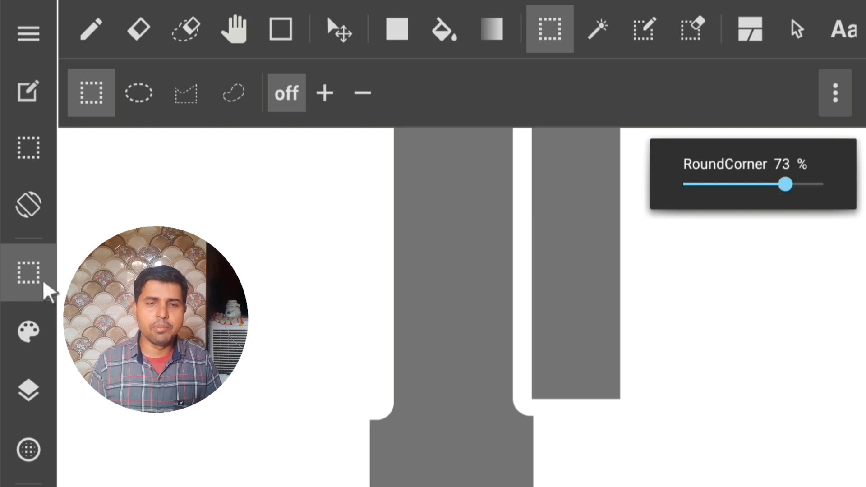
left_click(42, 295)
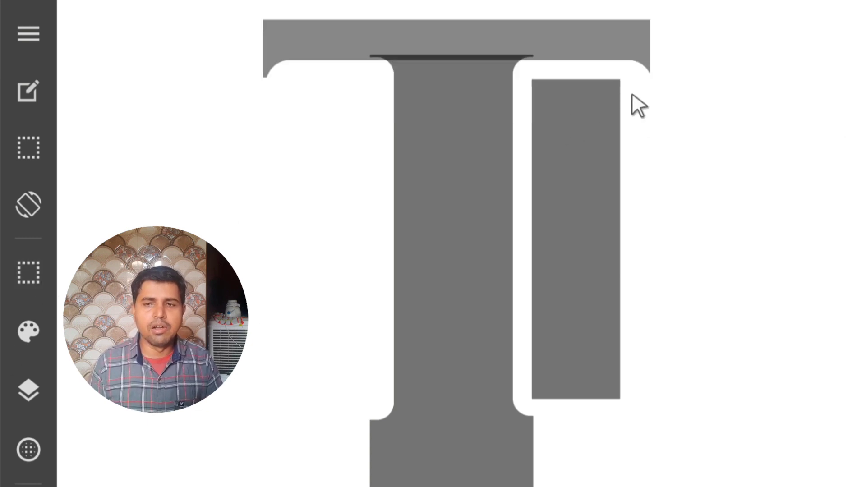
mouse_move(600, 83)
left_mouse_down()
mouse_move(683, 356)
mouse_move(687, 331)
left_mouse_up()
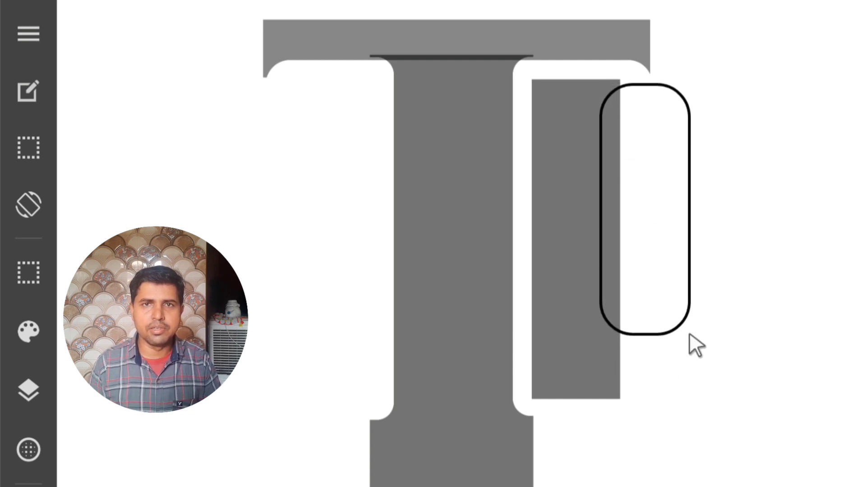
left_click_drag(687, 328, 689, 332)
left_click_drag(632, 216, 635, 207)
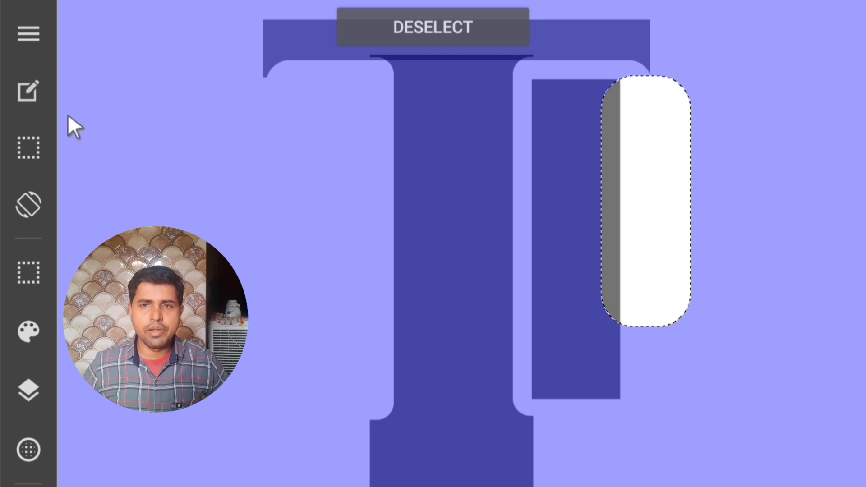
left_click(27, 101)
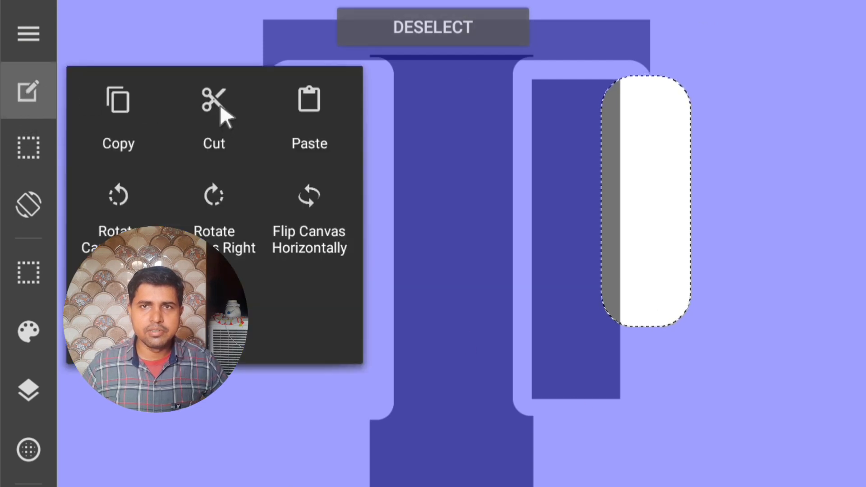
left_click(220, 107)
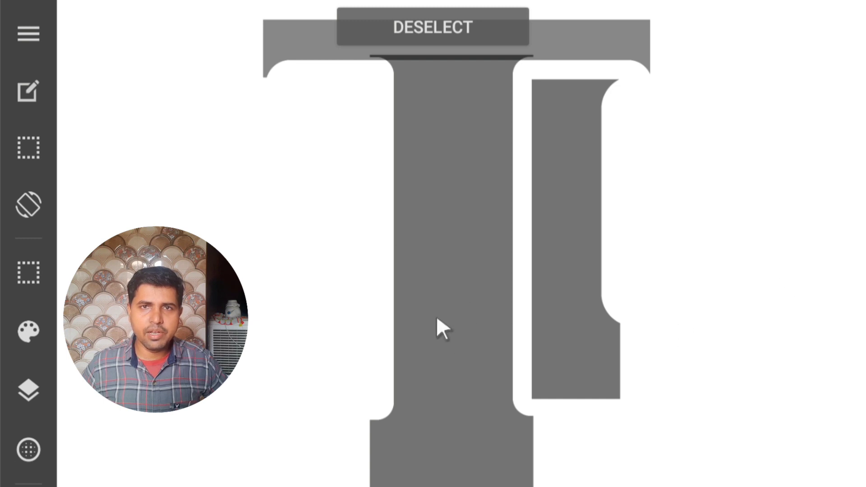
Cut a tall rounded strip from the short bar's left edge, separating it from the stem
mouse_move(464, 76)
left_mouse_down()
mouse_move(508, 403)
mouse_move(547, 401)
left_mouse_up()
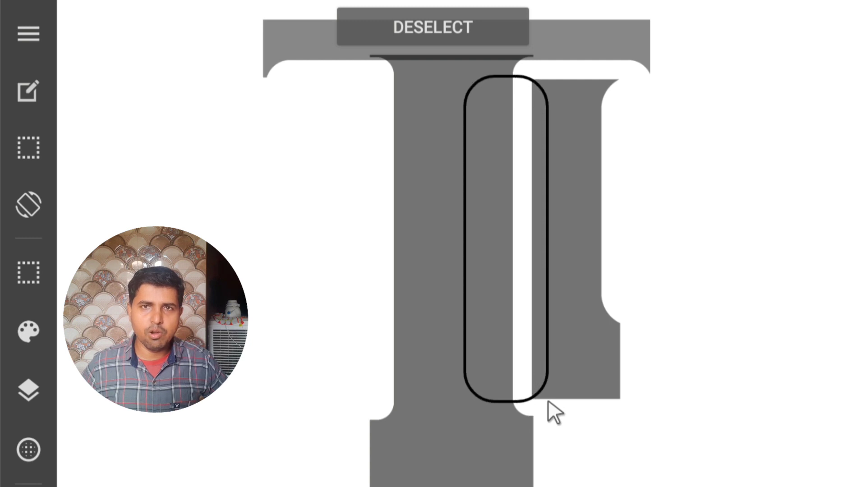
left_click_drag(548, 399, 545, 402)
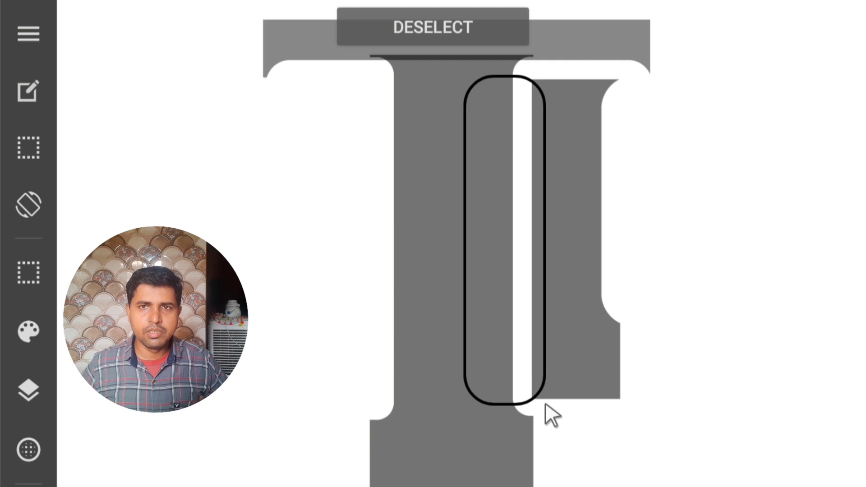
left_click_drag(545, 403, 551, 399)
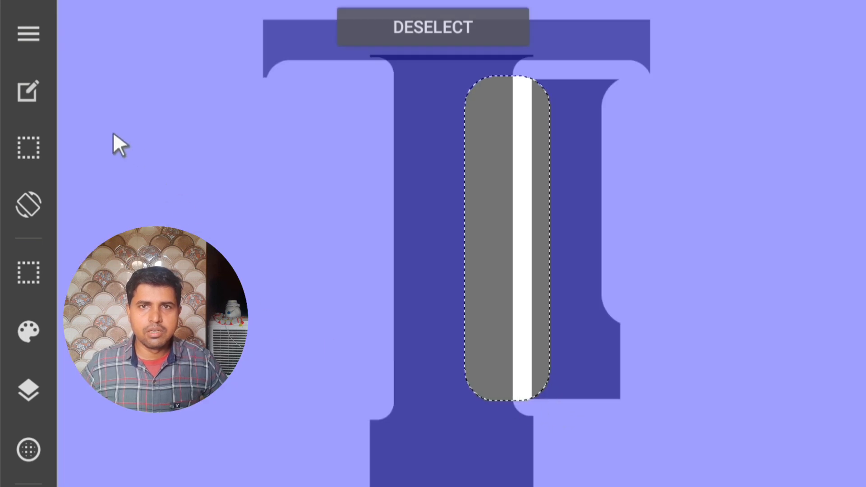
left_click(31, 96)
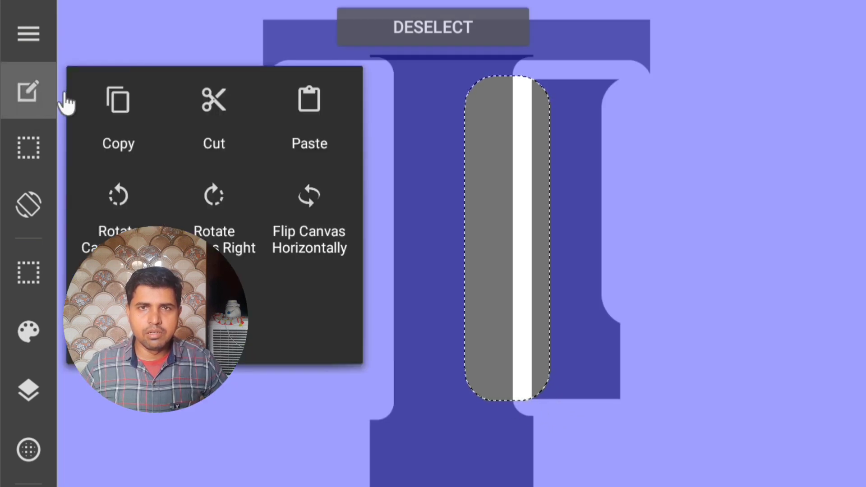
left_click(216, 103)
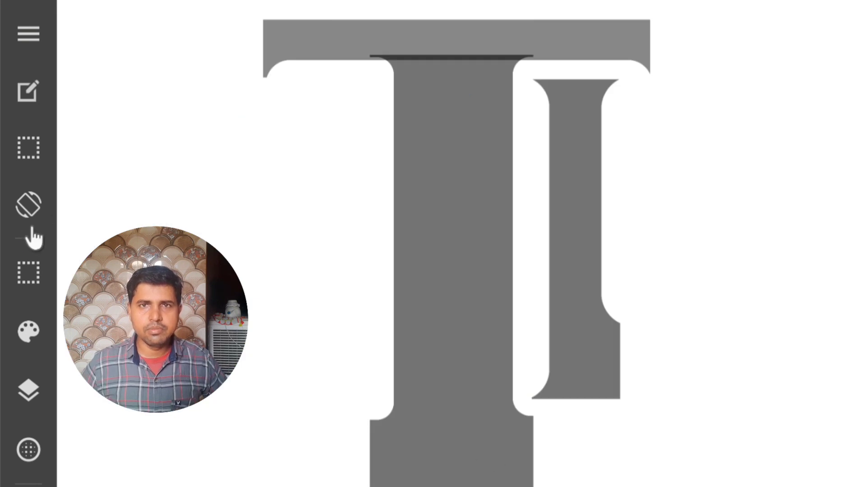
left_click(35, 273)
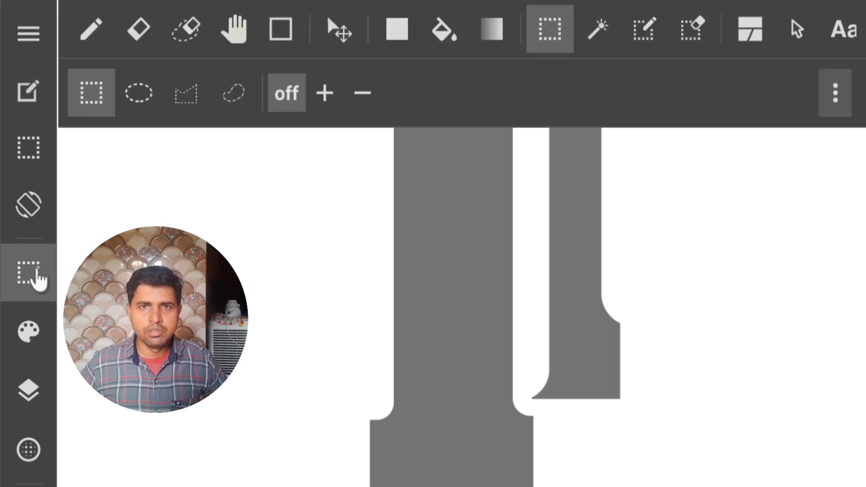
Enable parallel-line snap for the Pencil and flip the guides to the opposite diagonal
left_click(91, 29)
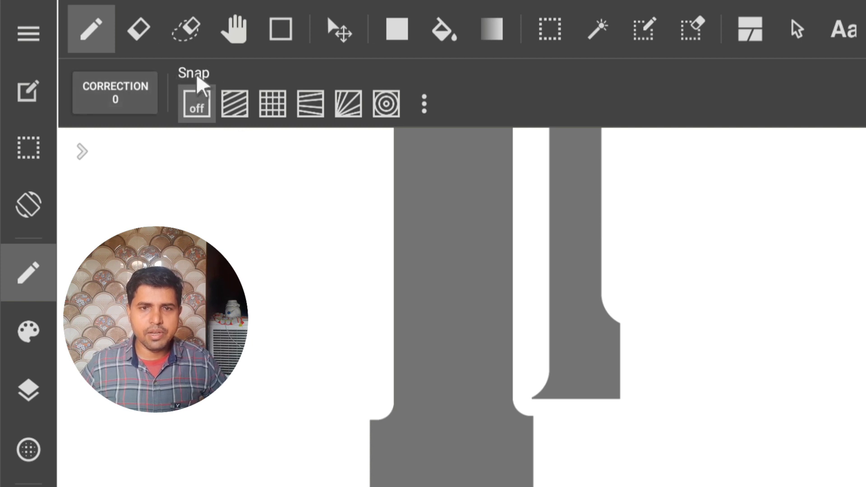
left_click(233, 118)
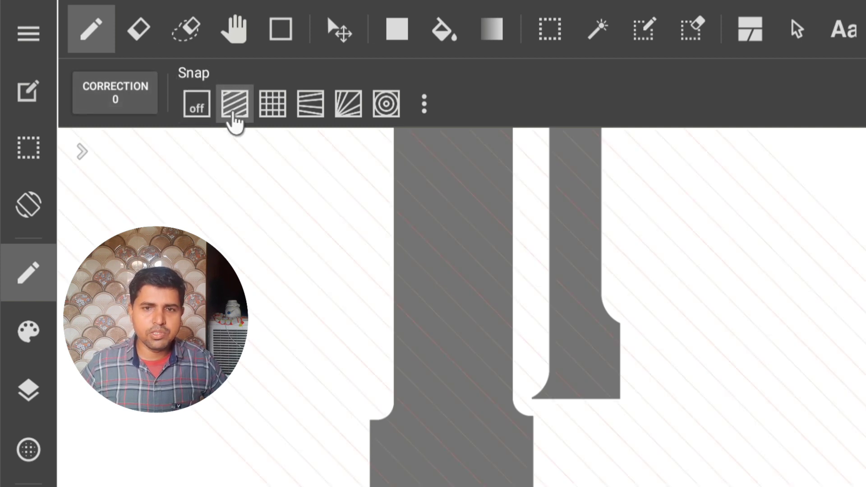
left_click(423, 116)
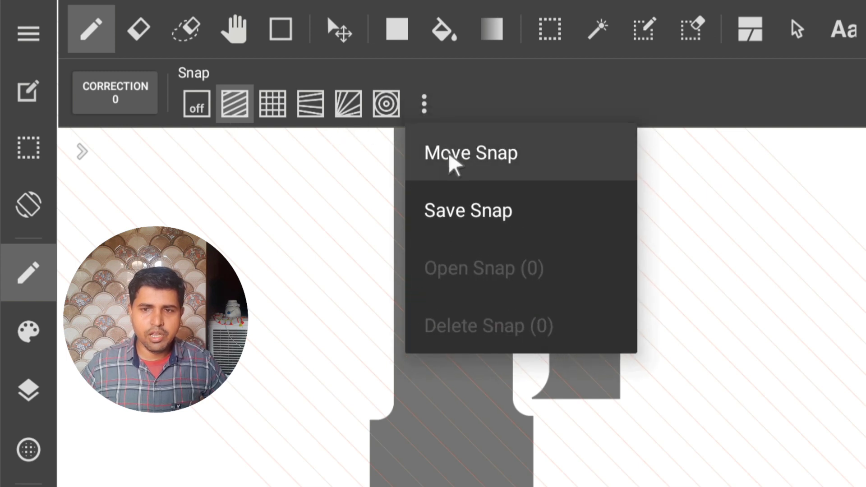
left_click(450, 155)
left_click_drag(451, 164, 266, 412)
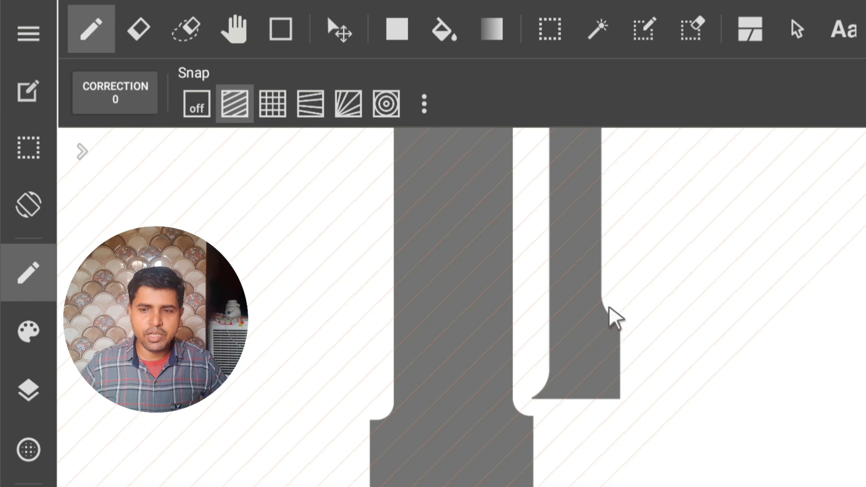
Realign the parallel snap guide through the serif's lower corner, with the Eraser selected
left_click(426, 107)
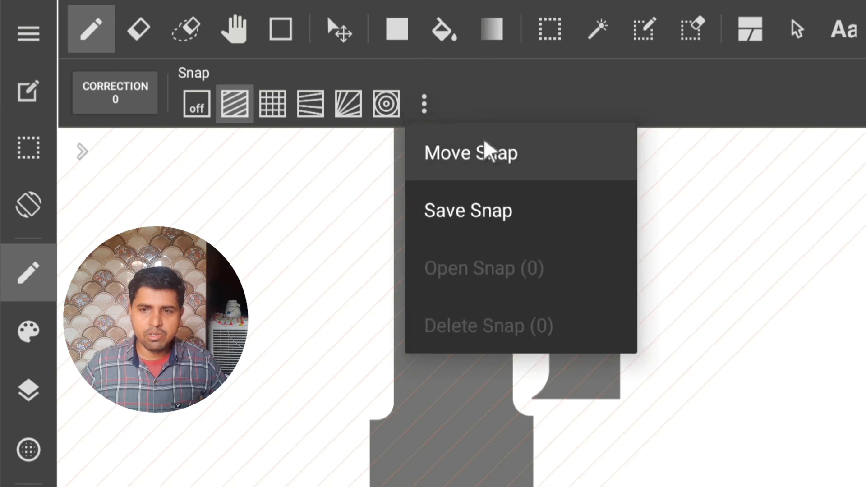
left_click(498, 153)
left_click_drag(667, 303, 507, 483)
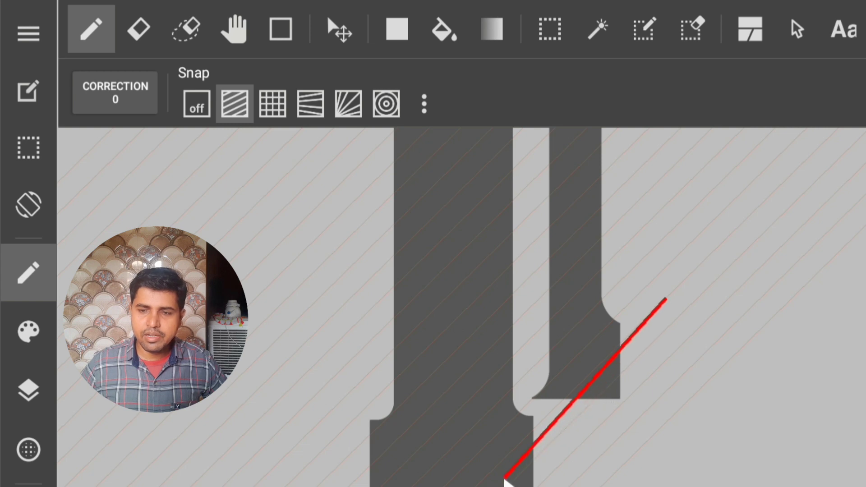
left_click(506, 482)
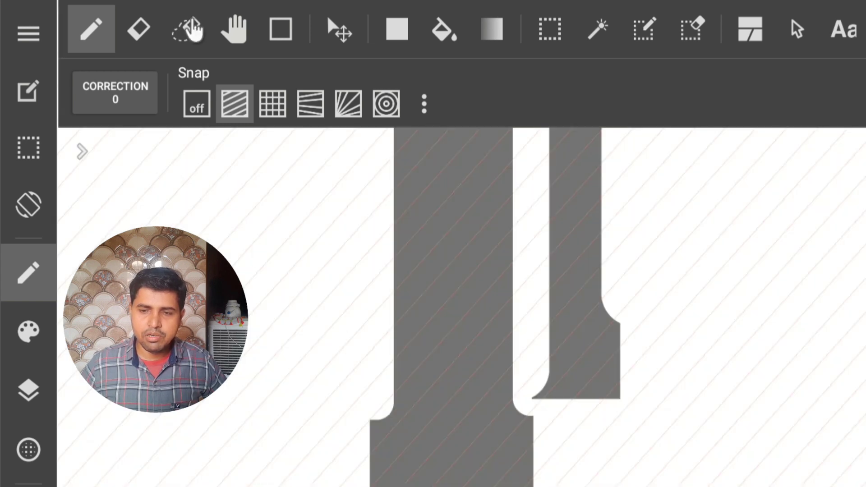
left_click(134, 43)
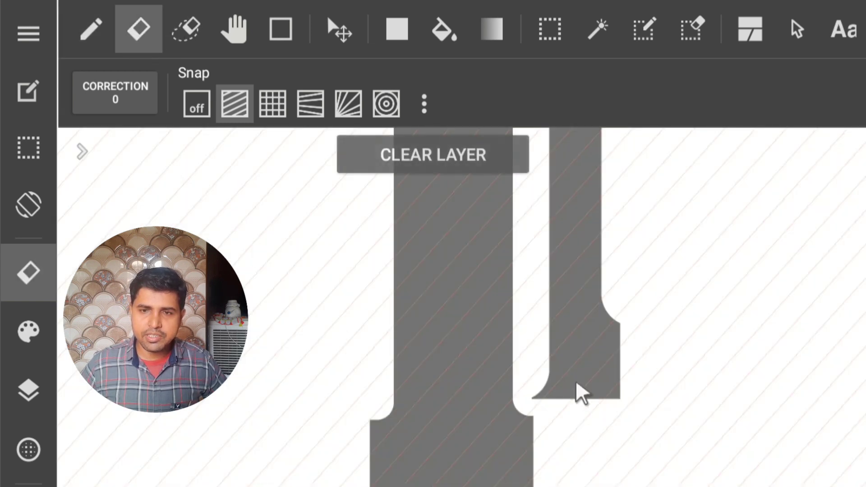
Check the eraser's width and opacity, then hide the tool bars
left_click(21, 332)
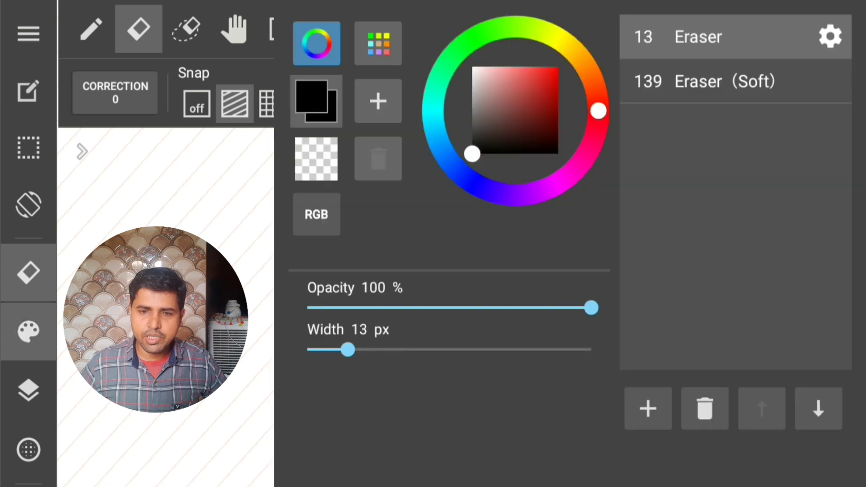
left_click(17, 286)
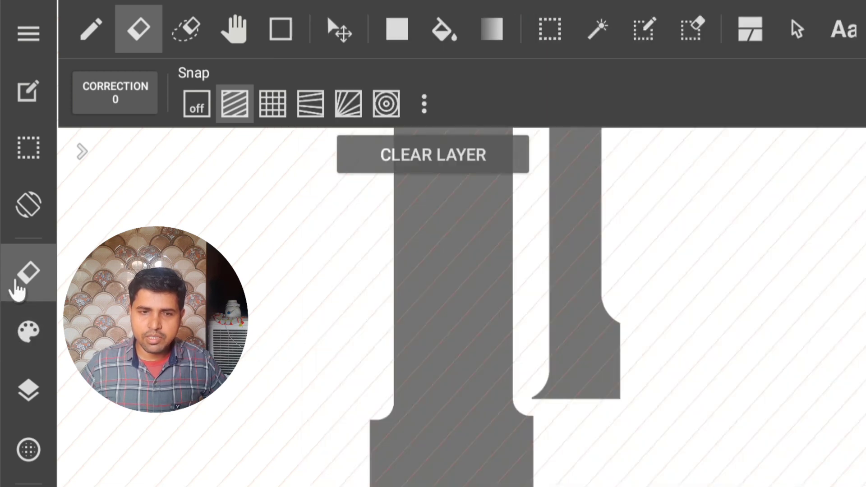
left_click(17, 288)
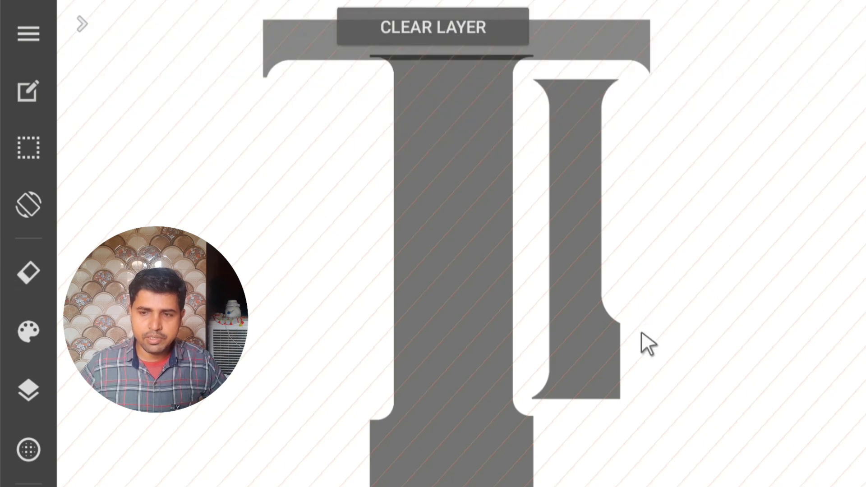
Erase parallel diagonal gaps across the lower serif along the snap lines, undoing the last stripe
left_click_drag(601, 395, 585, 426)
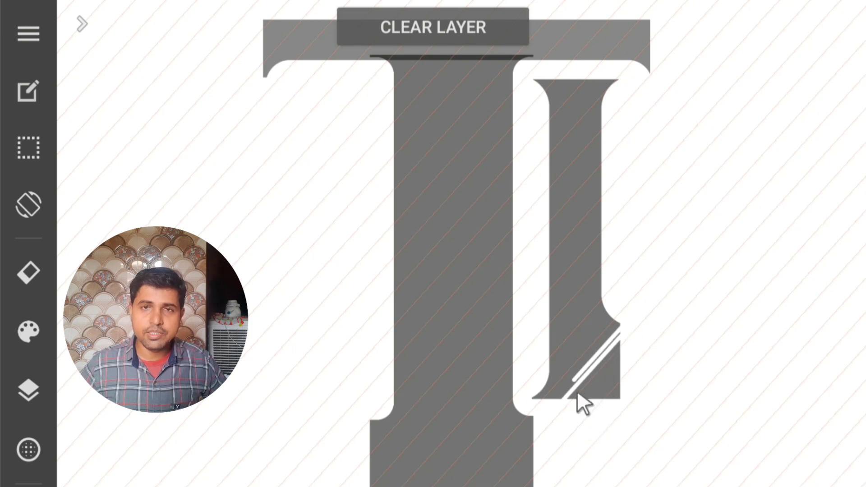
left_click_drag(577, 393, 559, 413)
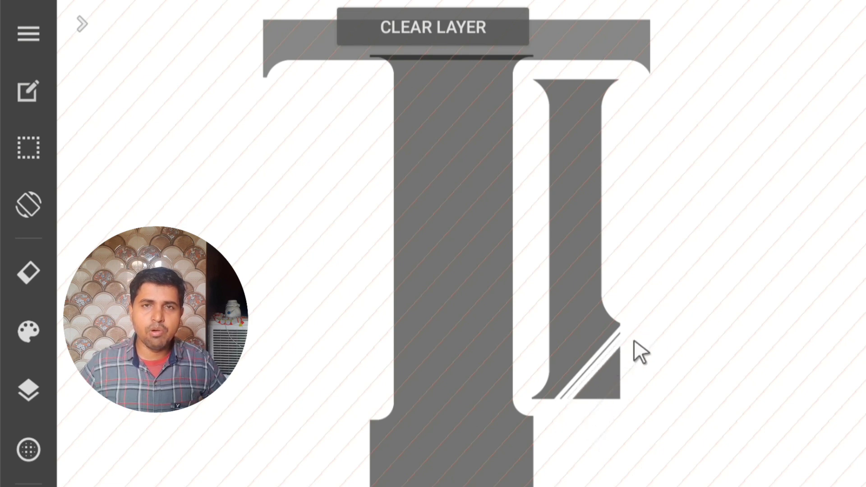
left_click_drag(606, 390, 587, 421)
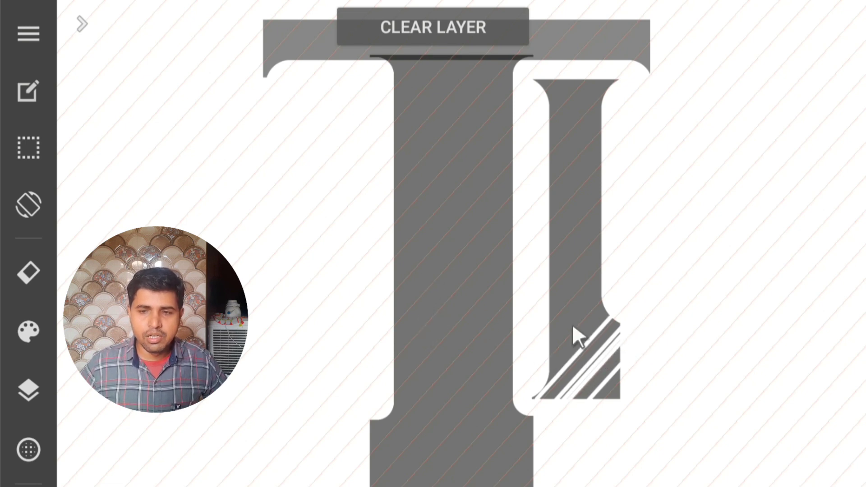
key("ctrl+z")
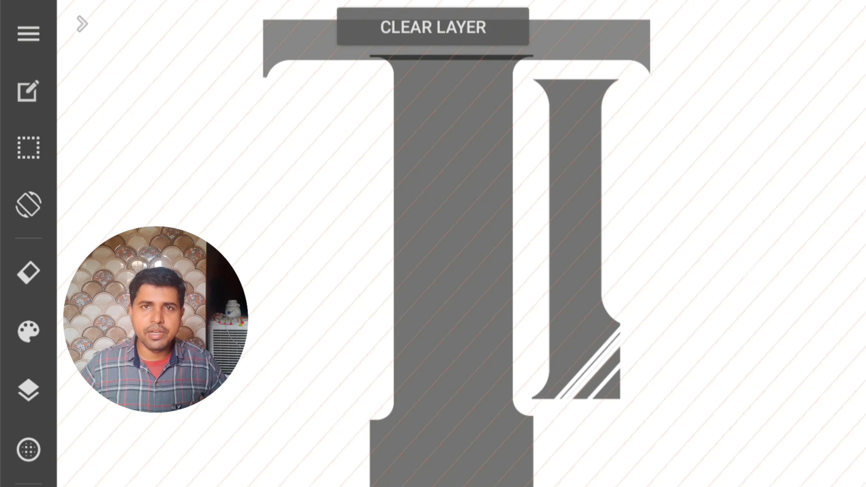
mouse_move(703, 230)
left_mouse_down()
mouse_move(680, 165)
mouse_move(733, 128)
left_mouse_up()
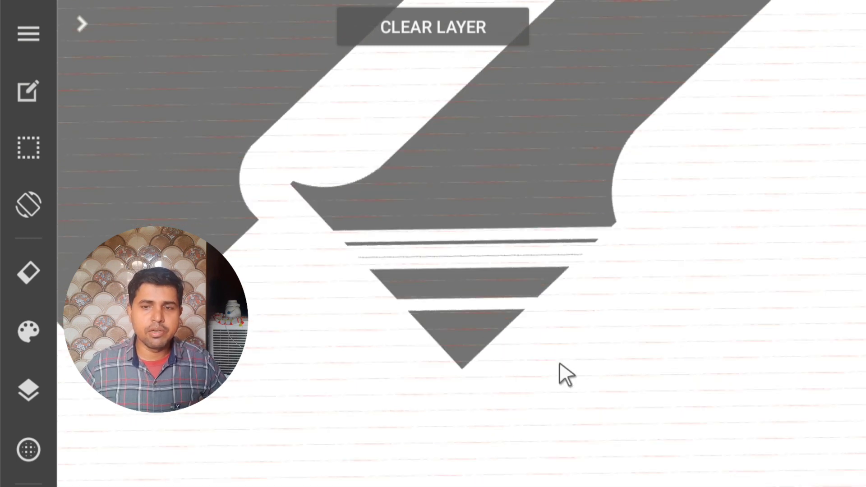
Widen the diagonal gap across the serif, undoing an extra parallel gap
left_click_drag(611, 163, 652, 135)
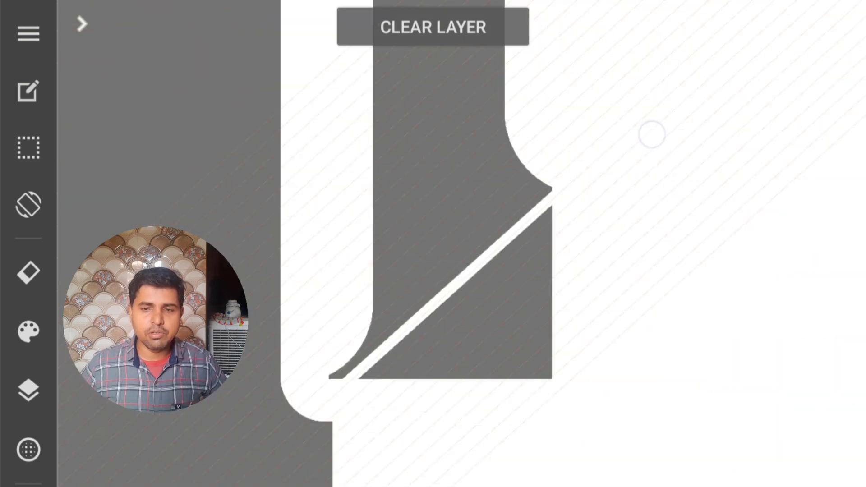
left_click_drag(326, 386, 586, 164)
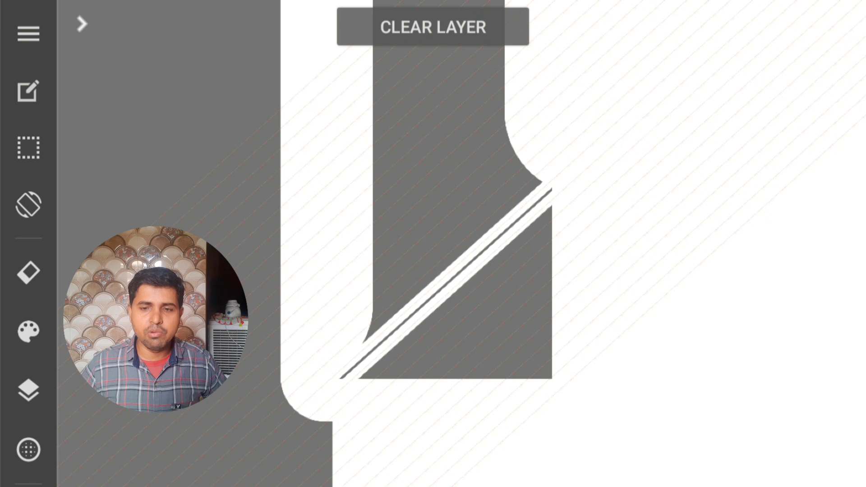
key("ctrl+z")
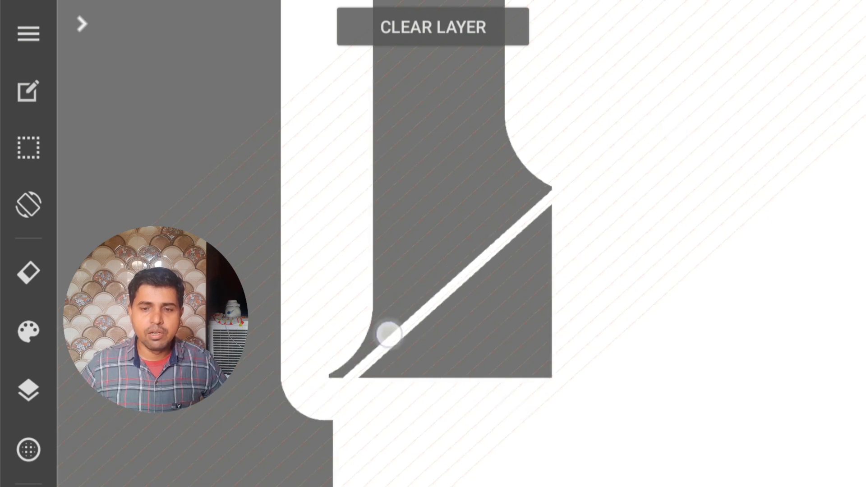
left_click_drag(387, 333, 625, 145)
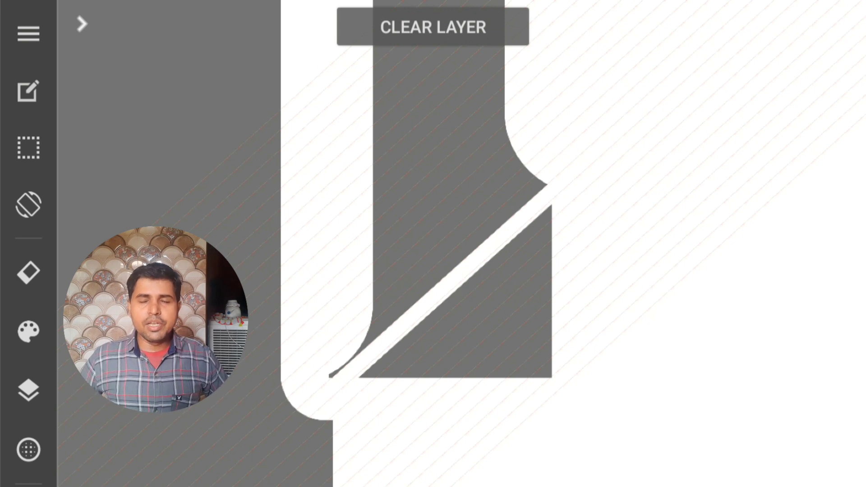
Clear the thin grey sliver along the diagonal band, after undoing two missed attempts
scroll(451, 324, "up", 3)
scroll(528, 252, "up", 2)
scroll(527, 253, "up", 2)
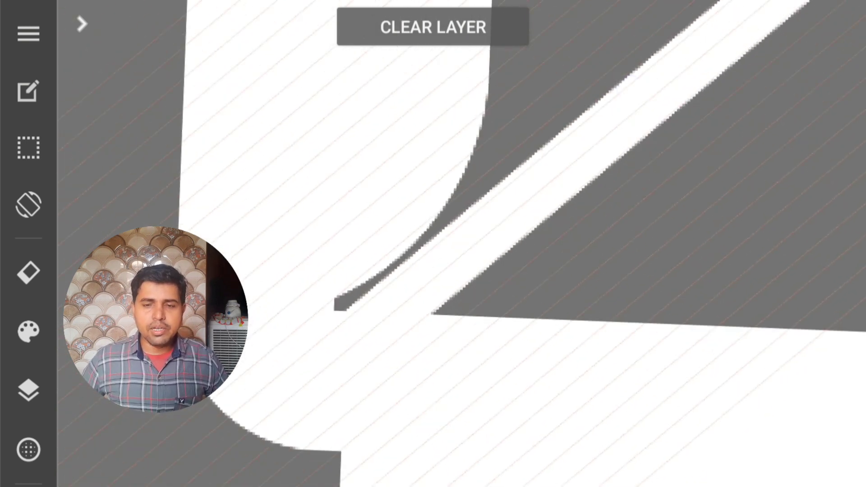
left_click_drag(420, 243, 276, 357)
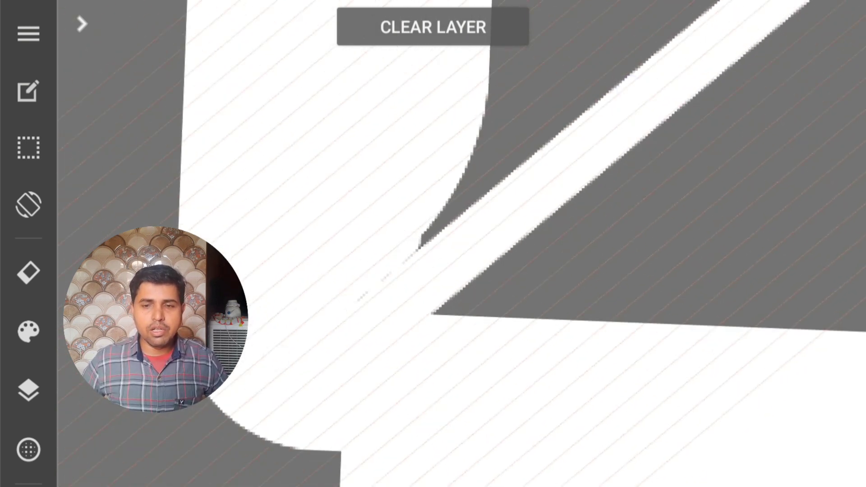
key("ctrl+z")
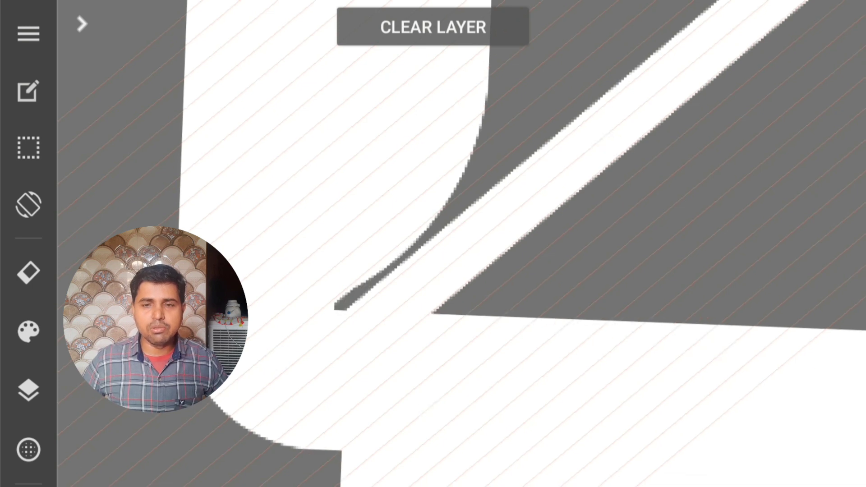
left_click_drag(419, 244, 277, 367)
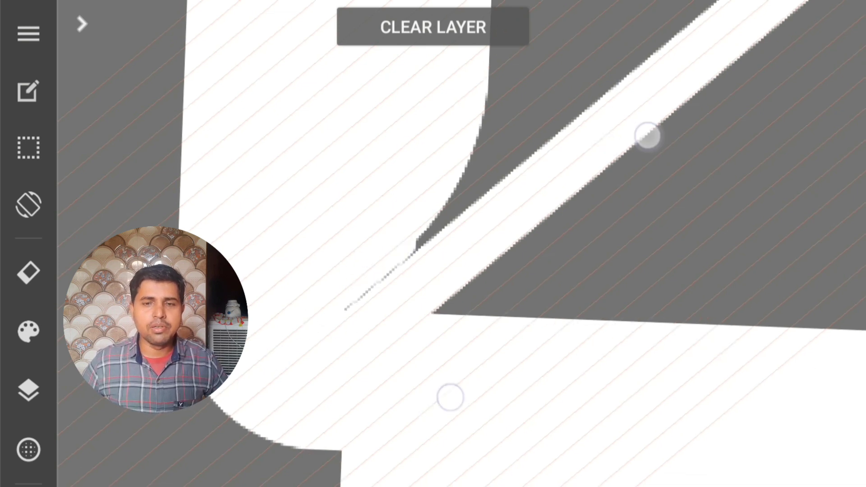
key("ctrl+z")
scroll(451, 294, "down", 3)
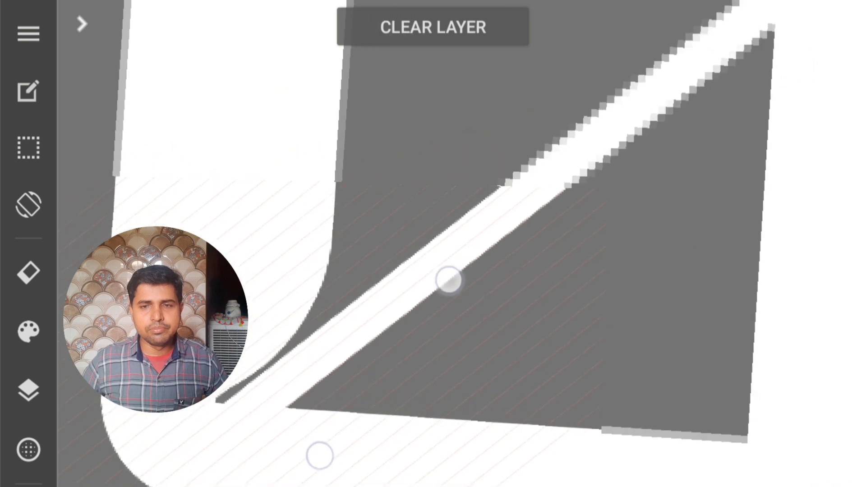
mouse_move(226, 406)
left_mouse_down()
mouse_move(303, 368)
mouse_move(602, 166)
mouse_move(786, 59)
left_mouse_up()
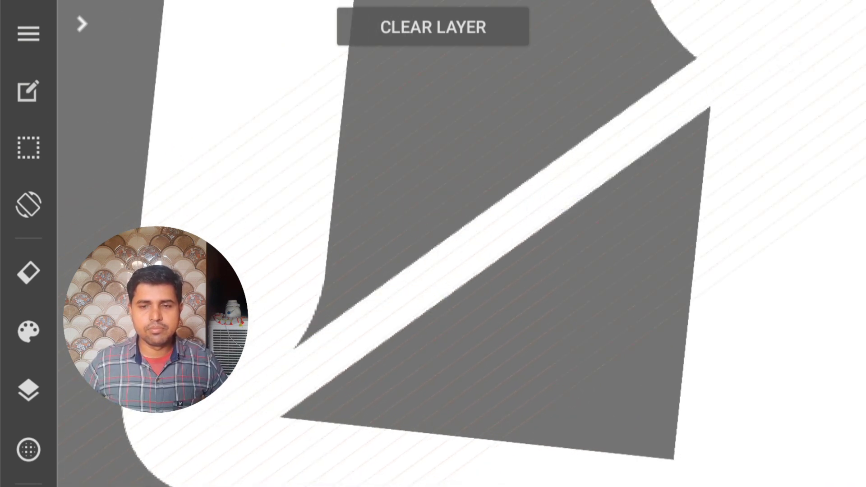
scroll(501, 266, "down", 3)
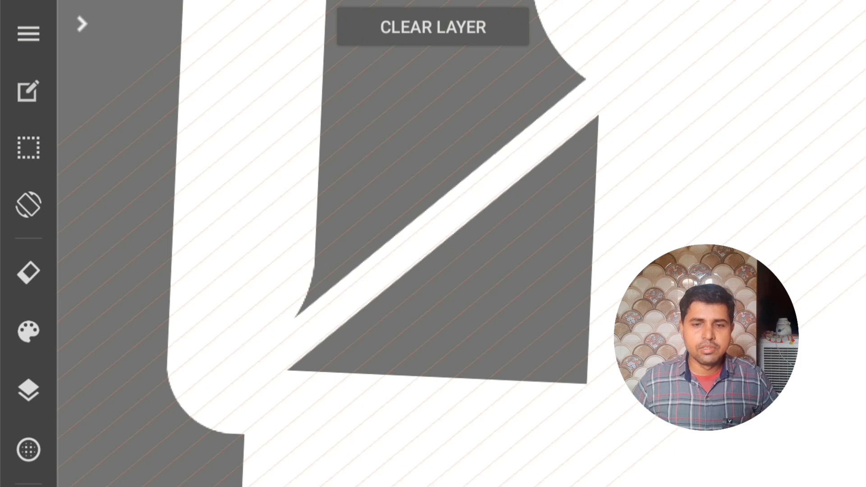
Rotate the canvas upright and make Layer2 the active layer
scroll(640, 145, "down", 5)
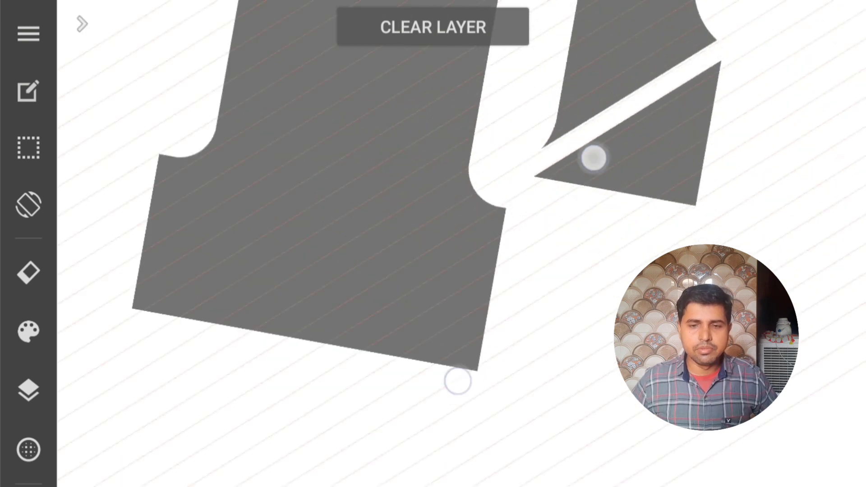
scroll(542, 253, "up", 3)
scroll(561, 255, "up", 3)
left_click_drag(635, 93, 708, 93)
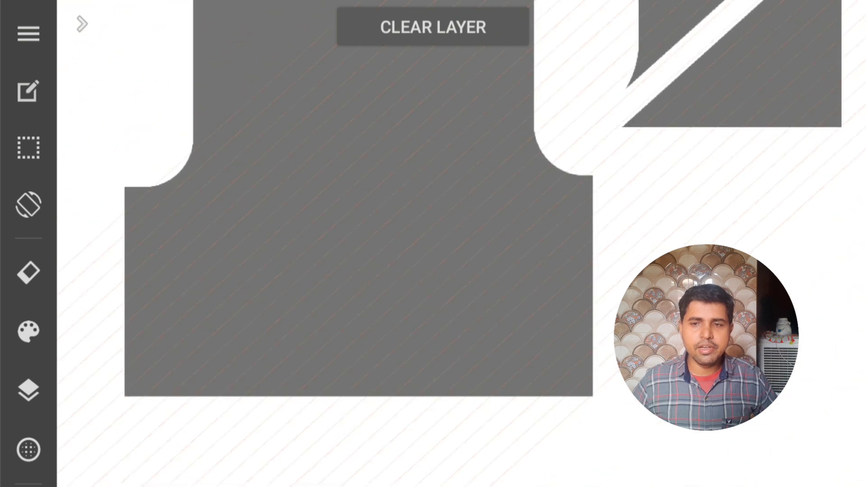
left_click(29, 390)
left_click(709, 109)
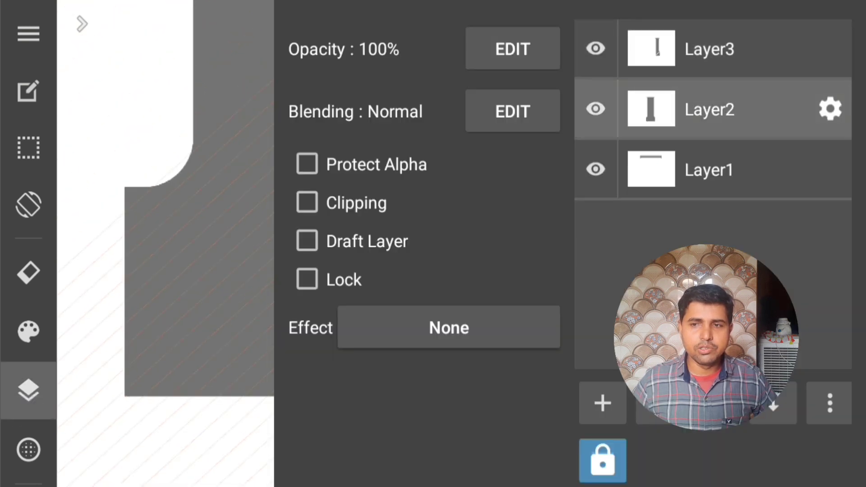
left_click(28, 390)
Erase a wide diagonal gap across the stem's lower-right down to the bottom edge
left_click_drag(621, 173, 312, 416)
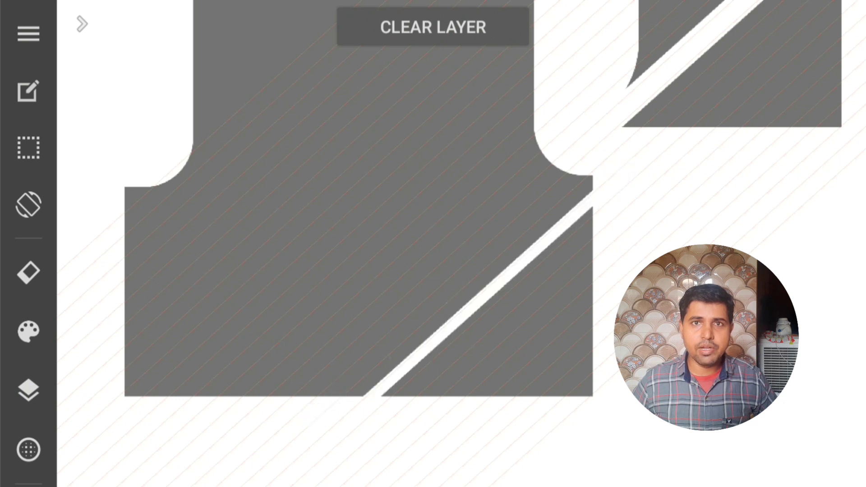
left_click_drag(616, 172, 303, 455)
left_click_drag(615, 161, 300, 447)
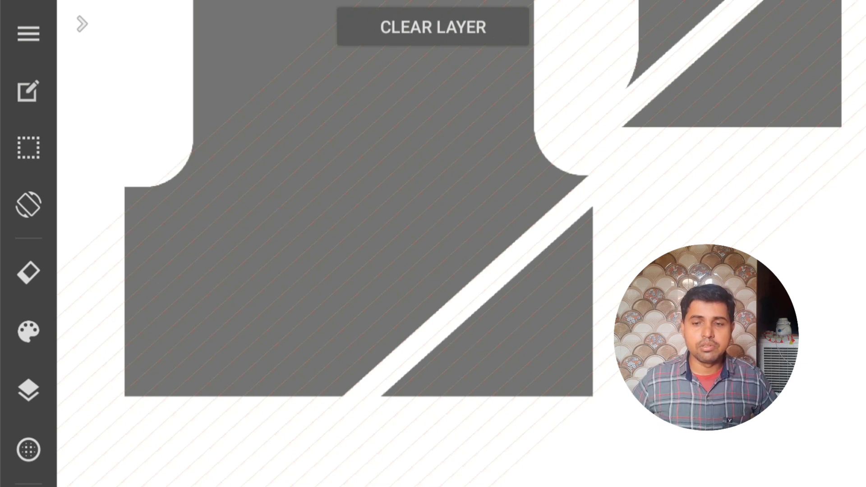
left_click(29, 272)
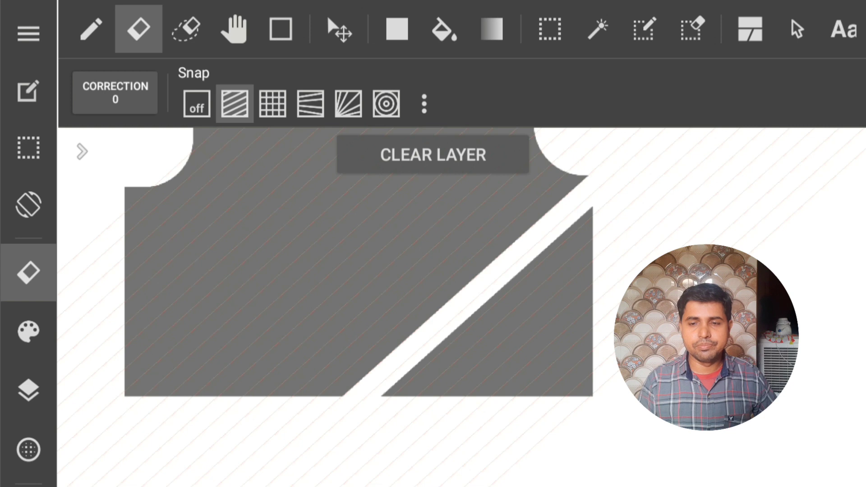
Try a diagonal erase across the lower-left, then undo it as wrongly angled
left_click(424, 103)
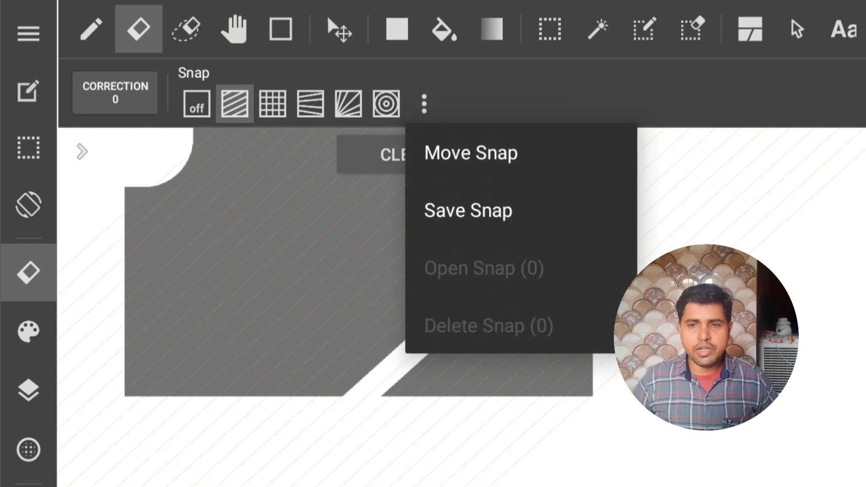
key("Escape")
left_click(29, 272)
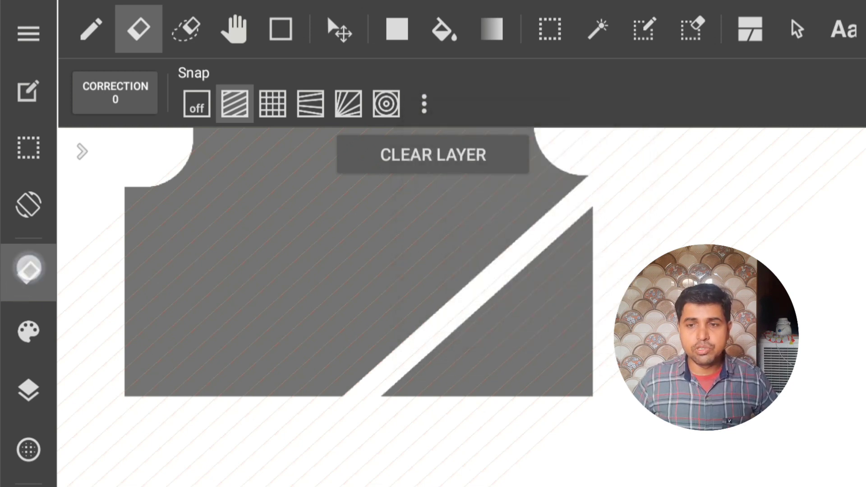
left_click_drag(125, 212, 282, 397)
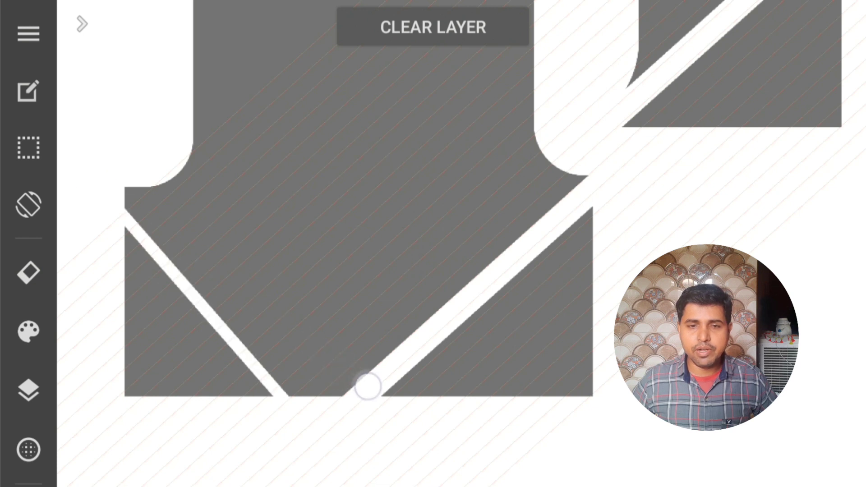
key("ctrl+z")
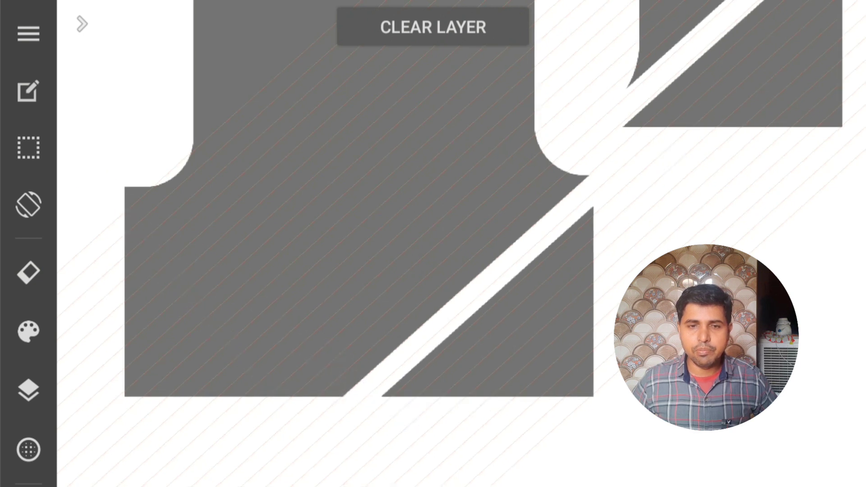
Re-angle the parallel snap guide to run from upper left down to the right
left_click(29, 272)
left_click(424, 104)
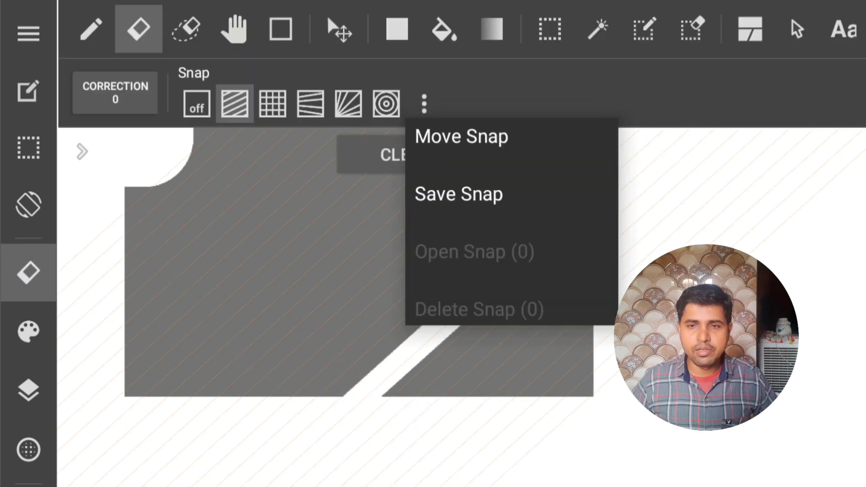
left_click(470, 153)
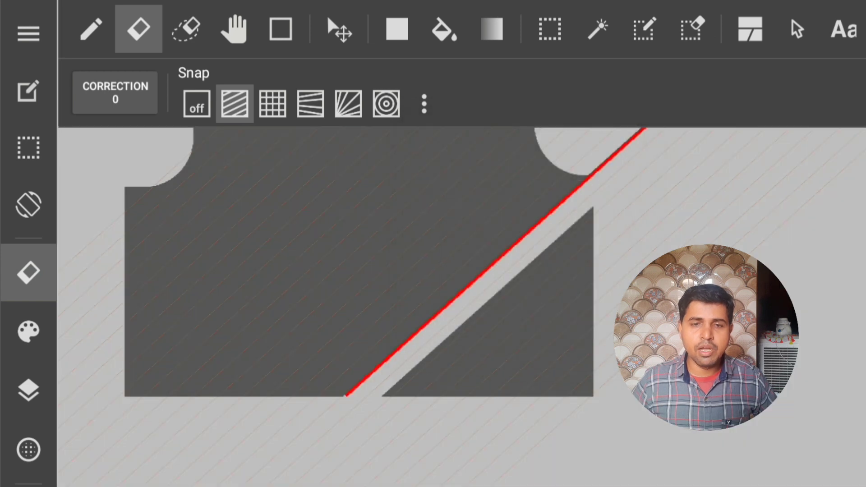
left_click_drag(96, 169, 412, 435)
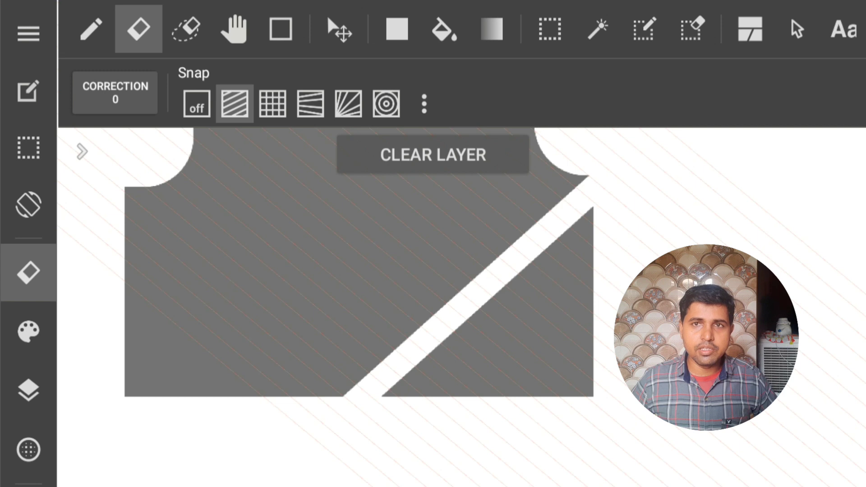
Erase a wide diagonal band across the stem's lower-left so it meets the first gap in a V
left_click_drag(158, 238, 419, 451)
left_click_drag(177, 232, 422, 436)
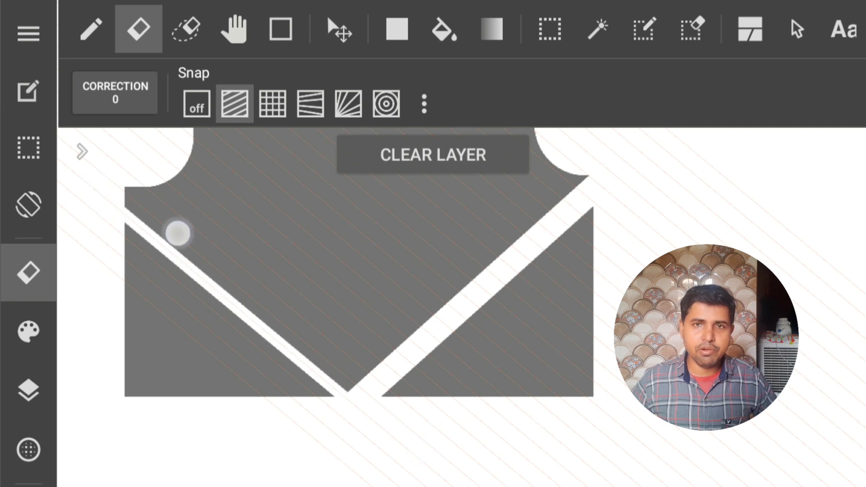
left_click_drag(105, 175, 413, 441)
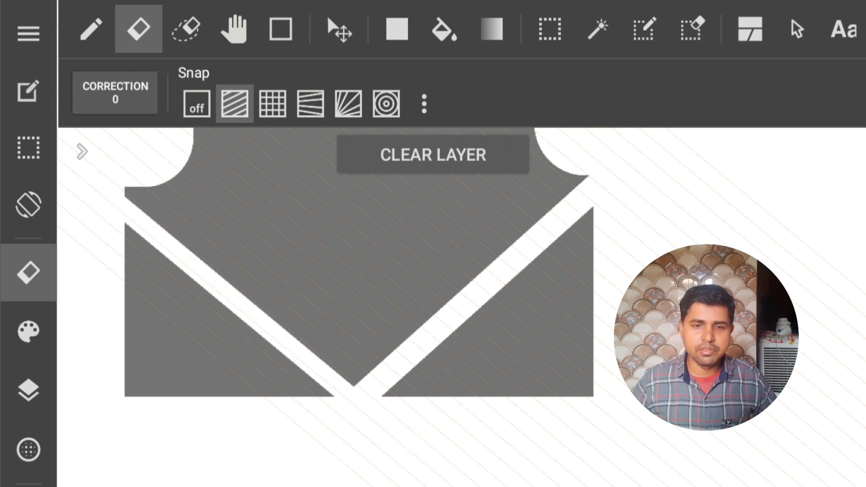
left_click_drag(105, 174, 397, 410)
left_click_drag(96, 176, 447, 443)
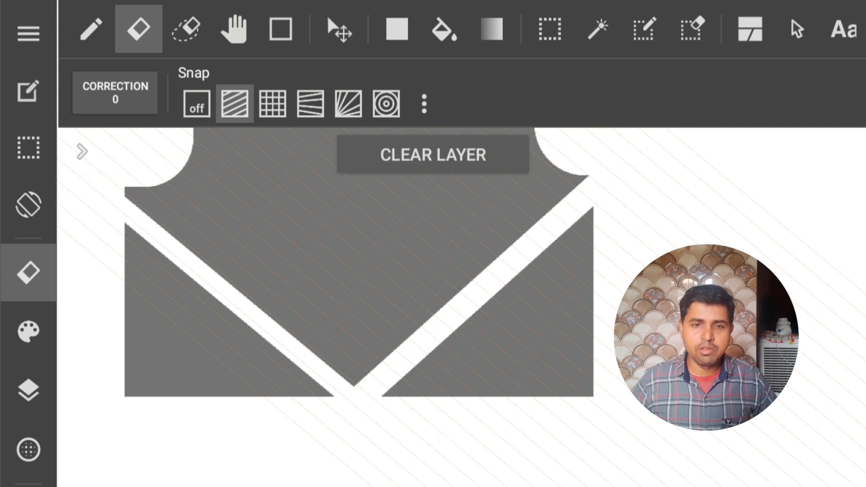
left_click_drag(104, 184, 444, 467)
left_click_drag(93, 174, 425, 428)
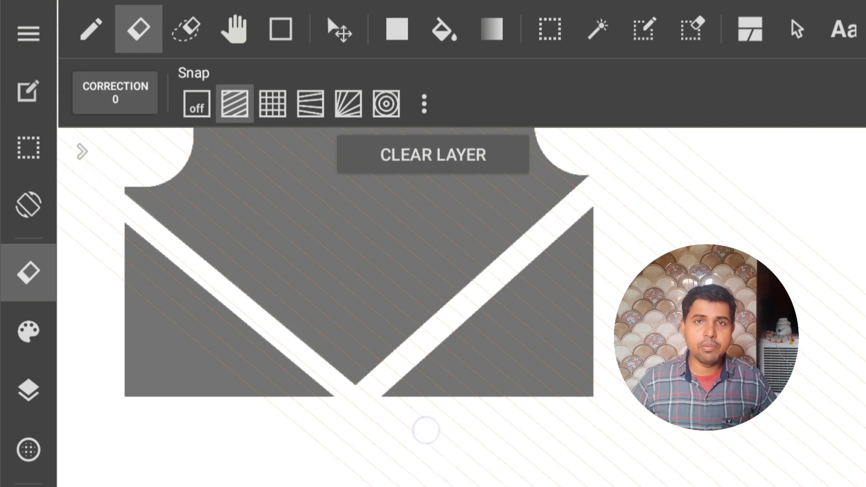
left_click_drag(112, 188, 420, 443)
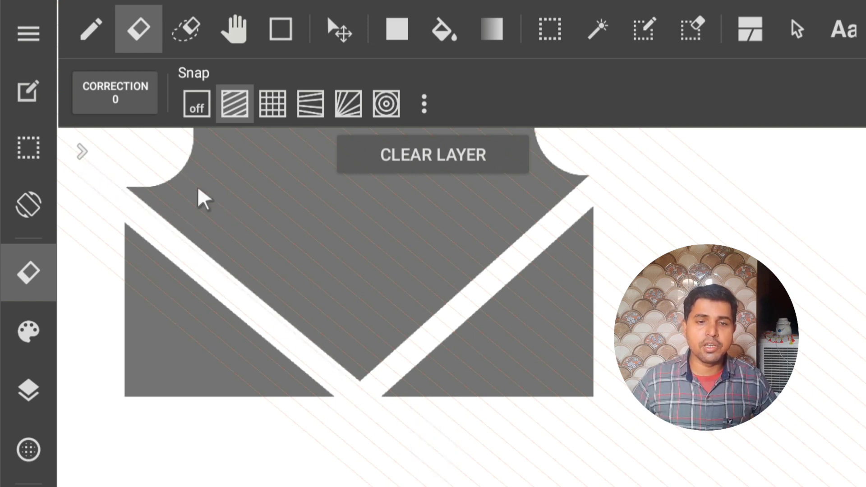
With snap off, lasso-erase the grey triangles left and right of the V on the current layer only
left_click(199, 108)
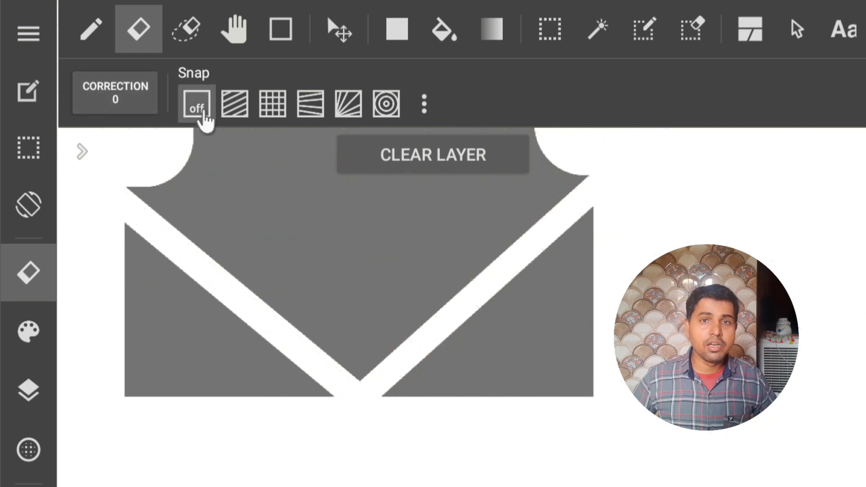
left_click(190, 28)
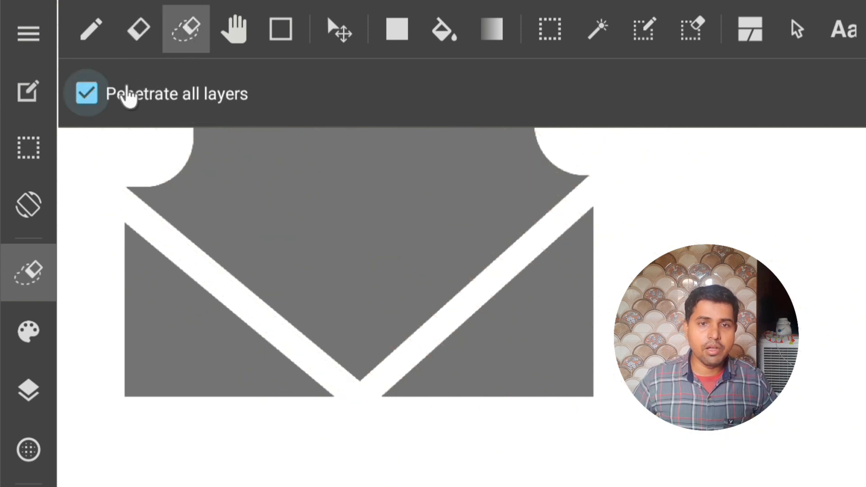
left_click(87, 95)
mouse_move(95, 220)
left_mouse_down()
mouse_move(166, 235)
mouse_move(253, 321)
mouse_move(299, 341)
mouse_move(334, 386)
mouse_move(344, 449)
mouse_move(186, 460)
mouse_move(100, 416)
mouse_move(98, 210)
left_mouse_up()
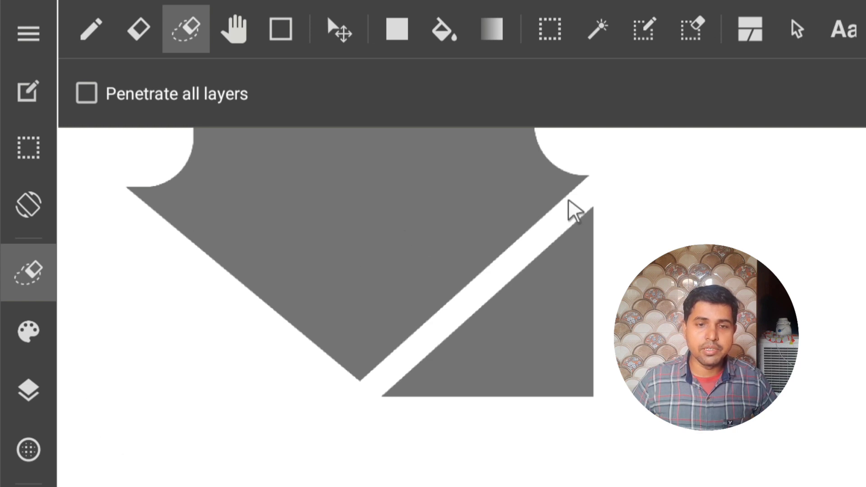
mouse_move(611, 186)
left_mouse_down()
mouse_move(594, 212)
mouse_move(558, 236)
mouse_move(572, 228)
left_mouse_up()
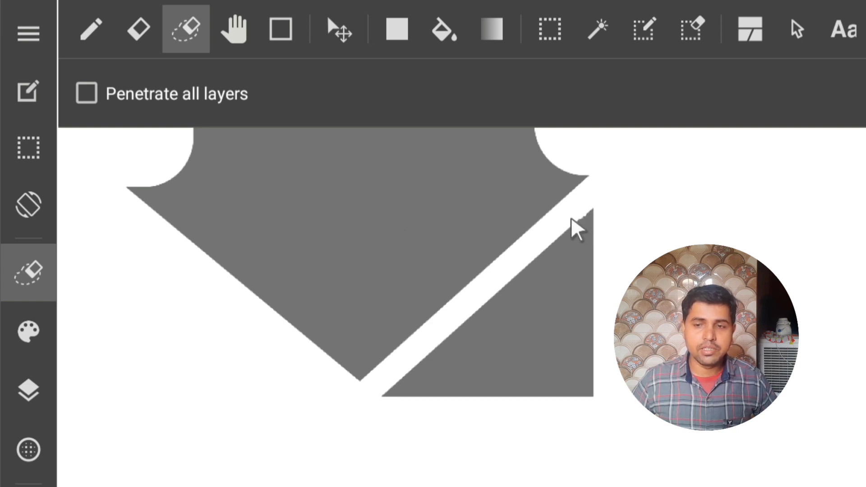
mouse_move(609, 180)
left_mouse_down()
mouse_move(532, 267)
mouse_move(459, 312)
mouse_move(370, 418)
mouse_move(484, 409)
mouse_move(586, 416)
mouse_move(599, 310)
mouse_move(597, 197)
mouse_move(586, 226)
mouse_move(605, 290)
mouse_move(596, 210)
left_mouse_up()
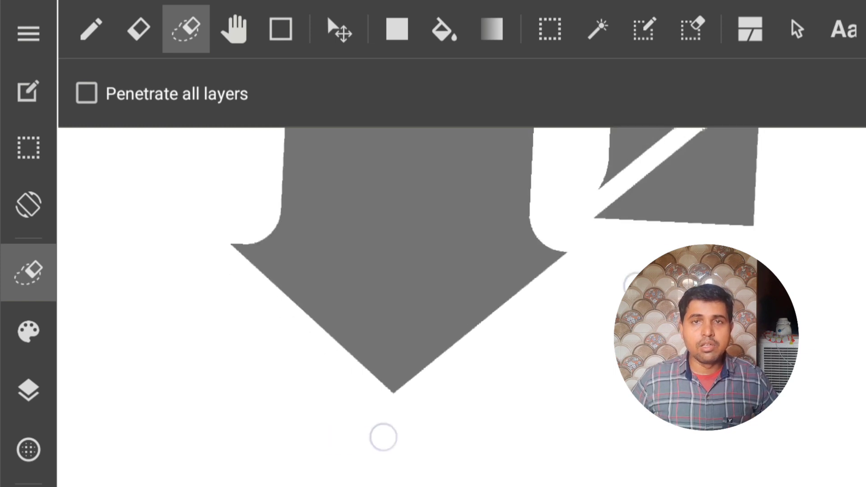
Trace a lasso-erase outline along the diagonal gap on the current layer
scroll(433, 307, "down", 5)
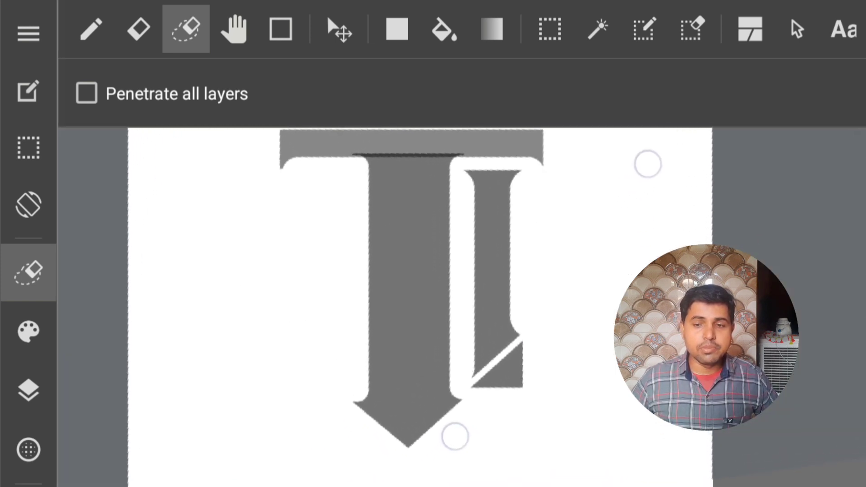
scroll(532, 307, "up", 5)
scroll(537, 324, "up", 5)
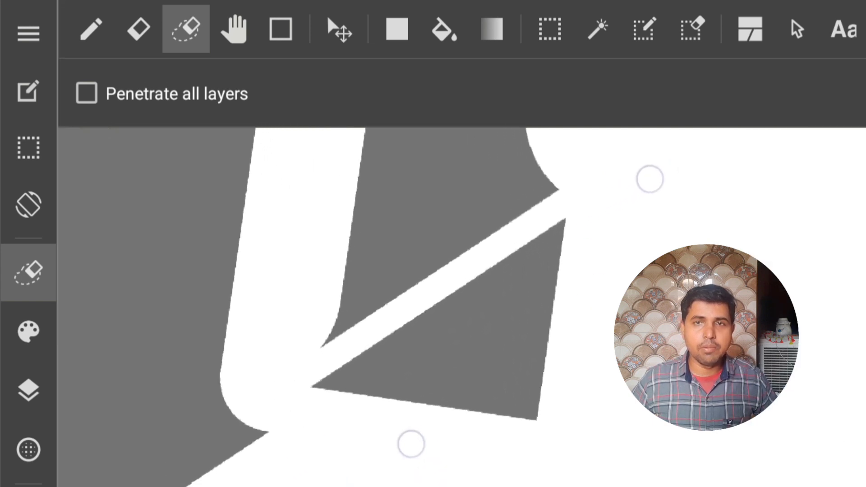
scroll(544, 293, "up", 2)
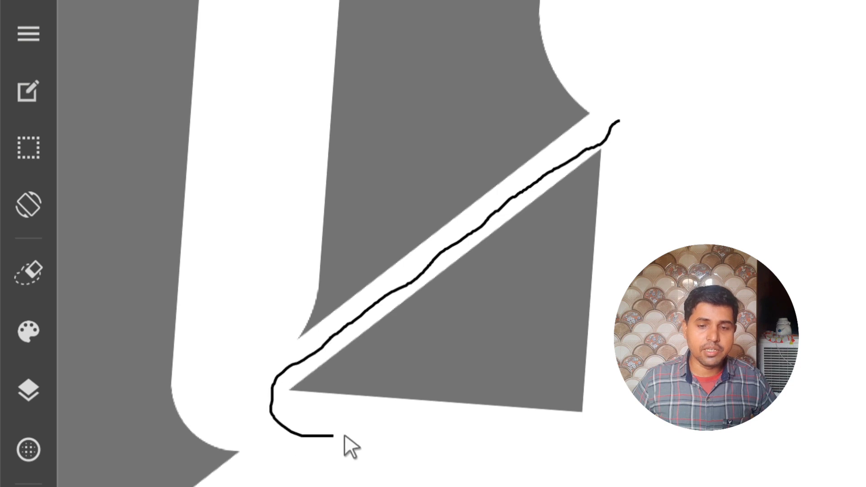
left_click_drag(344, 437, 565, 423)
left_click_drag(617, 386, 609, 131)
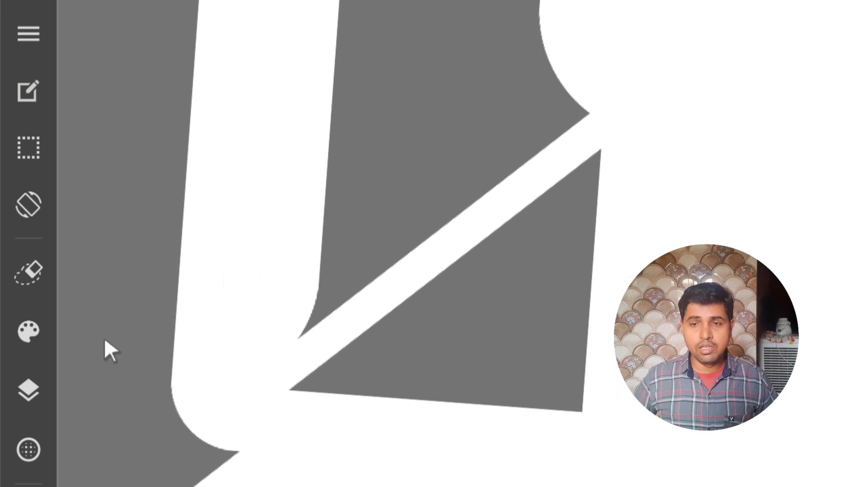
Switch to Layer3 and lasso-erase the slim stroke's triangular piece below the diagonal gap
left_click(29, 390)
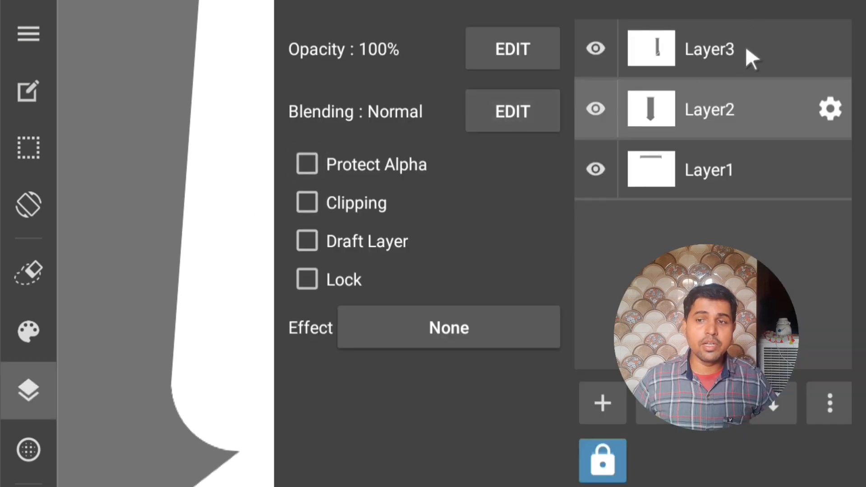
left_click(747, 50)
left_click(7, 383)
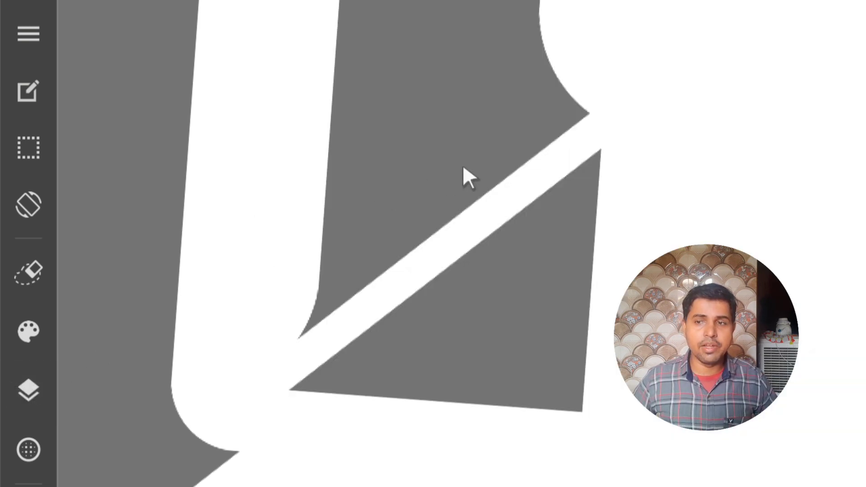
mouse_move(637, 121)
left_mouse_down()
mouse_move(547, 168)
mouse_move(500, 205)
left_mouse_up()
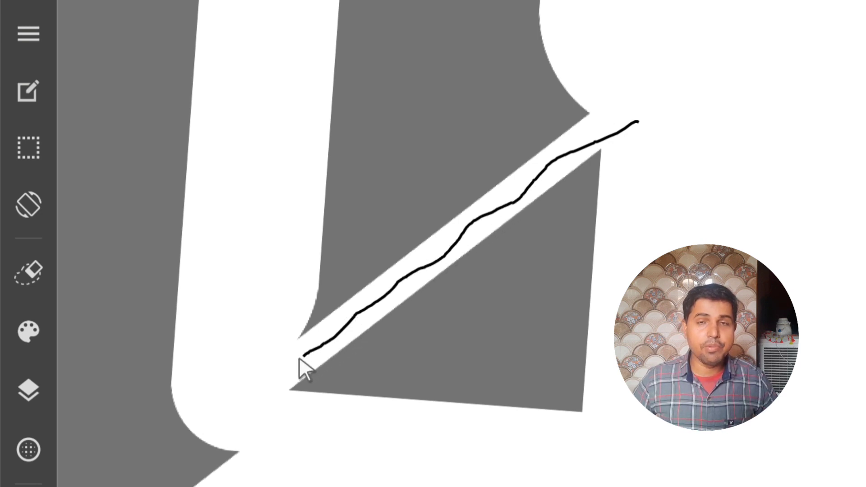
left_click_drag(382, 424, 542, 421)
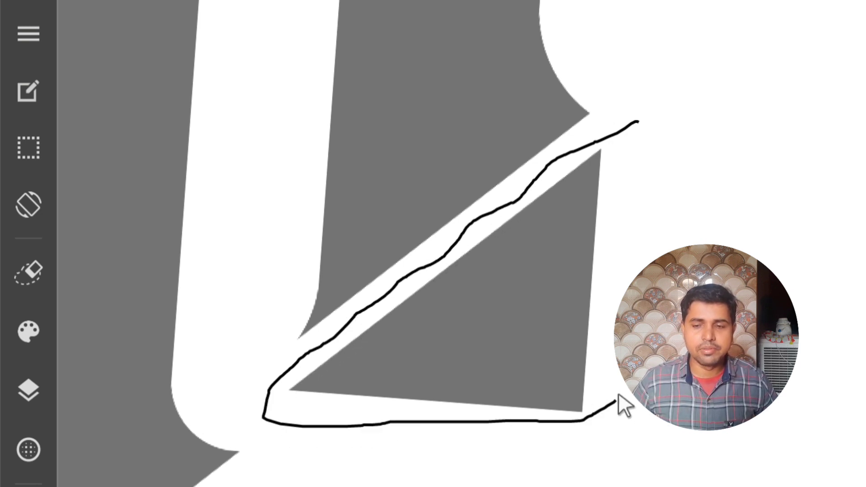
left_click_drag(617, 401, 610, 126)
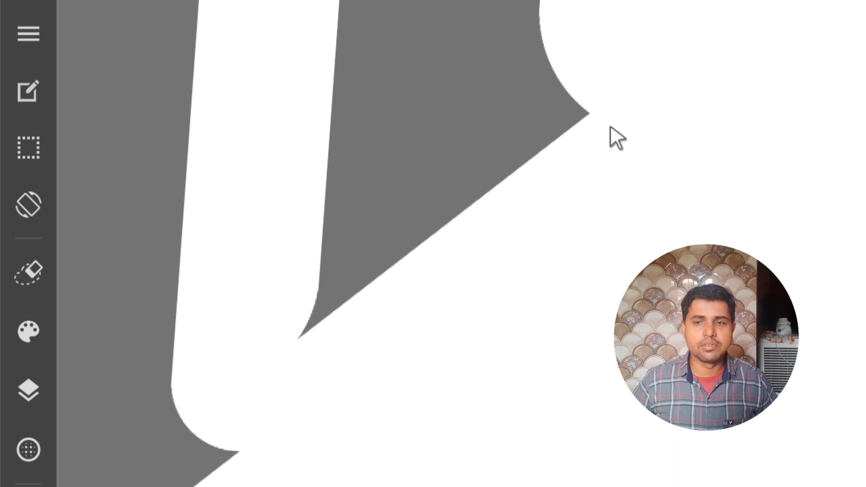
Zoom out to the whole T monogram and show the layer list with Layer1, Layer2 and Layer3
scroll(541, 271, "down", 3)
scroll(541, 270, "down", 3)
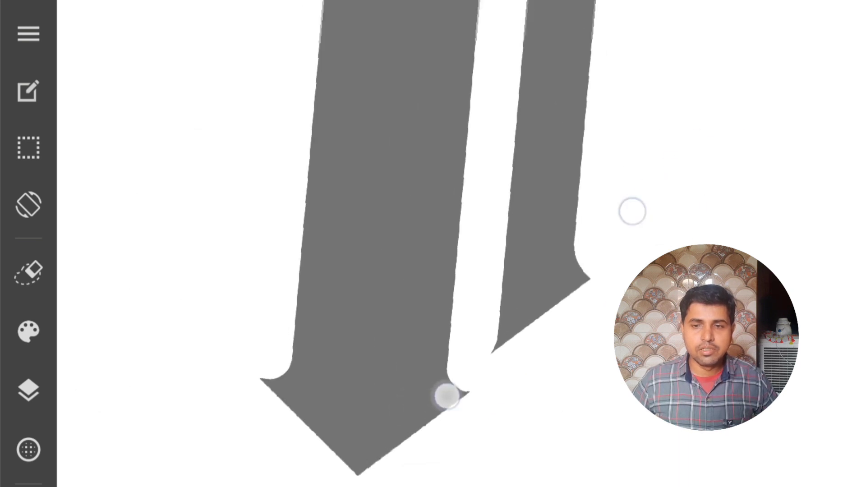
scroll(542, 270, "down", 5)
scroll(542, 278, "up", 1)
scroll(542, 279, "up", 2)
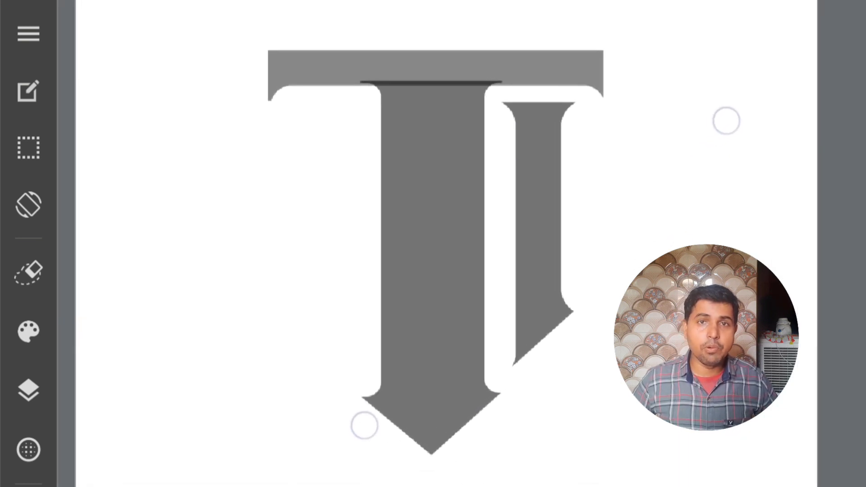
scroll(543, 278, "up", 2)
scroll(543, 278, "up", 1)
scroll(554, 265, "up", 1)
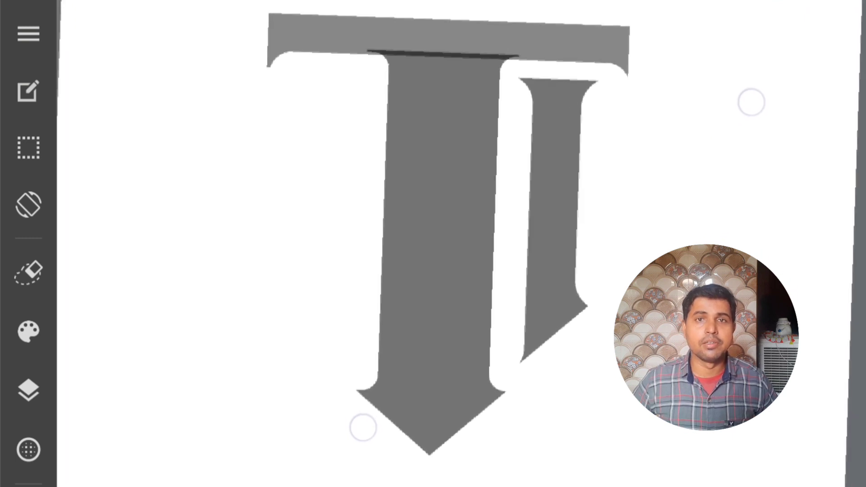
scroll(505, 268, "up", 1)
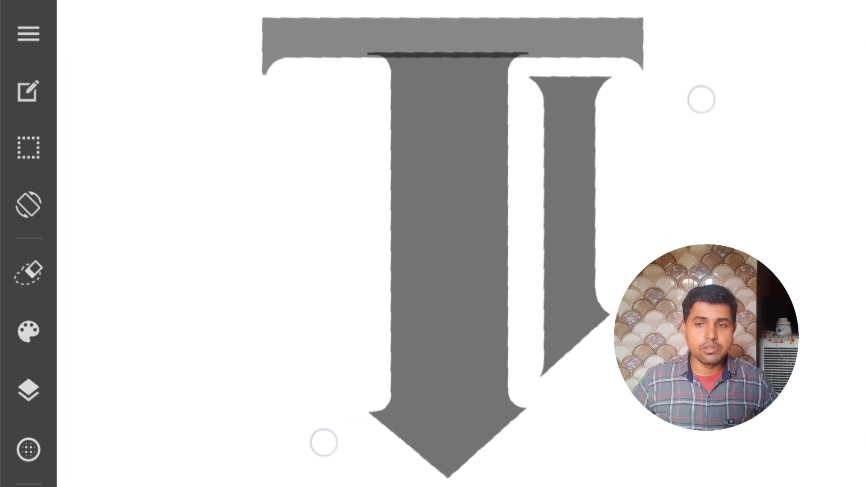
scroll(514, 272, "up", 1)
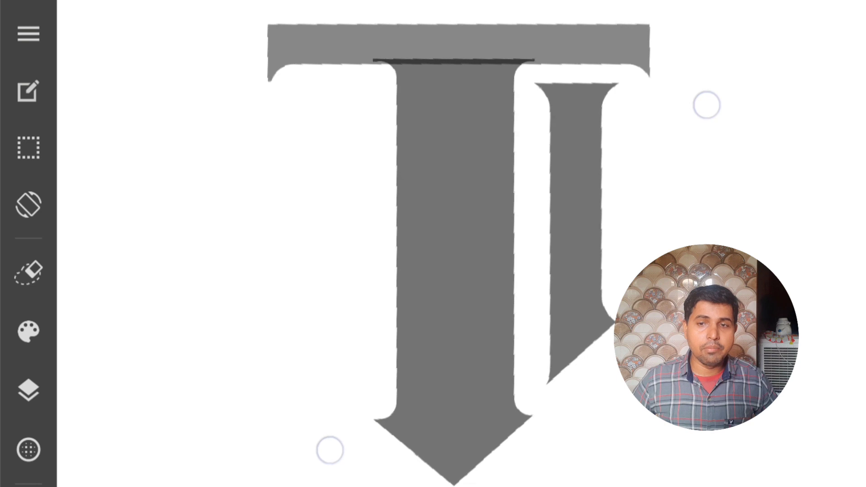
scroll(513, 280, "up", 1)
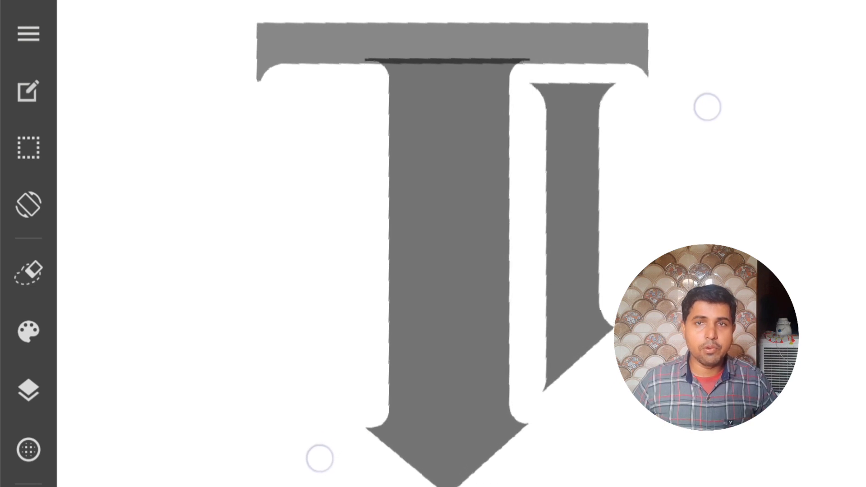
scroll(514, 280, "up", 1)
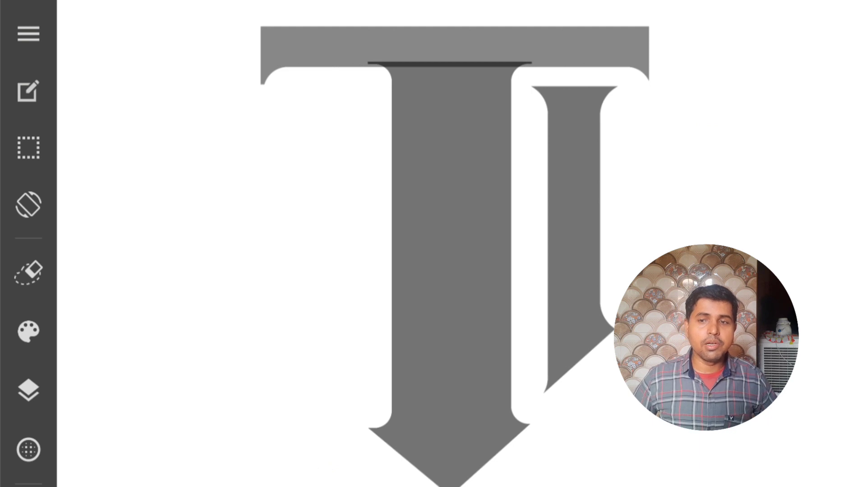
left_click_drag(799, 110, 725, 140)
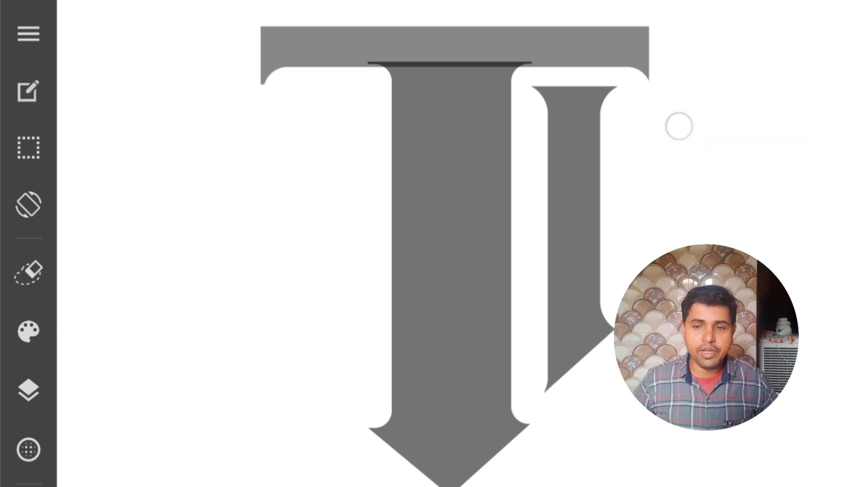
scroll(482, 265, "up", 1)
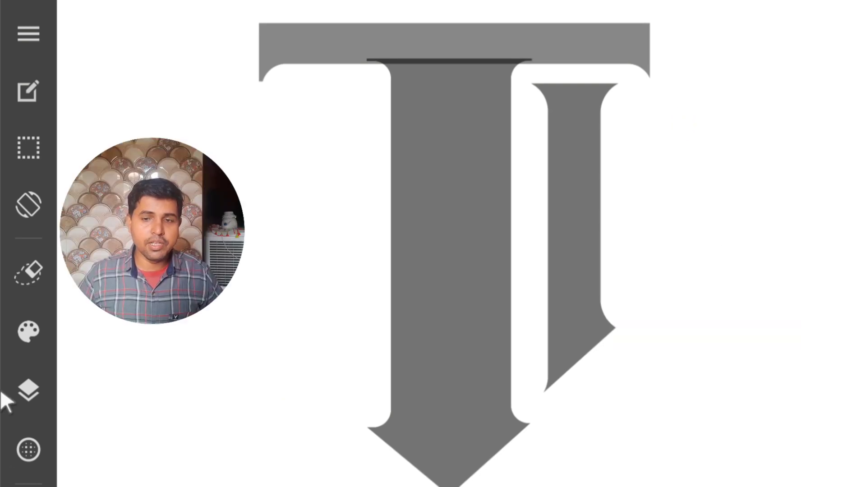
left_click(29, 390)
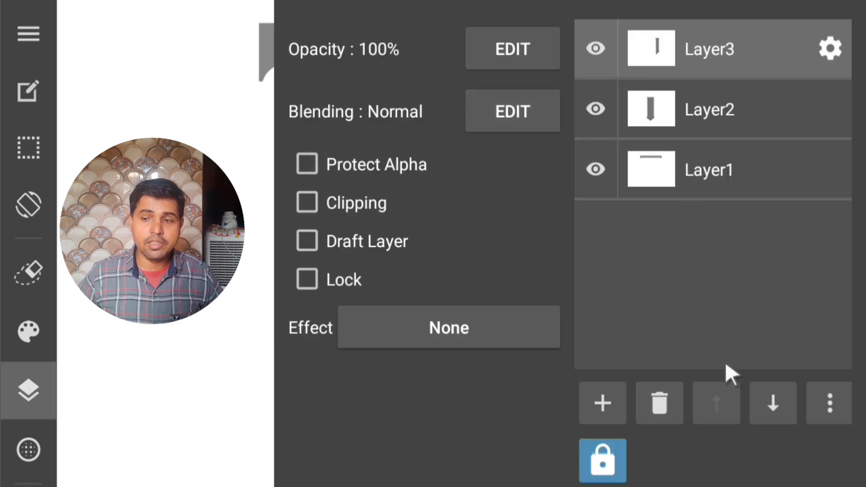
Duplicate Layer3 and flip the copy horizontally to mirror the slim stroke onto the stem's left
left_click(826, 404)
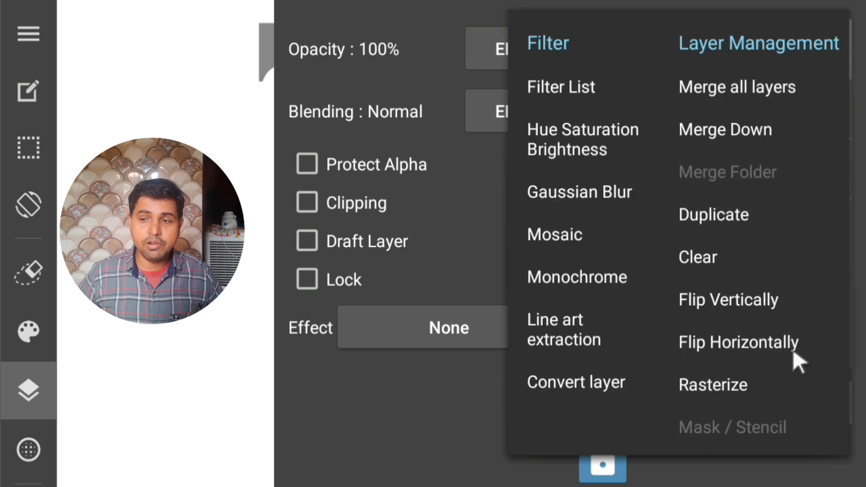
left_click(754, 205)
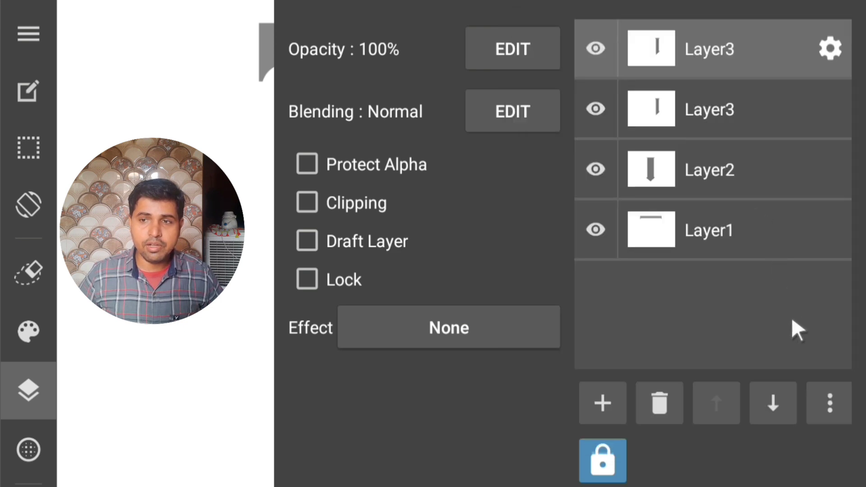
left_click(821, 395)
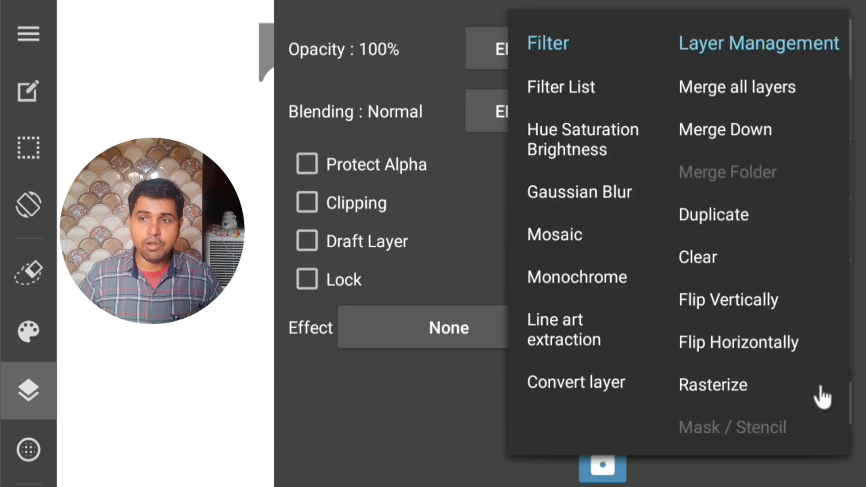
left_click(794, 338)
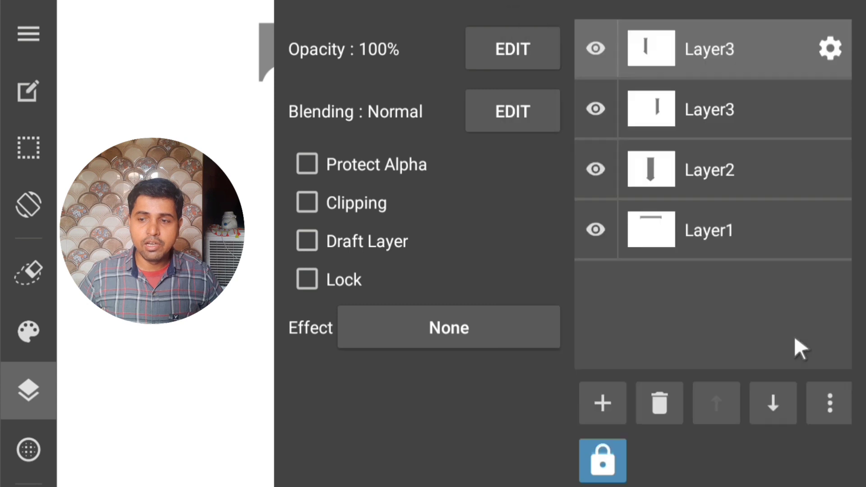
left_click(36, 387)
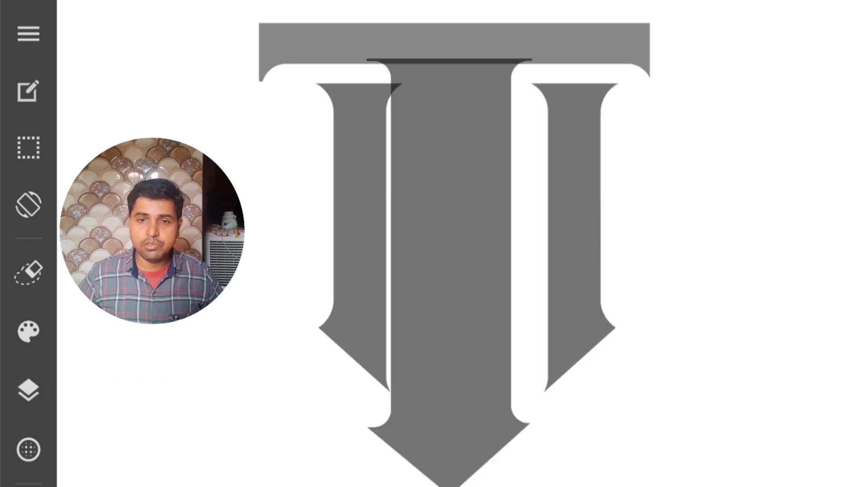
With the Move tool, shift the mirrored stroke left, leaving a white gap beside the stem
left_click(20, 268)
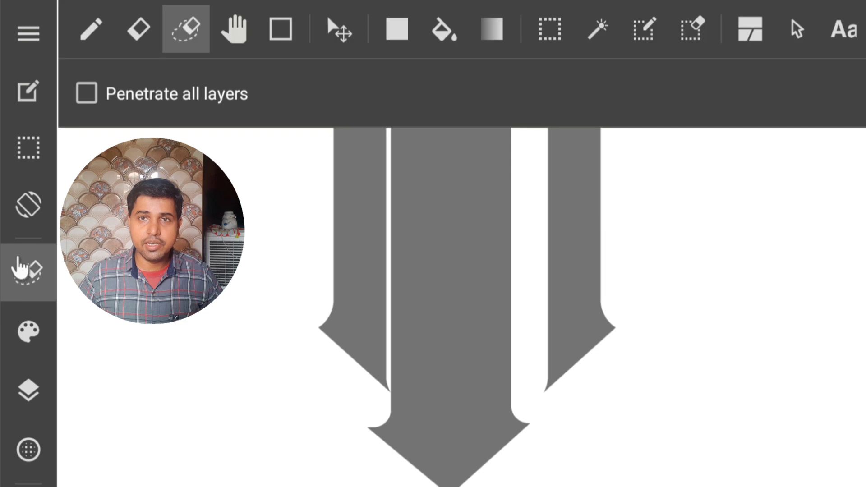
left_click(342, 37)
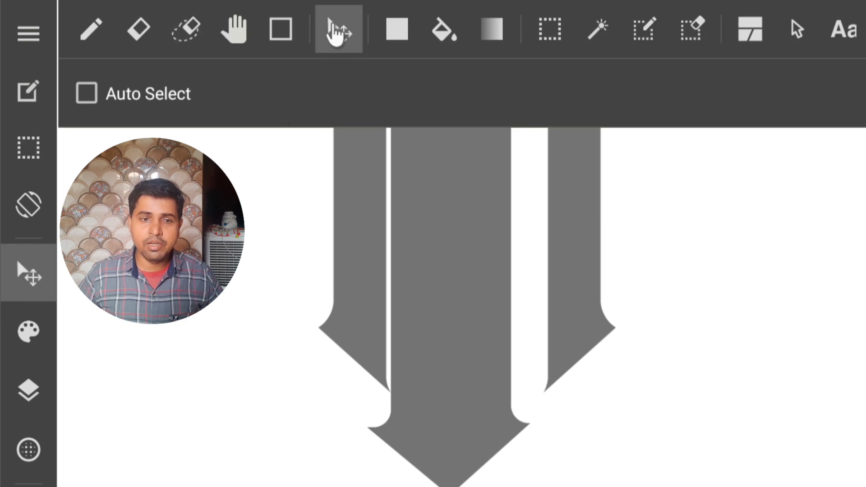
left_click(28, 273)
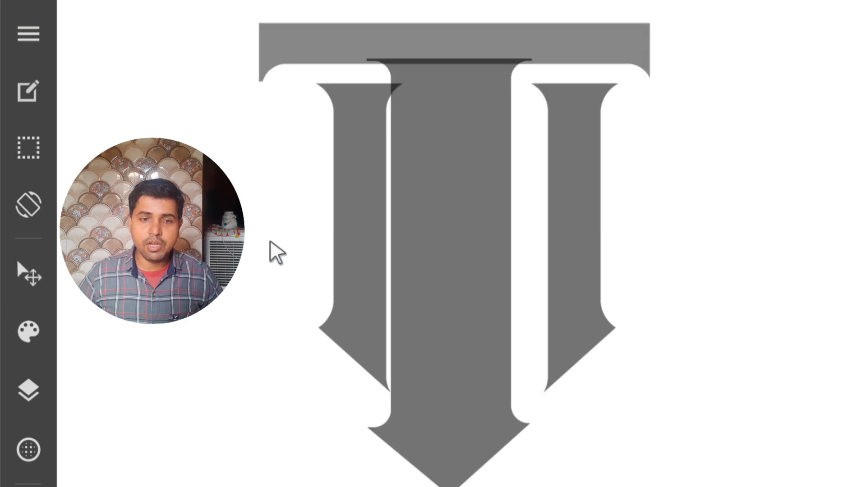
mouse_move(350, 254)
left_mouse_down()
mouse_move(334, 253)
mouse_move(325, 238)
left_mouse_up()
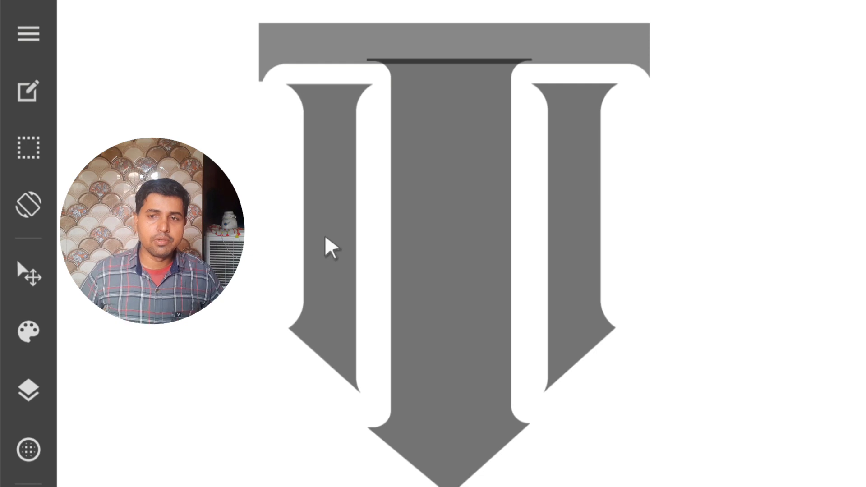
left_click_drag(324, 238, 329, 242)
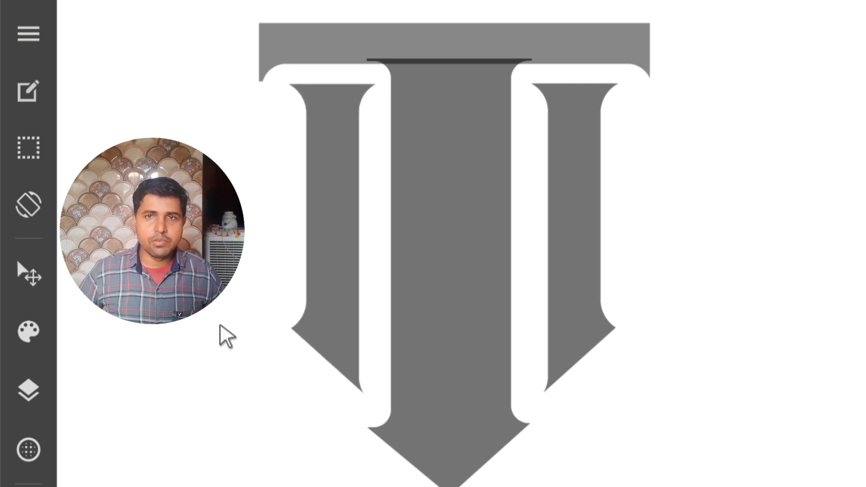
Choose Rectangle Selection and reduce its RoundCorner setting from 73% to 0%
left_click(29, 272)
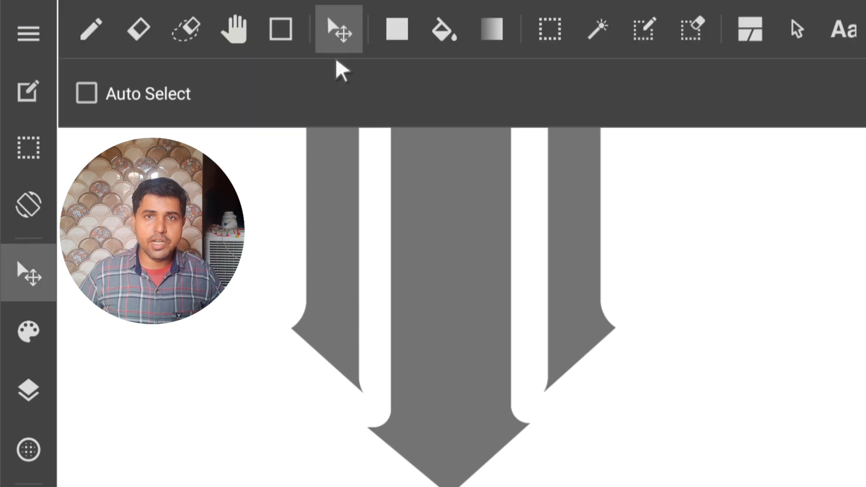
left_click(551, 32)
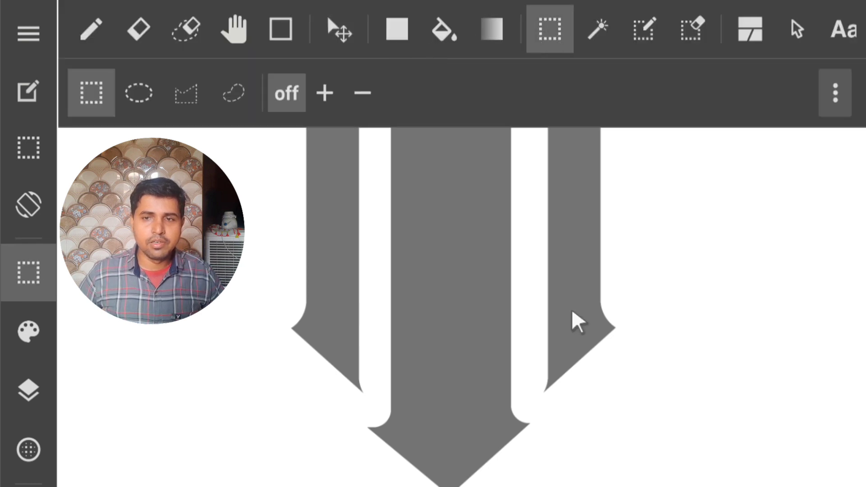
left_click(836, 104)
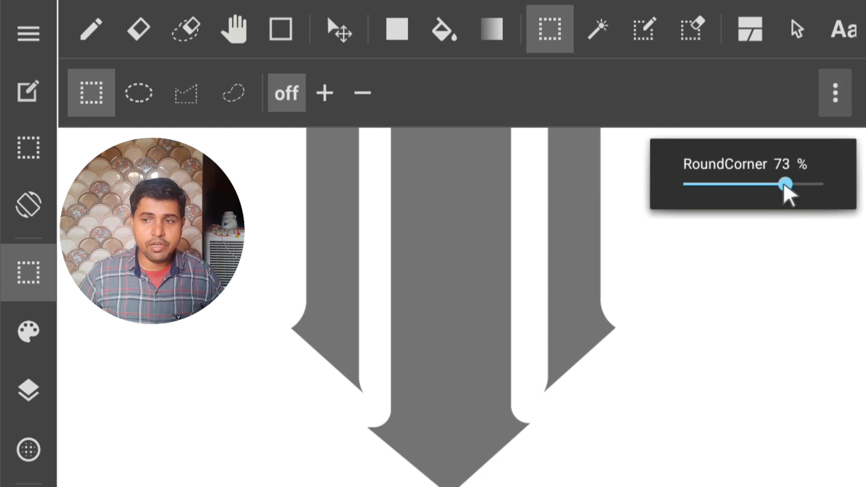
left_click_drag(785, 185, 672, 195)
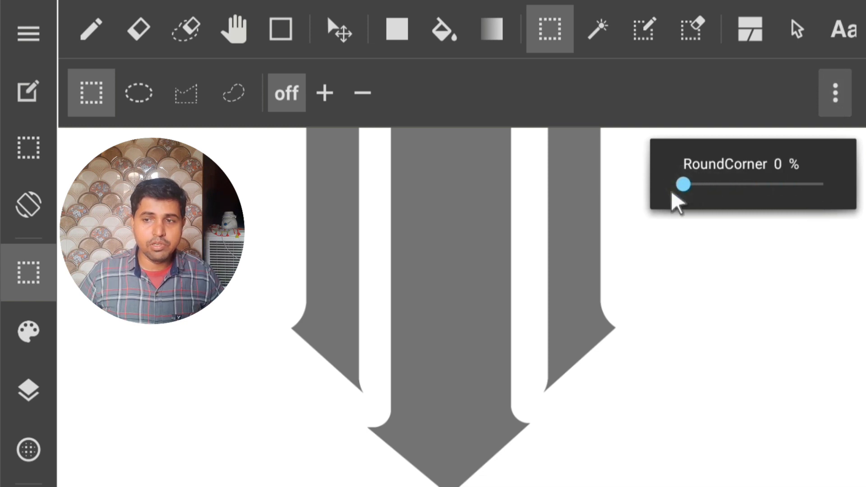
left_click(37, 288)
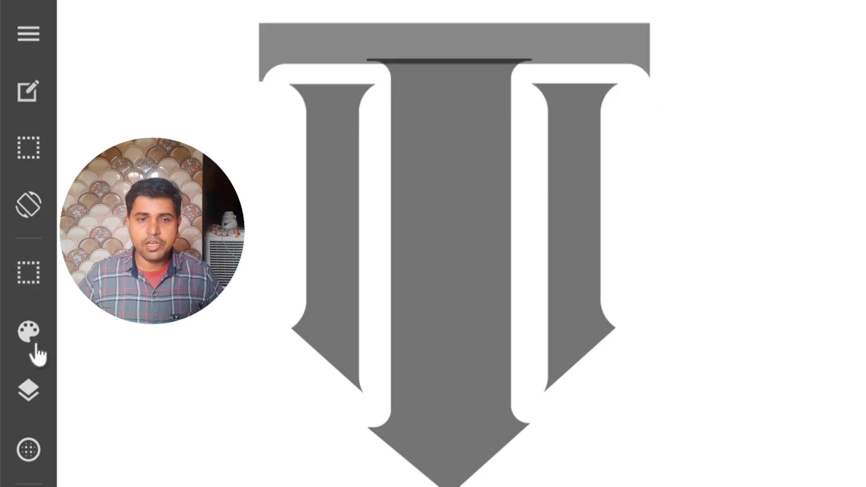
Merge Layer2, the stem, down into Layer1 with the crossbar
left_click(28, 390)
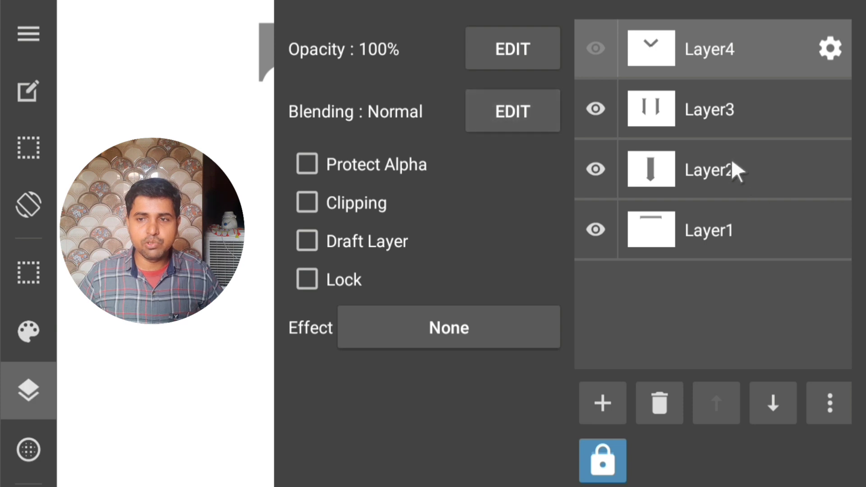
left_click(735, 170)
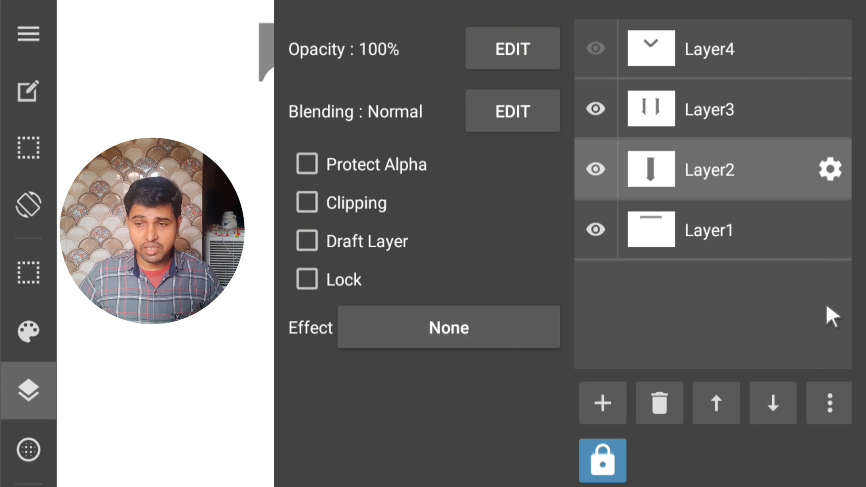
left_click(830, 411)
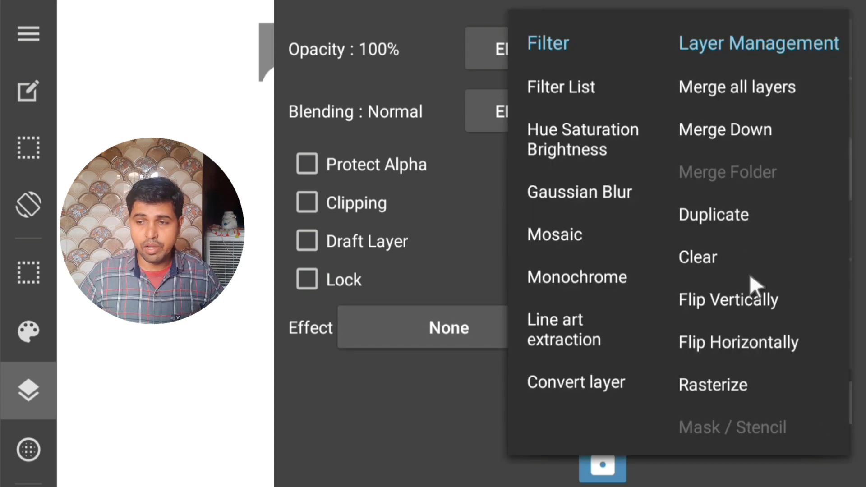
left_click(748, 129)
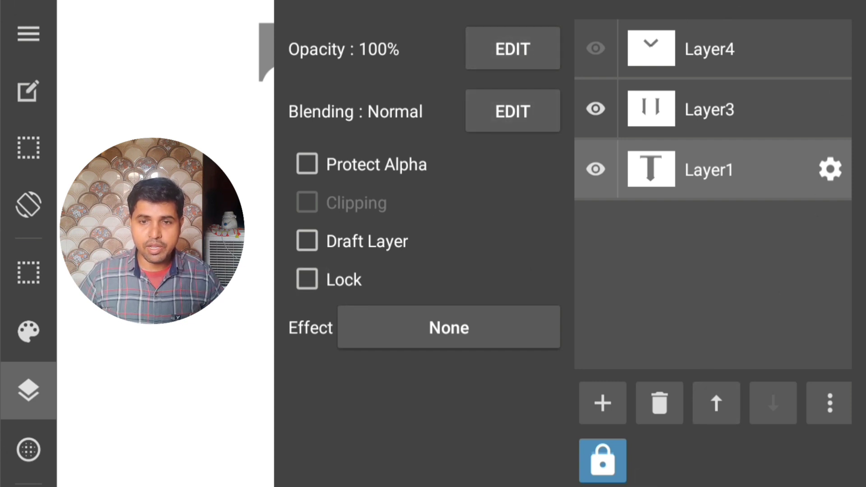
left_click(27, 397)
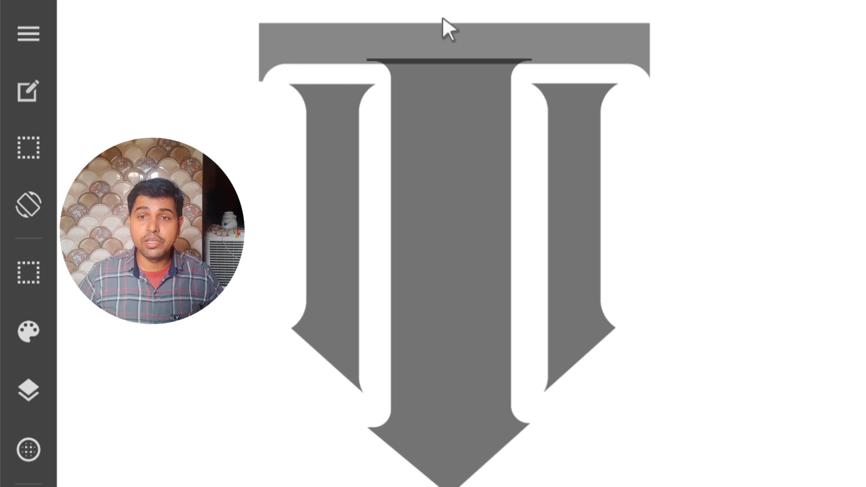
Select a thin vertical strip down the T's centre, cut it out, and deselect
mouse_move(439, 9)
left_mouse_down()
mouse_move(461, 187)
mouse_move(459, 428)
left_mouse_up()
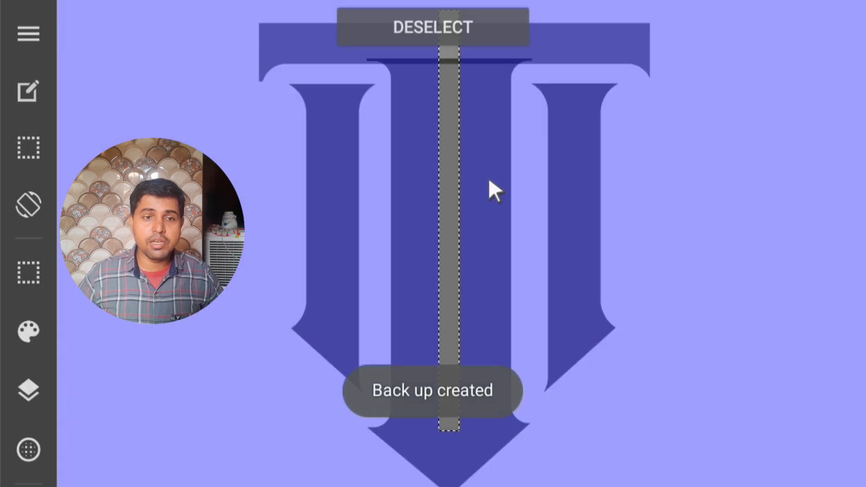
left_click(28, 94)
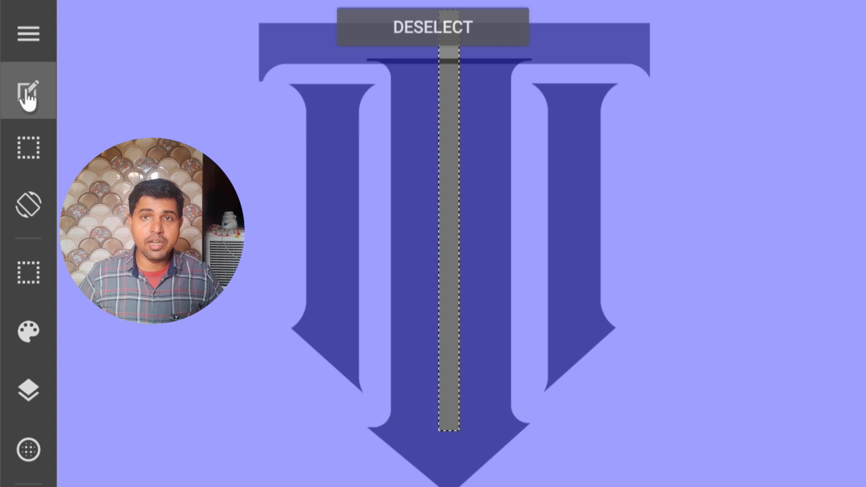
left_click(207, 97)
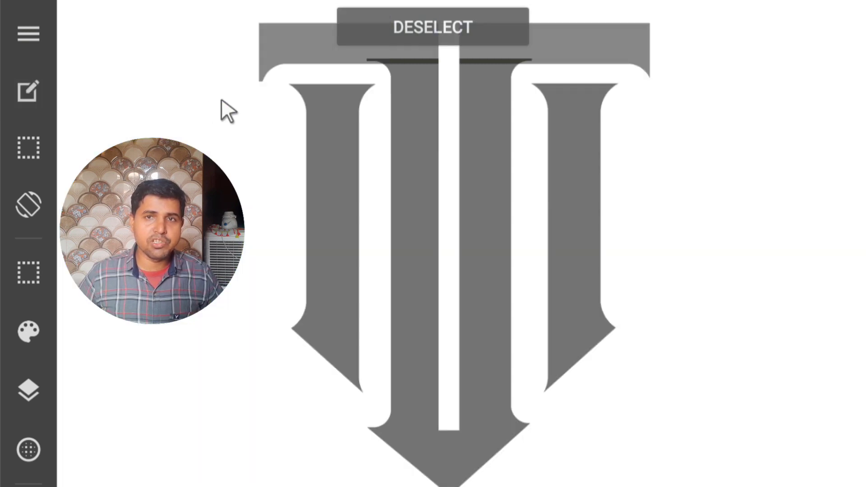
left_click(502, 19)
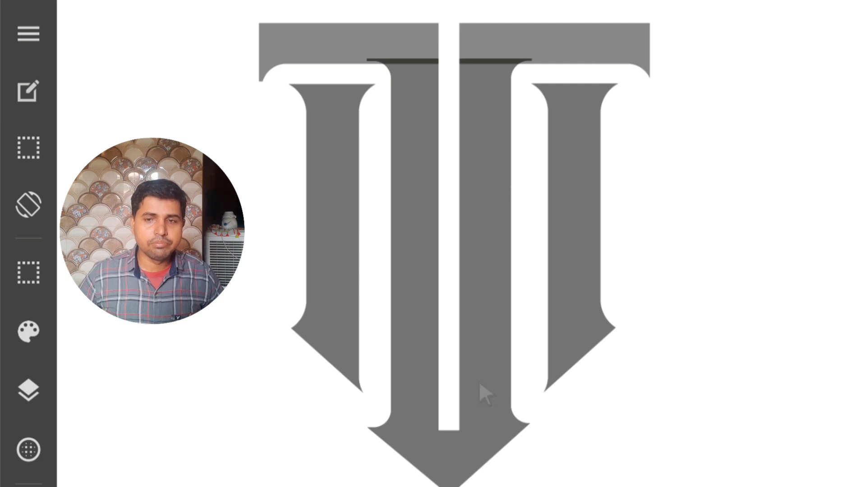
Switch to the Fill Shape tool and add an empty color layer, Layer5, above Layer4
left_click(29, 273)
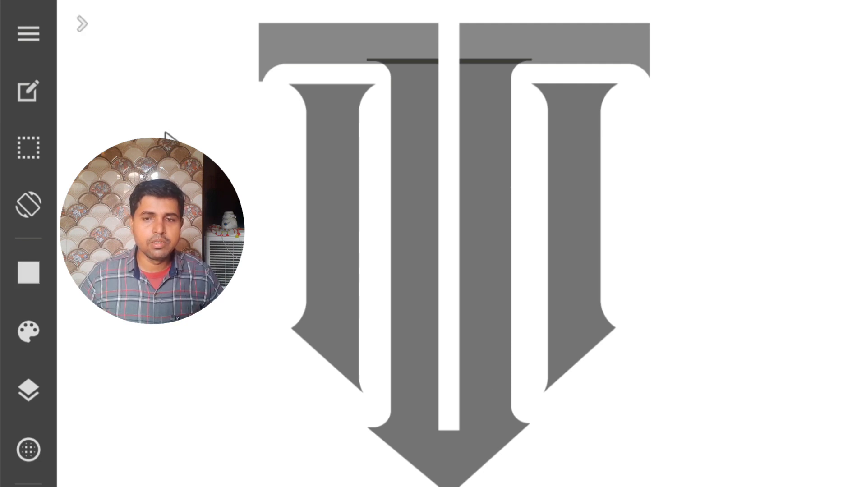
left_click(28, 391)
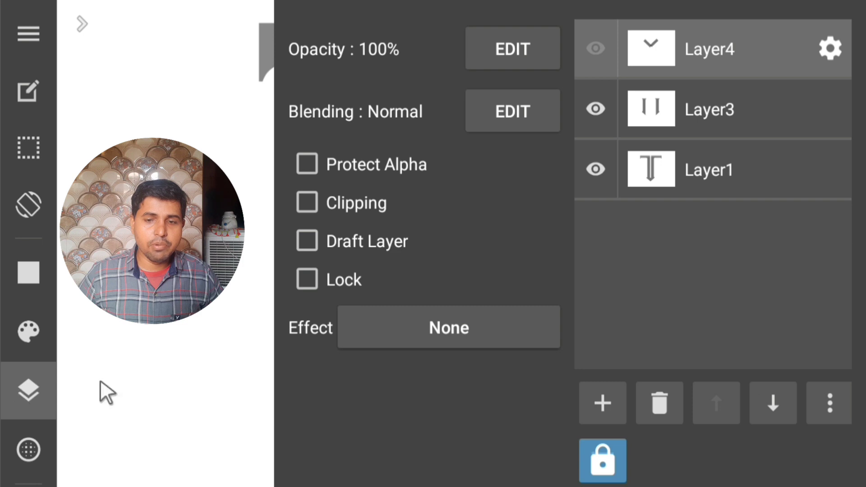
left_click(602, 403)
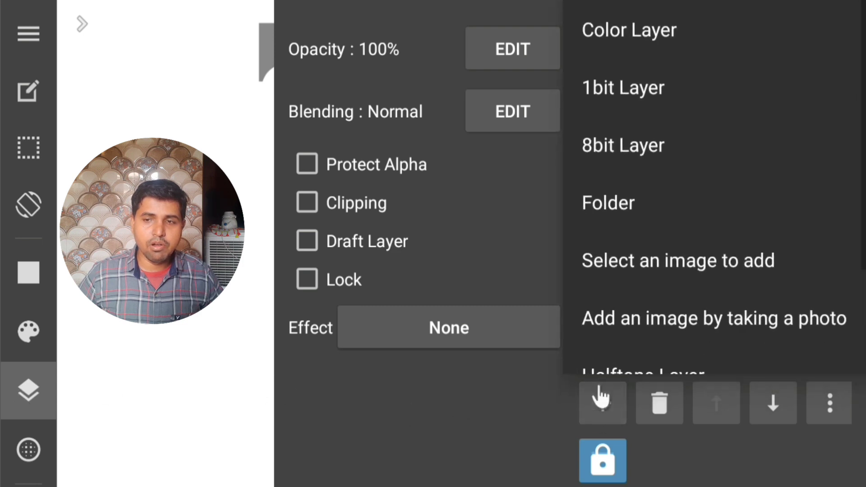
left_click(625, 31)
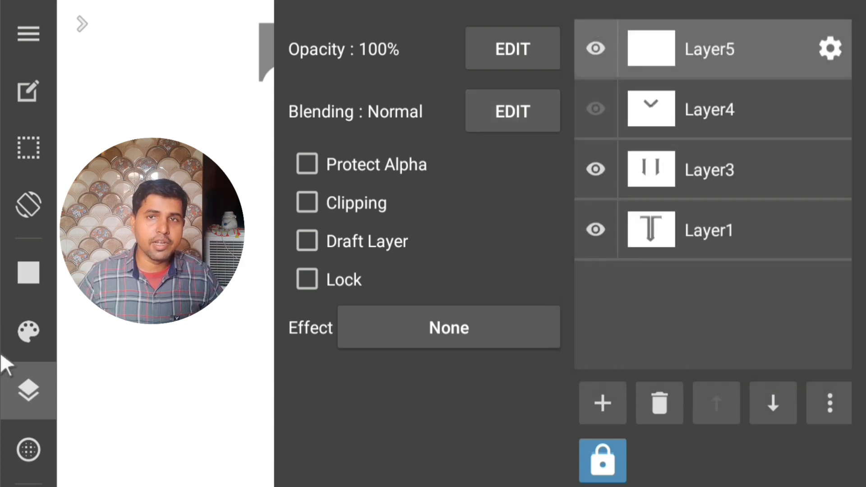
left_click(20, 392)
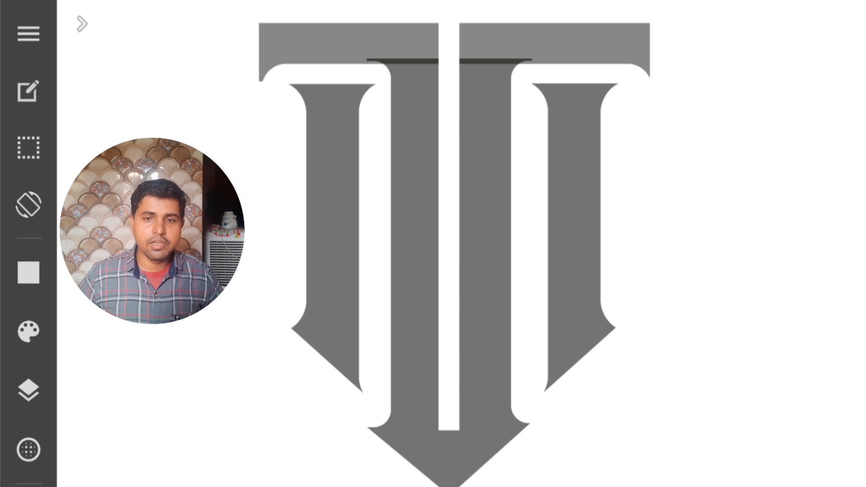
Draw a dark filled bar, then move and rotate it diagonally across the T's left stroke and stem
left_click_drag(170, 123, 198, 134)
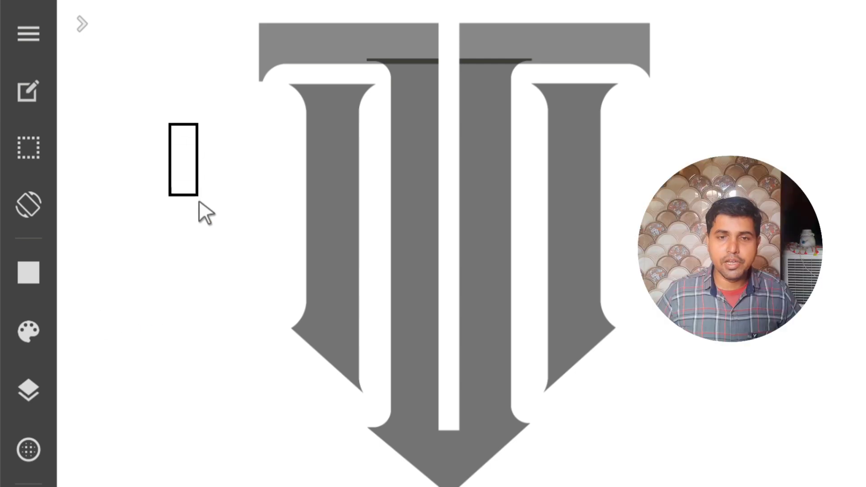
left_click_drag(199, 202, 217, 305)
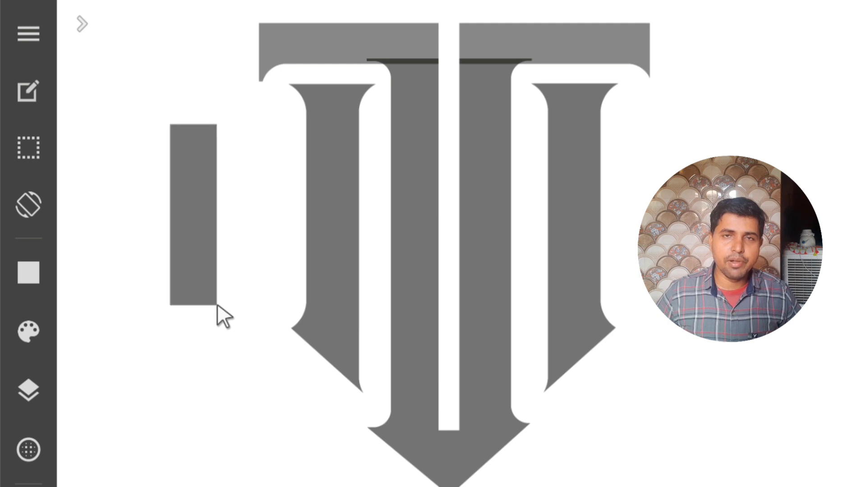
left_click(27, 156)
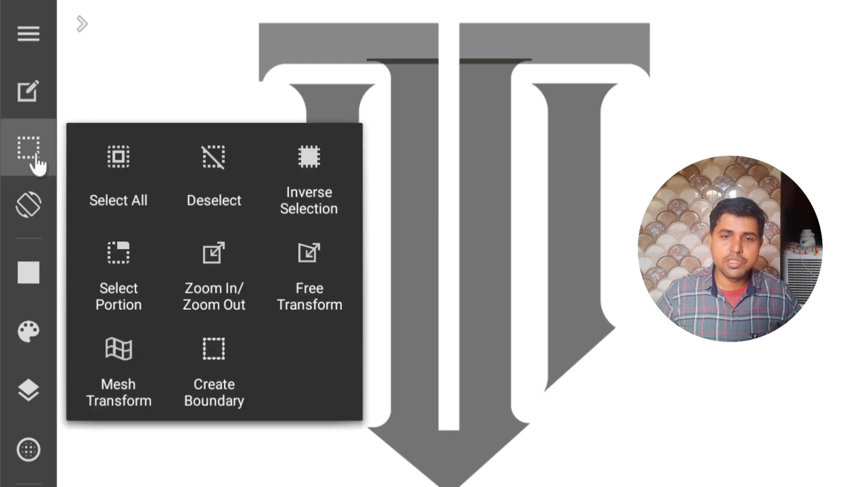
left_click(210, 247)
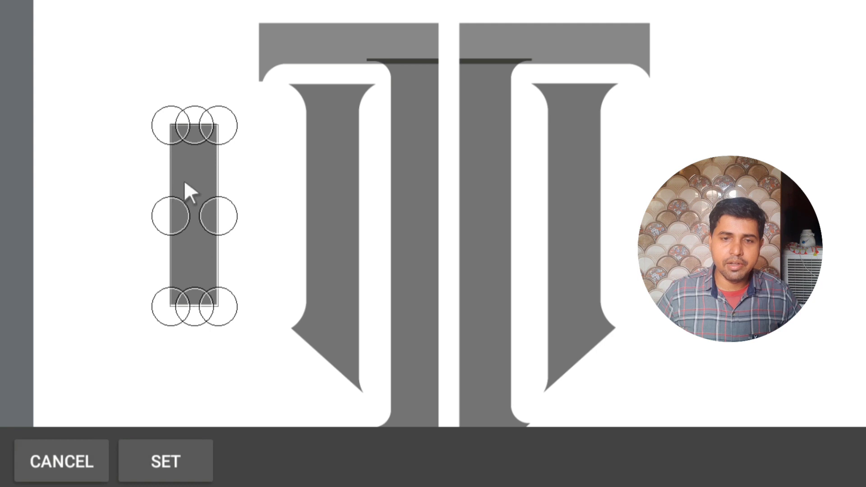
left_click_drag(189, 181, 398, 160)
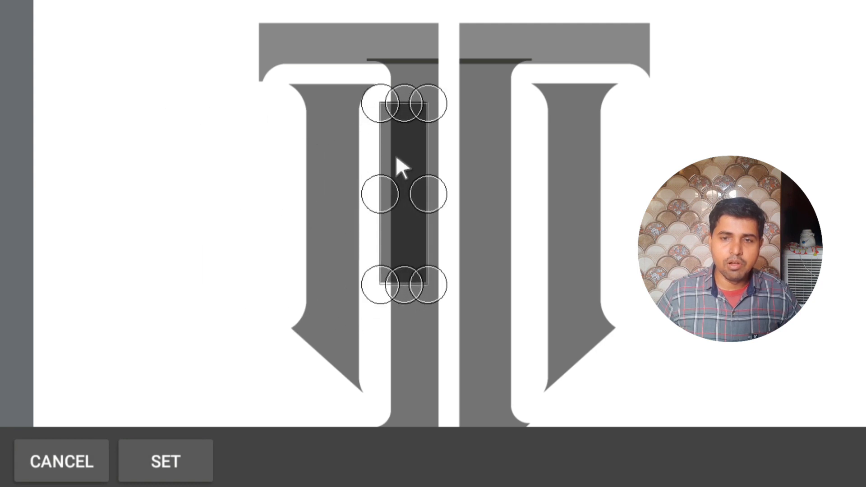
mouse_move(343, 305)
left_mouse_down()
mouse_move(417, 319)
mouse_move(437, 297)
left_mouse_up()
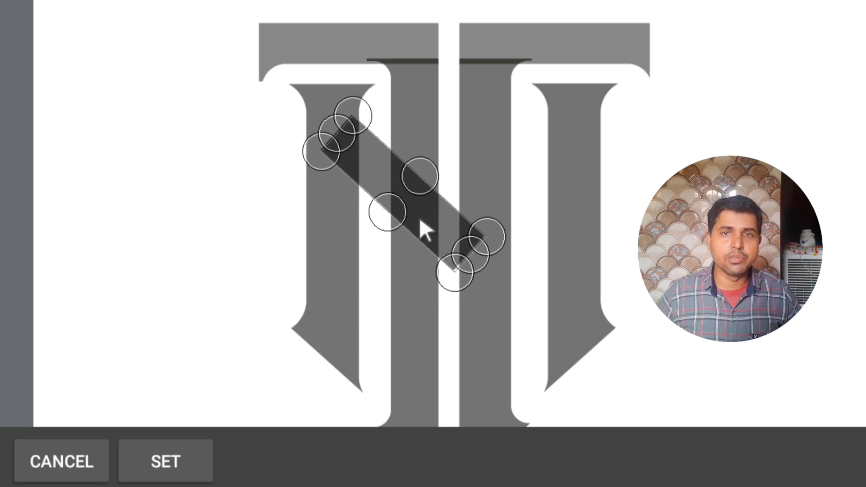
left_click_drag(420, 219, 419, 207)
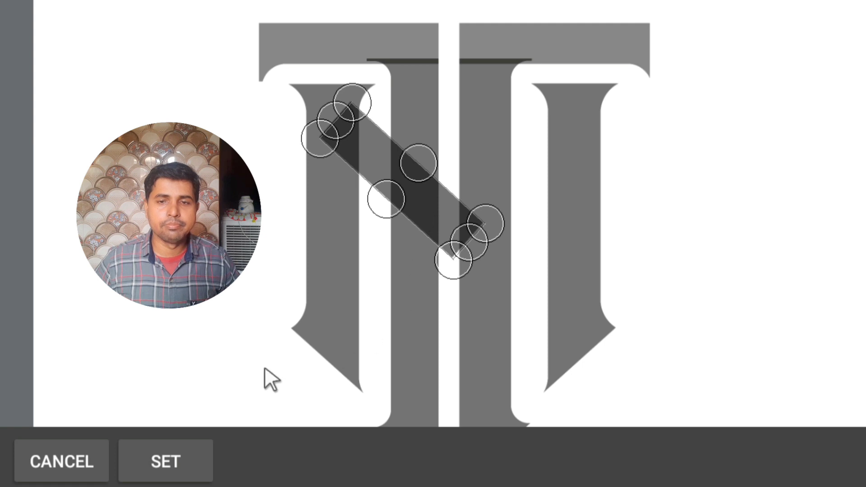
left_click(160, 465)
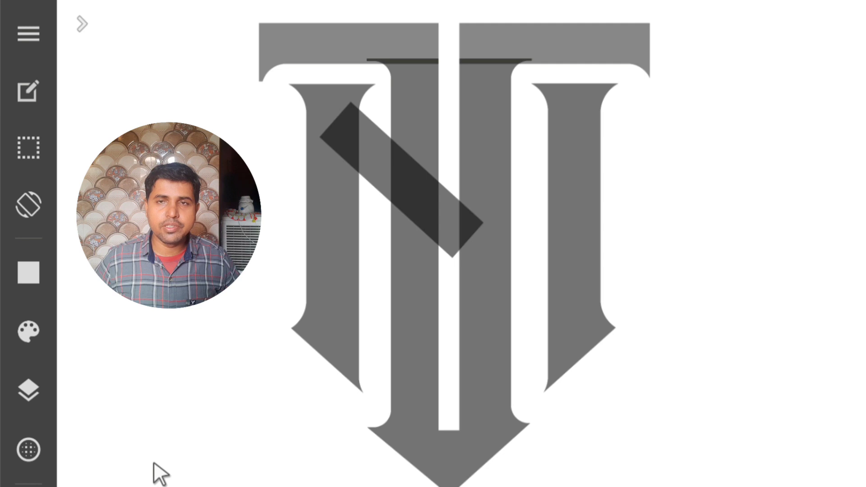
Duplicate the diagonal bar's Layer5 and flip the copy vertically
left_click(29, 389)
left_click(830, 403)
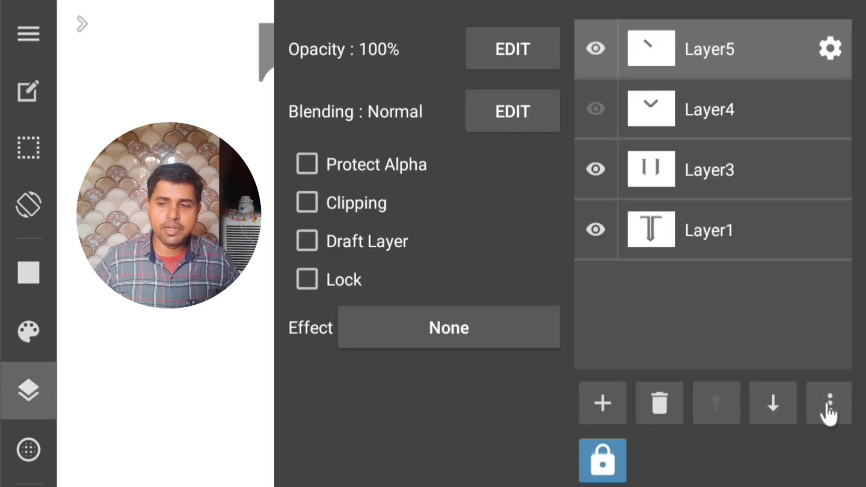
left_click(756, 200)
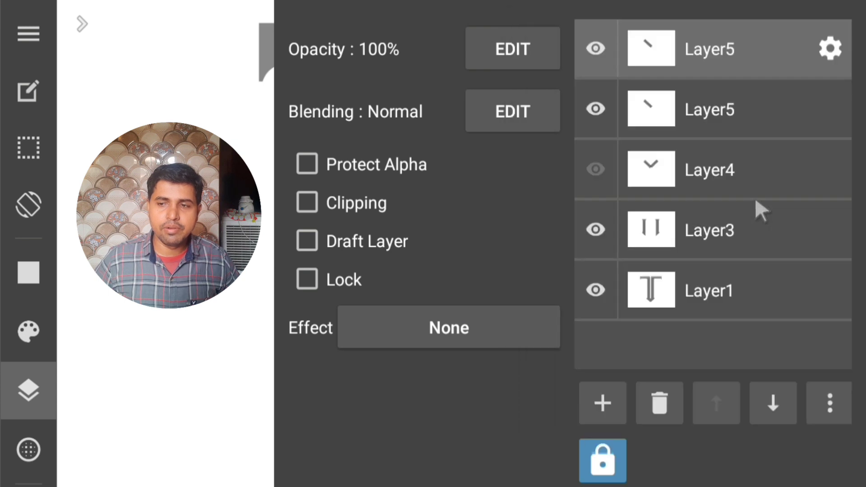
left_click(830, 403)
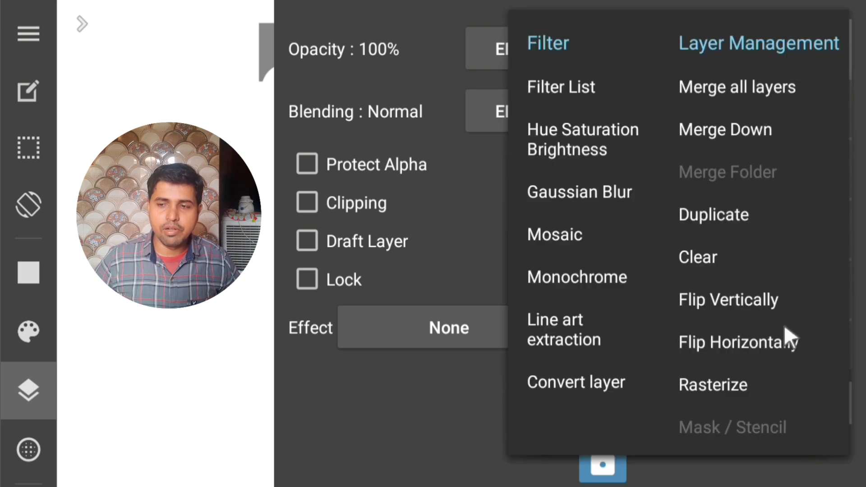
left_click(780, 298)
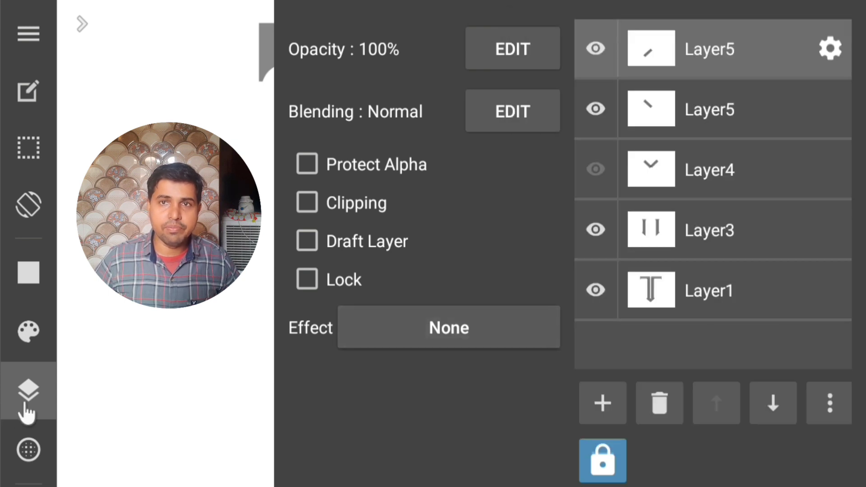
left_click(38, 397)
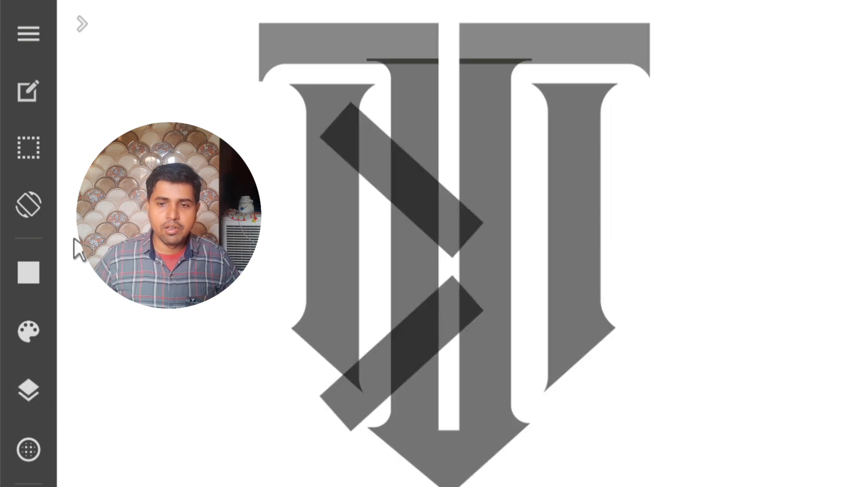
Move the flipped bar up and right so the two bars meet in a V
left_click(36, 276)
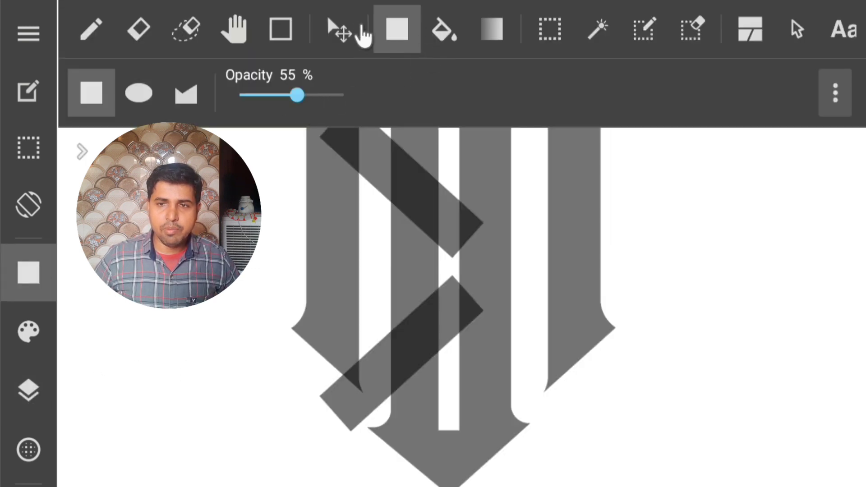
left_click(339, 31)
left_click(27, 273)
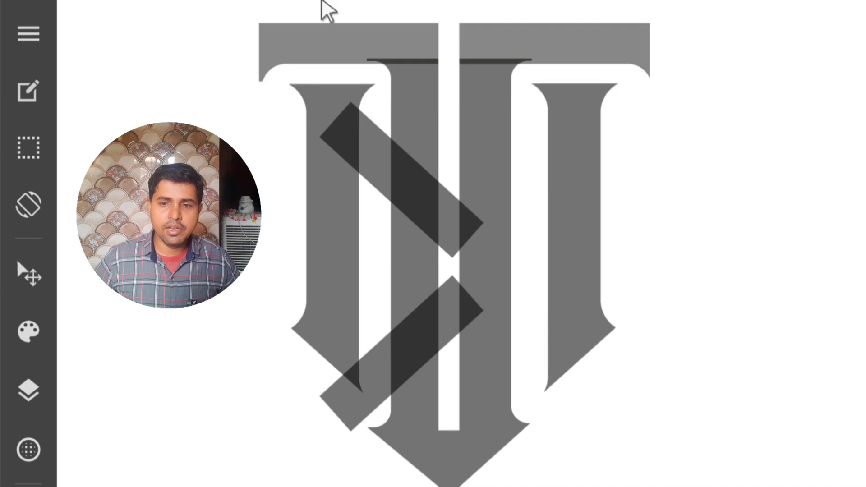
mouse_move(397, 364)
left_mouse_down()
mouse_move(516, 163)
mouse_move(515, 176)
mouse_move(509, 168)
mouse_move(515, 189)
mouse_move(507, 167)
left_mouse_up()
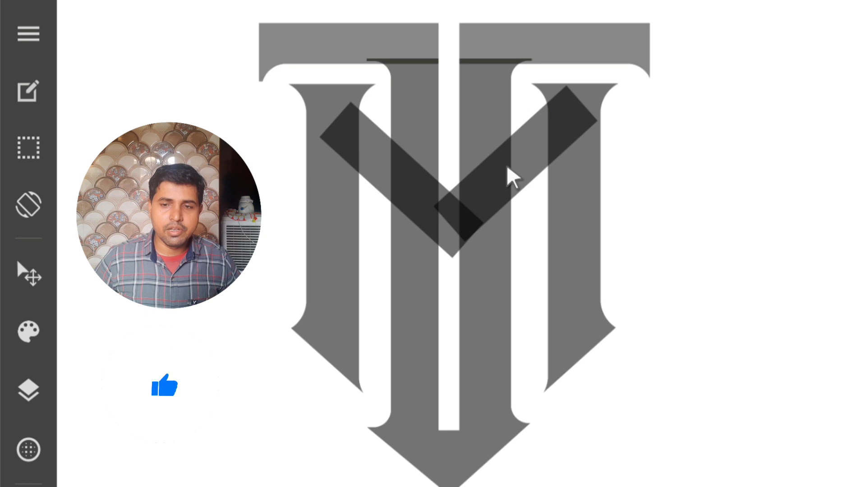
Select the filled-rectangle tool, raise its opacity from 55% to 100%, and show the layer list
left_click(28, 273)
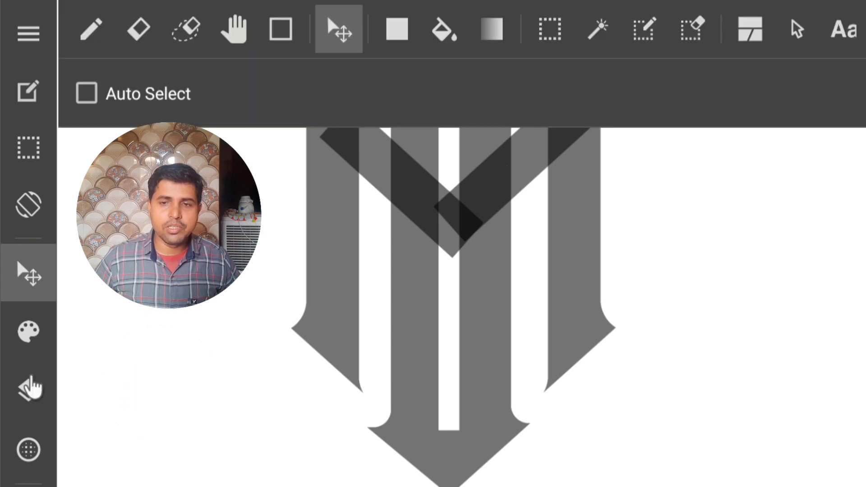
left_click(92, 31)
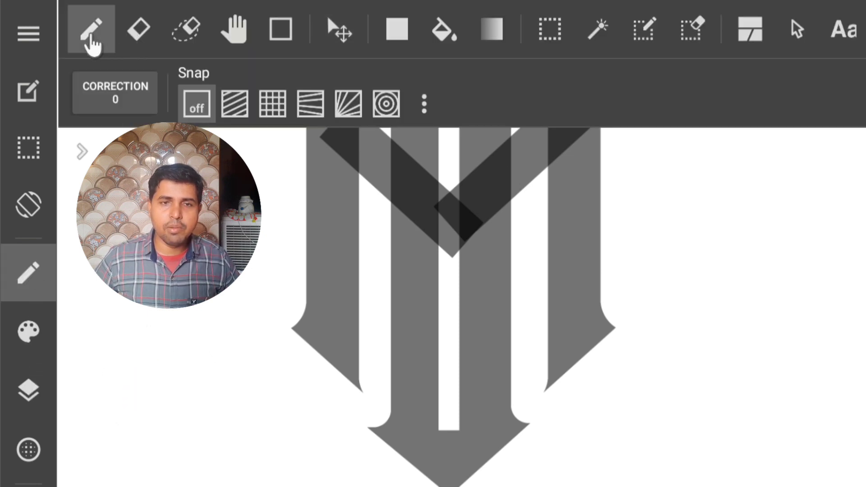
left_click(31, 273)
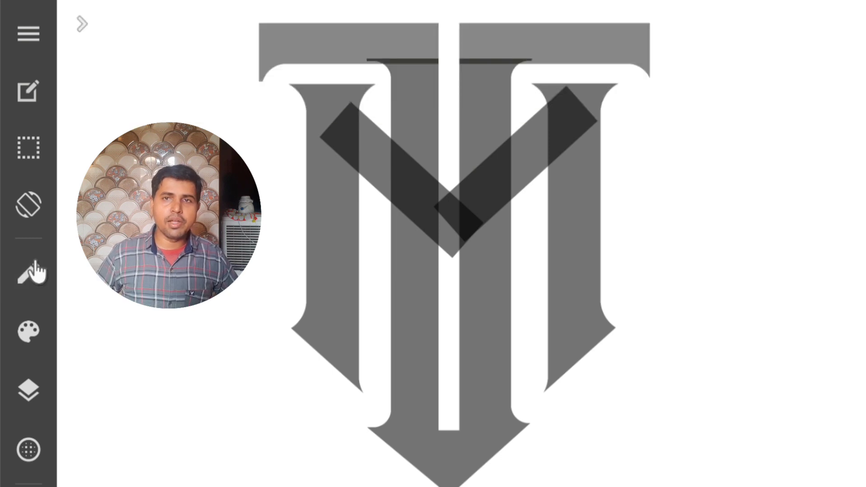
left_click(396, 31)
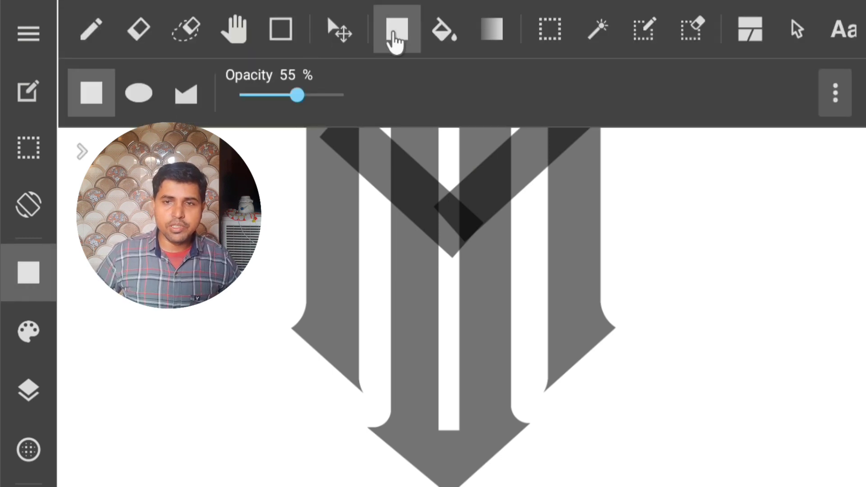
left_click_drag(297, 95, 359, 103)
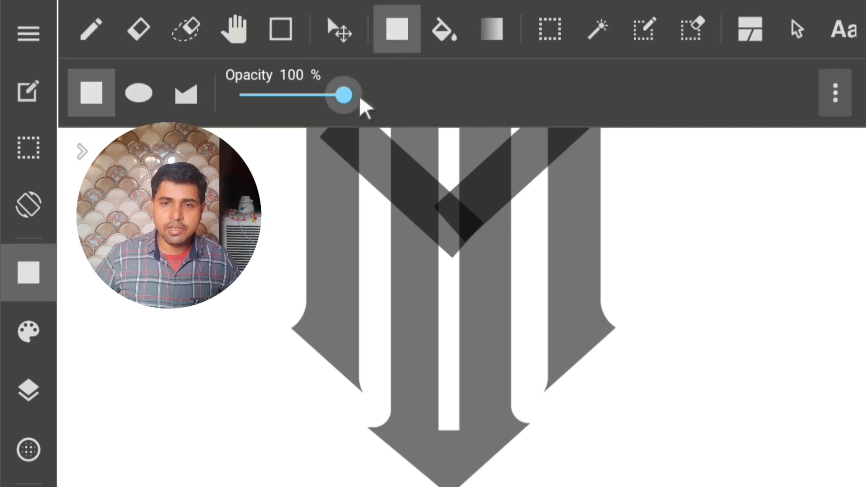
left_click(25, 397)
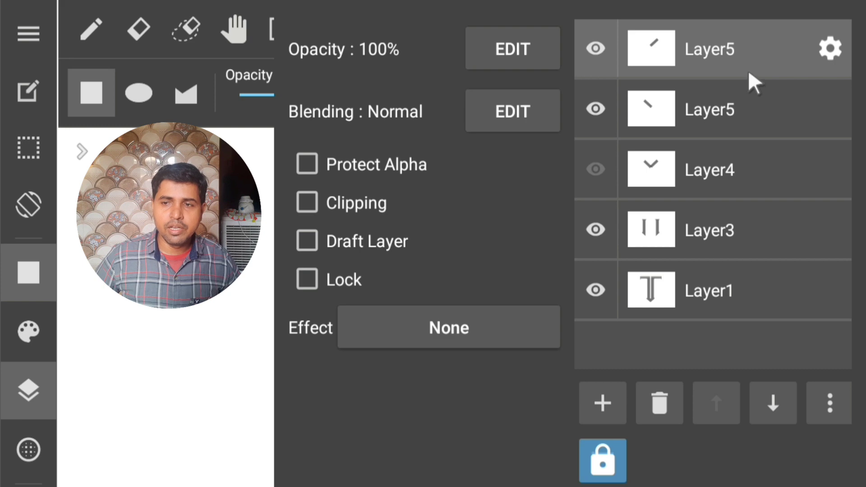
Delete Layer4 from the layer stack
left_click(731, 172)
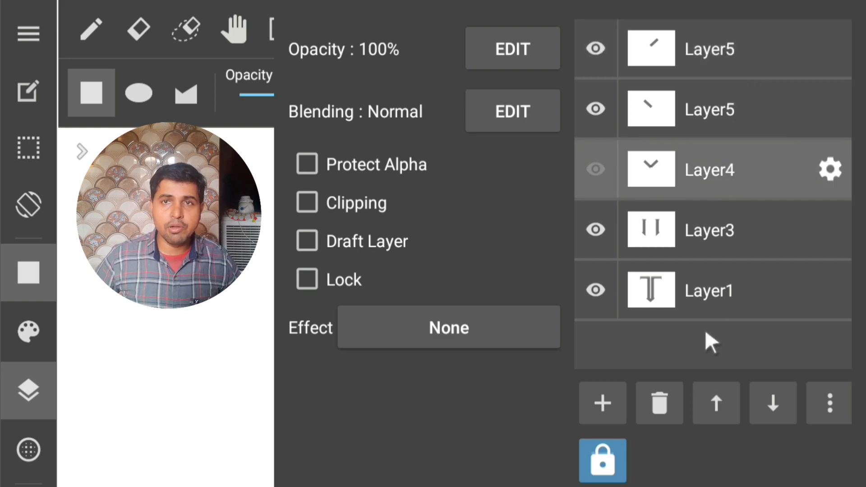
left_click(660, 402)
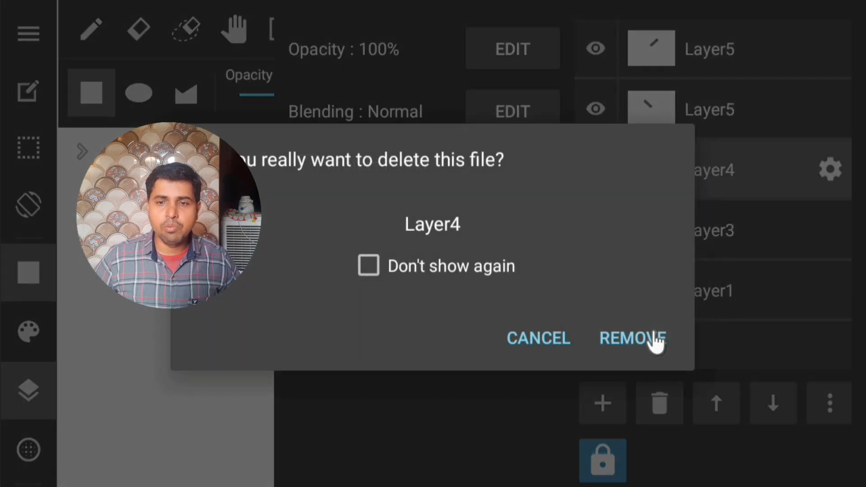
left_click(656, 343)
Merge the two Layer5s and Layer3 down three times into Layer1, then hide the panels
left_click(740, 55)
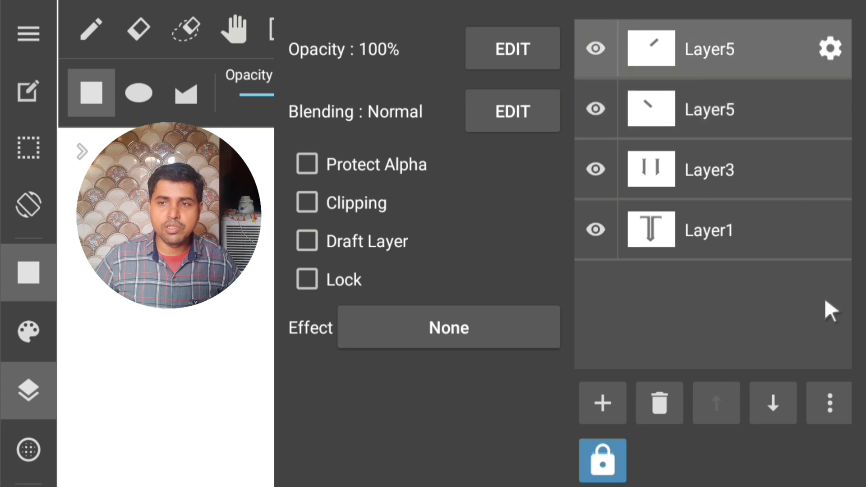
left_click(830, 402)
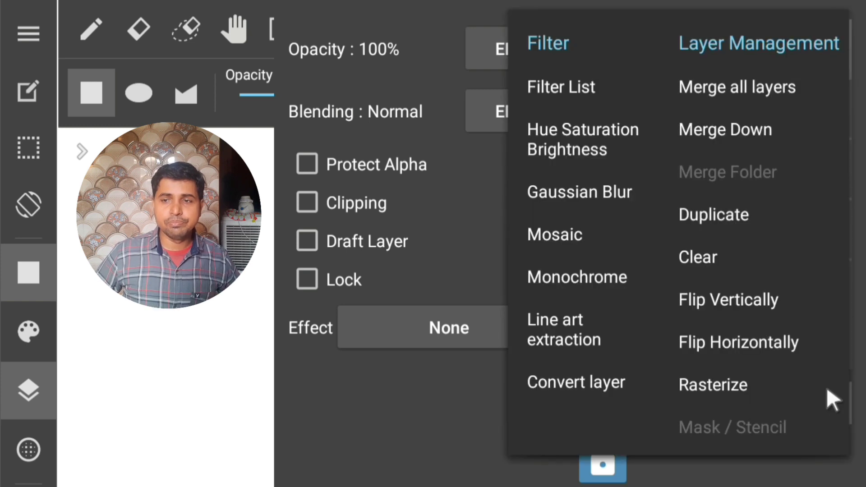
left_click(770, 135)
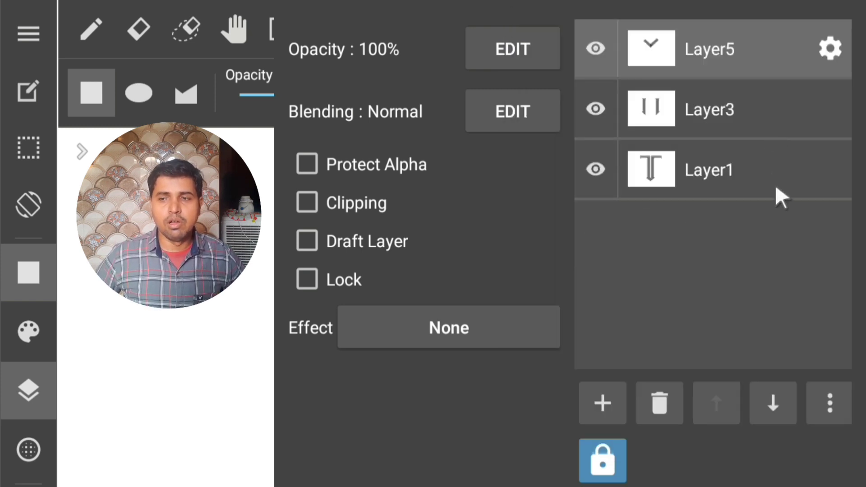
left_click(832, 403)
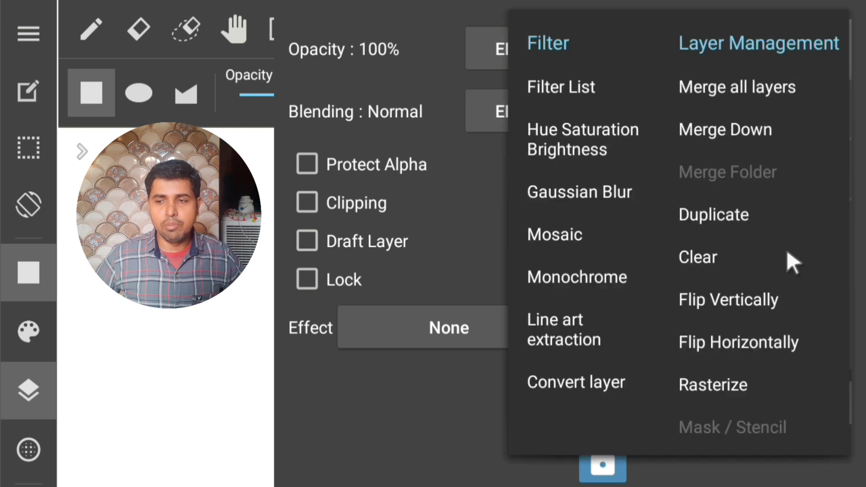
left_click(761, 132)
left_click(832, 401)
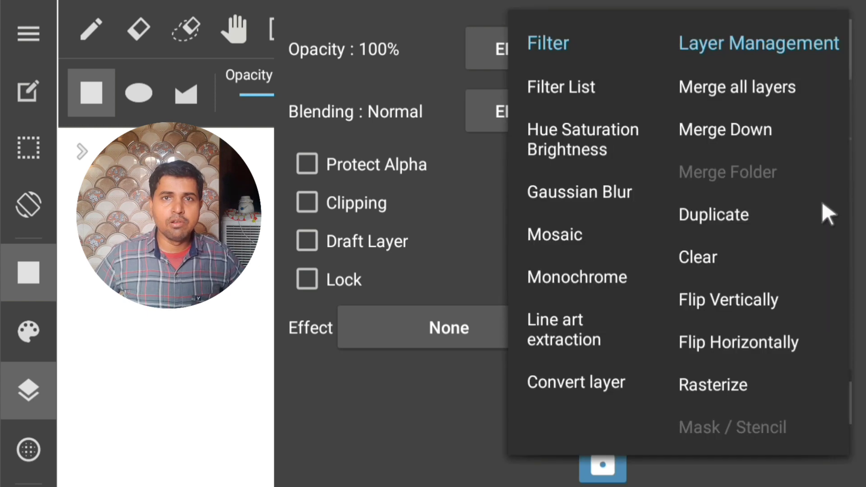
left_click(787, 143)
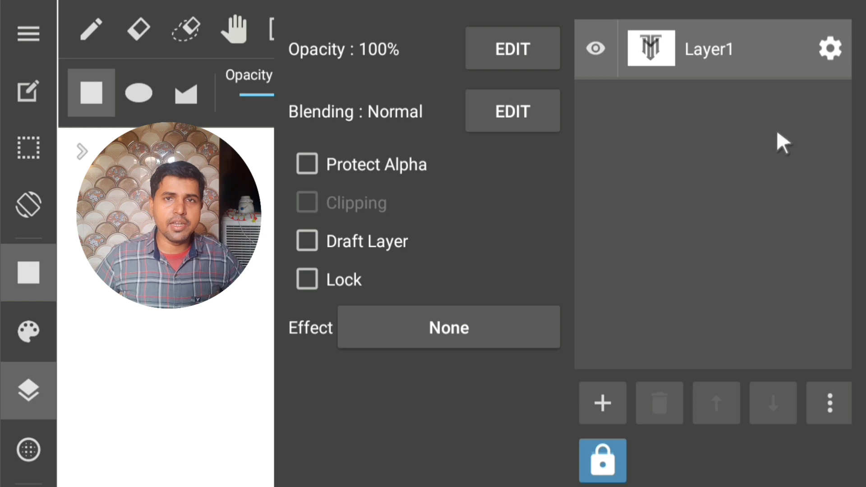
left_click(28, 403)
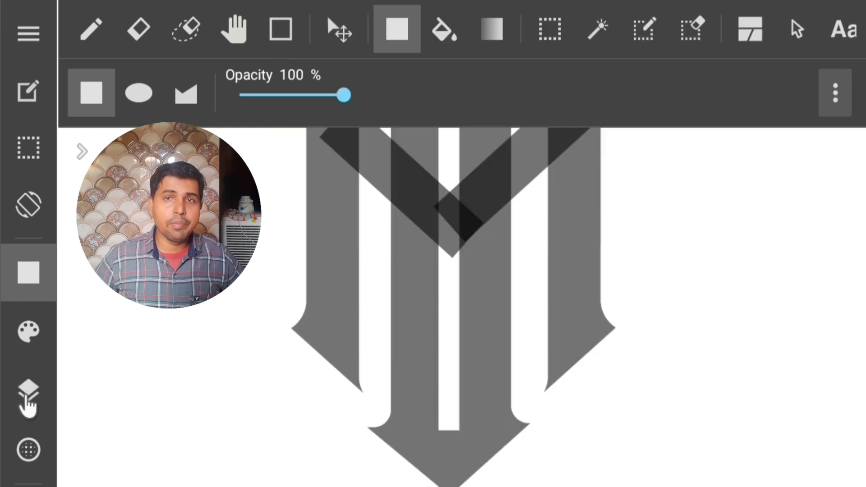
left_click(41, 262)
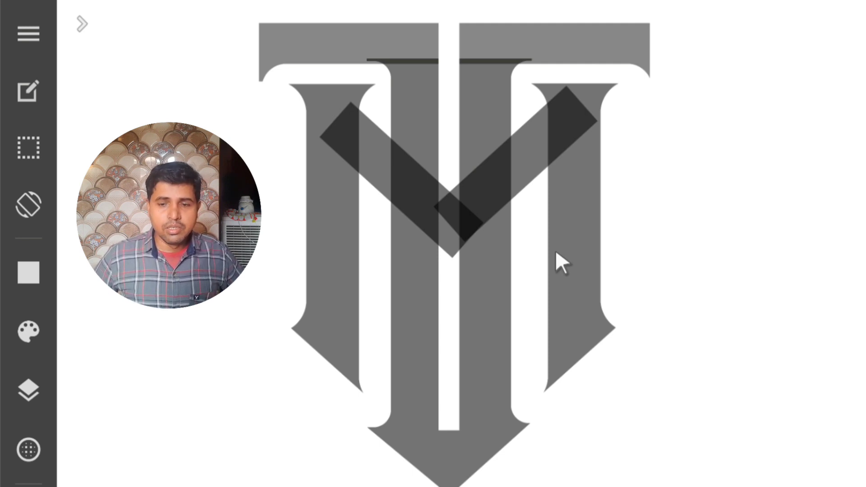
Zoom into the T's pointed bottom end and tilt the view slightly
scroll(555, 250, "up", 5)
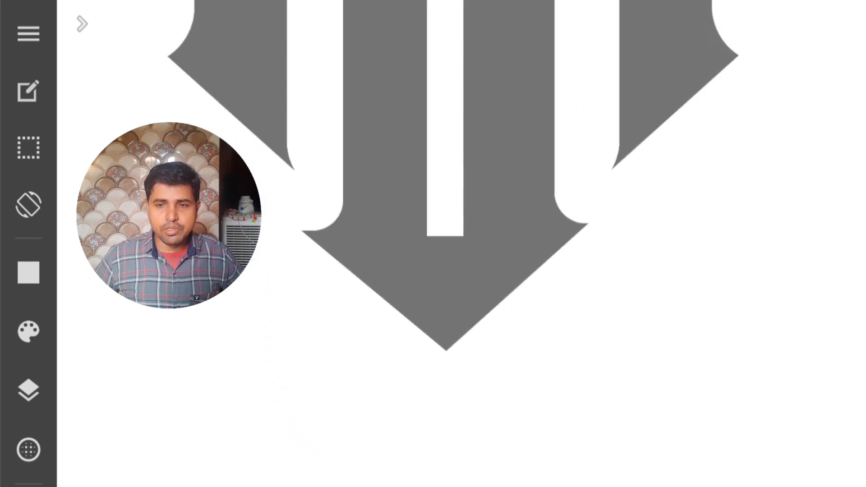
scroll(451, 284, "up", 2)
scroll(460, 270, "up", 2)
scroll(464, 271, "up", 1)
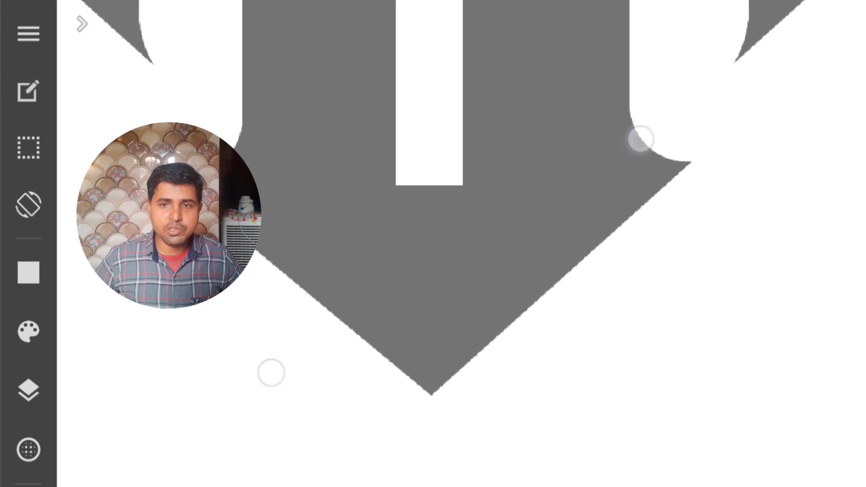
left_click_drag(638, 139, 646, 141)
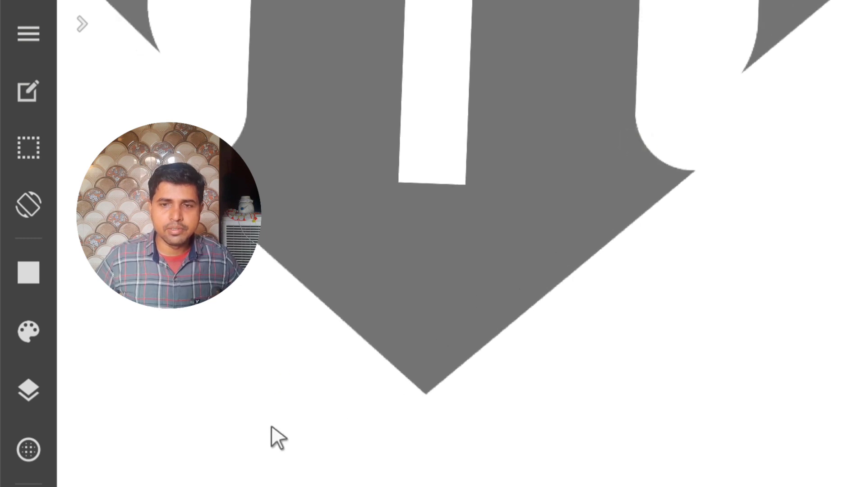
Add a new colour layer, Layer2, and draw a tall solid black rectangle on it
left_click(28, 397)
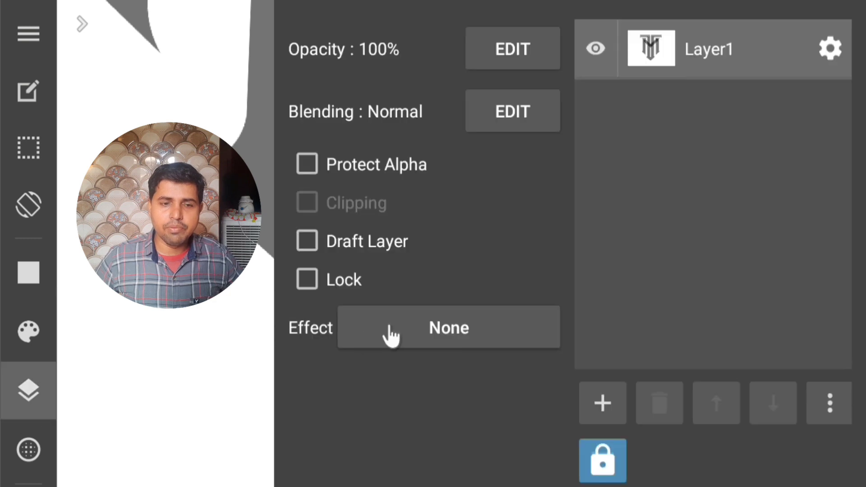
left_click(603, 401)
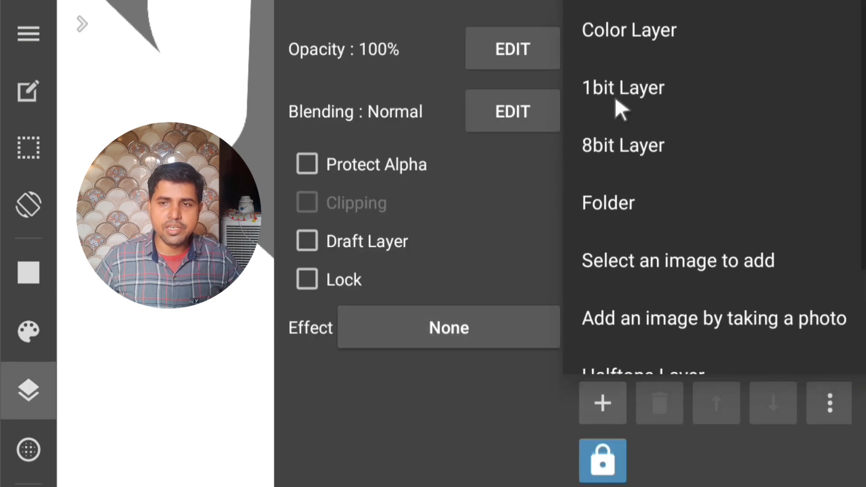
left_click(624, 20)
left_click(22, 390)
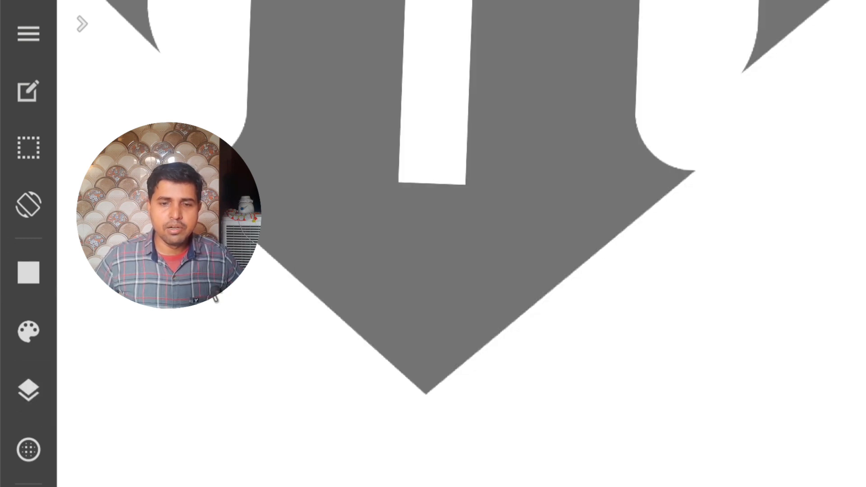
mouse_move(154, 256)
left_mouse_down()
mouse_move(215, 308)
mouse_move(220, 357)
mouse_move(210, 412)
left_mouse_up()
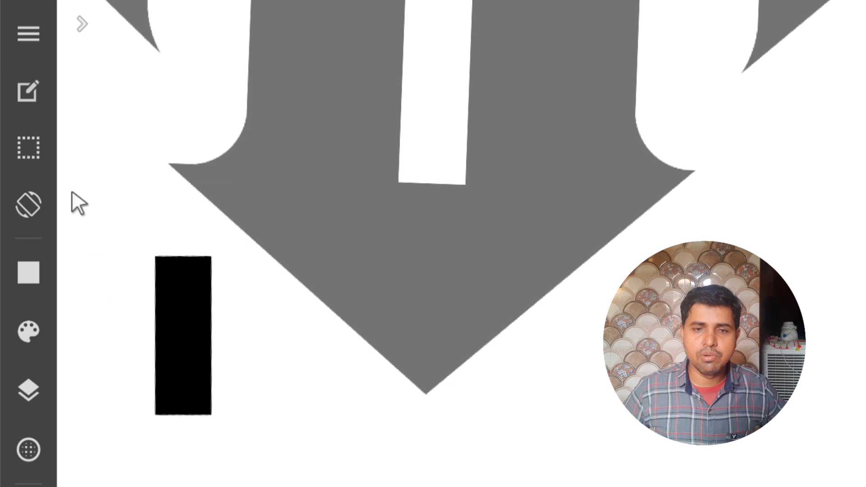
Free-transform the black rectangle into a diagonal bar across the centre stem
left_click(28, 149)
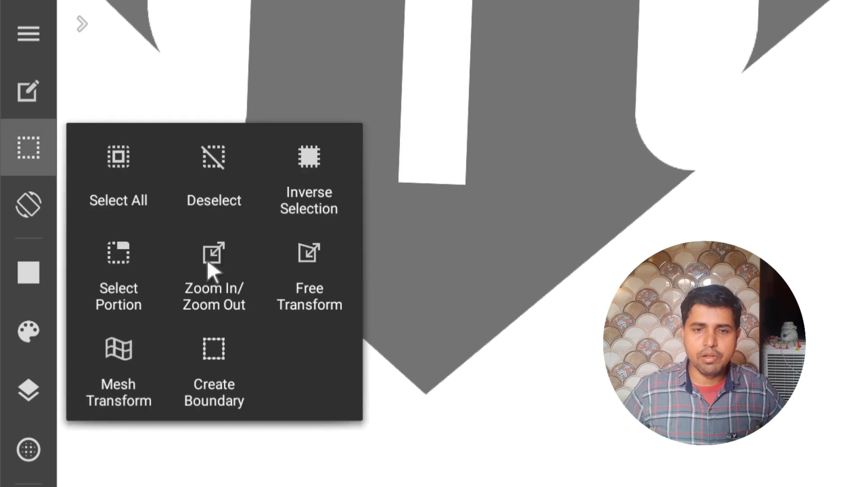
left_click(207, 261)
mouse_move(175, 302)
left_mouse_down()
mouse_move(415, 226)
mouse_move(488, 112)
left_mouse_up()
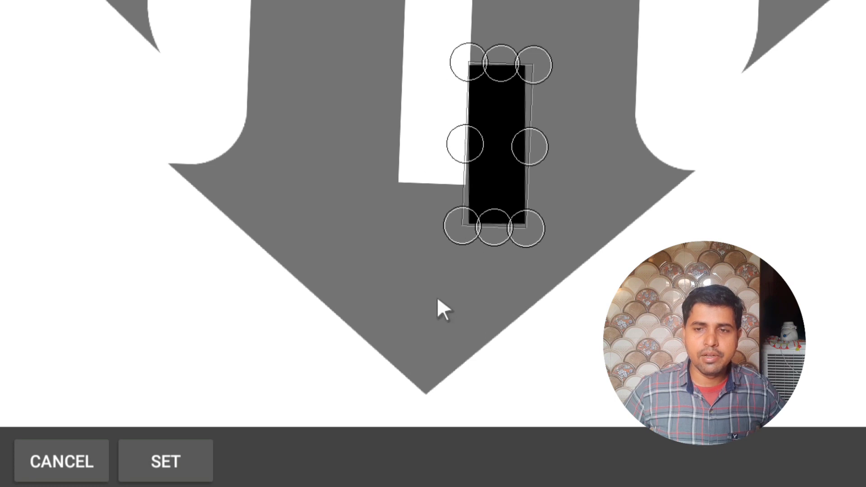
mouse_move(437, 300)
left_mouse_down()
mouse_move(377, 290)
mouse_move(353, 251)
left_mouse_up()
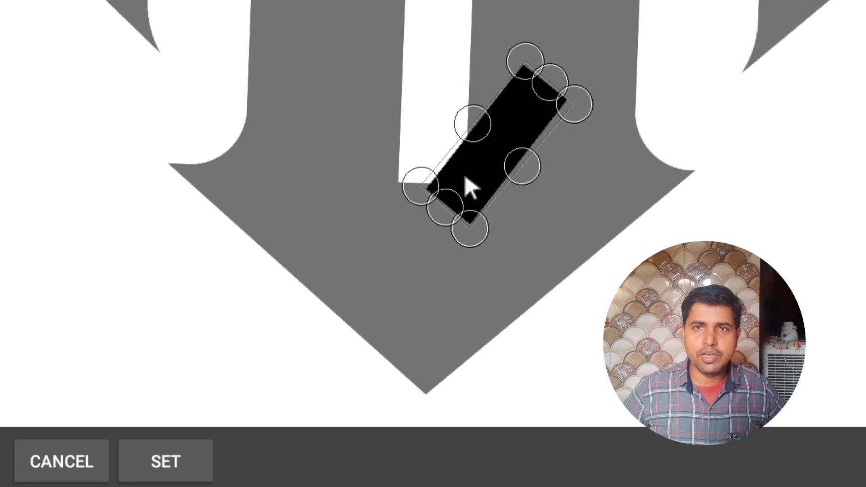
left_click_drag(471, 170, 463, 186)
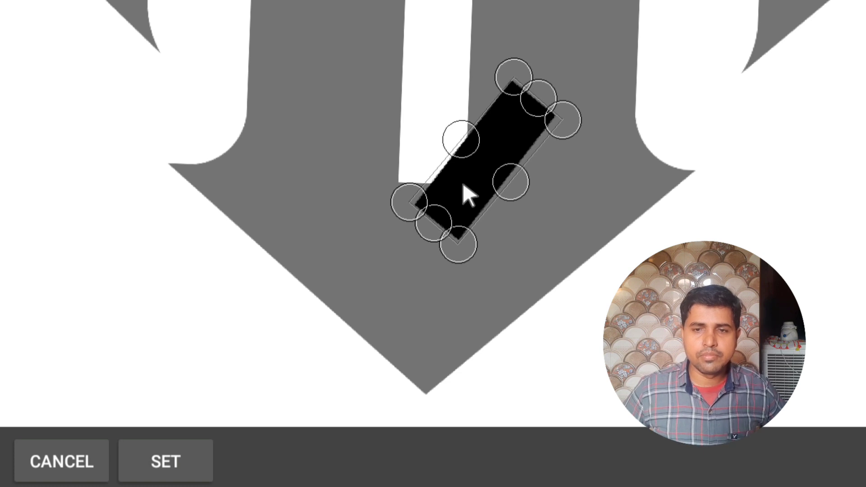
left_click(142, 467)
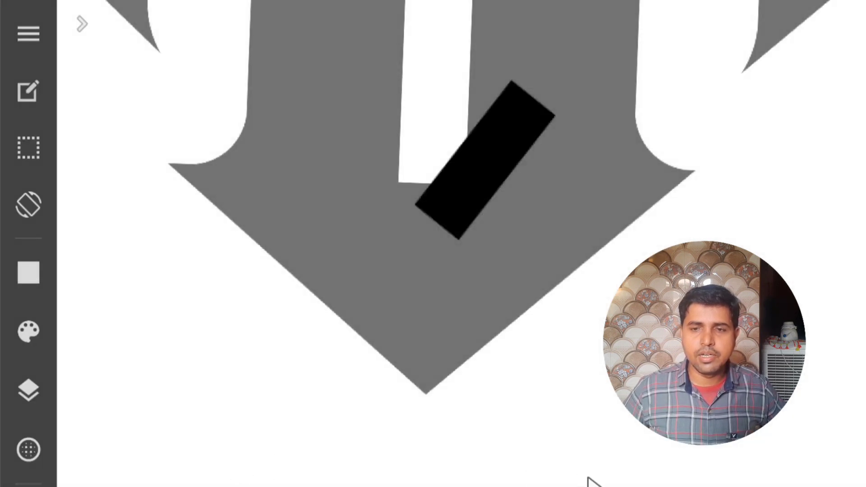
Duplicate the black bar layer and place the copy to form a V at the bottom point
left_click(28, 390)
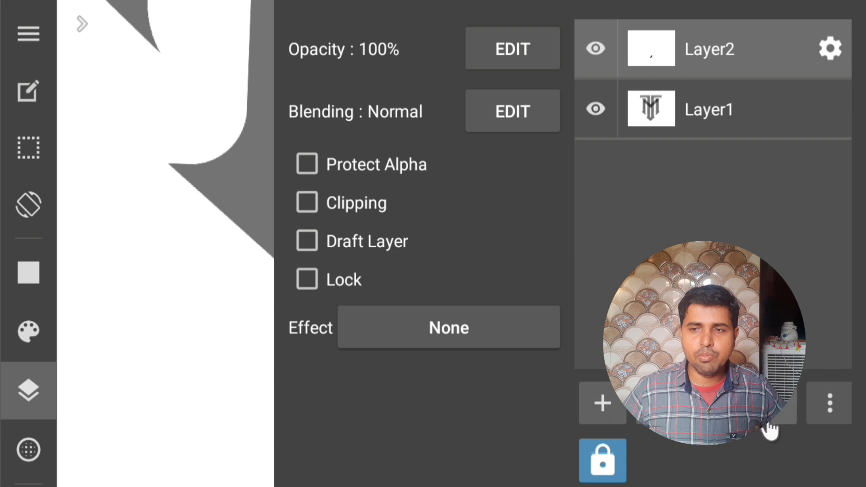
left_click(829, 403)
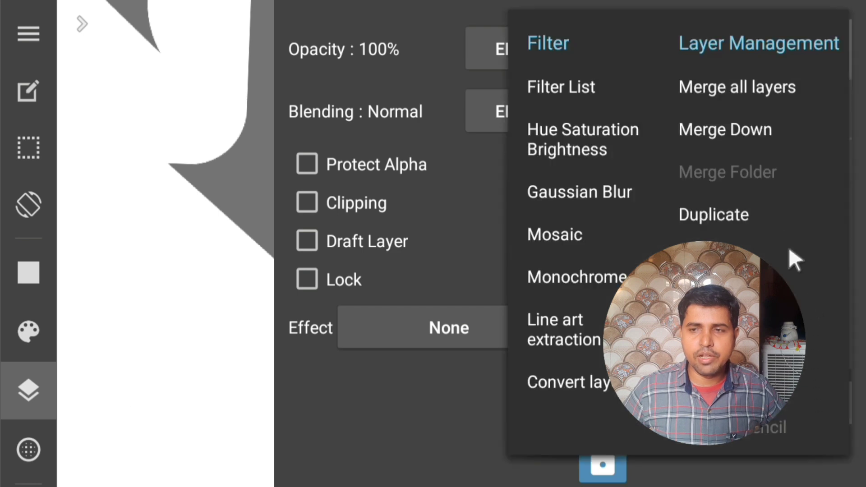
left_click(767, 210)
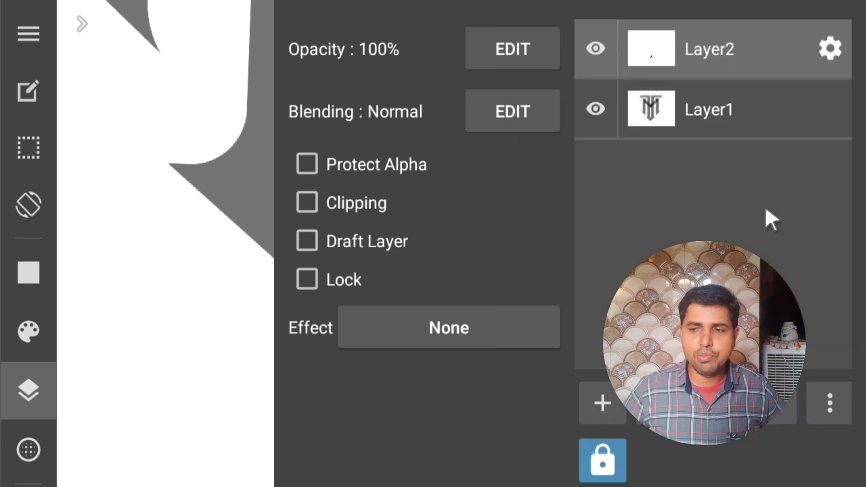
left_click(830, 402)
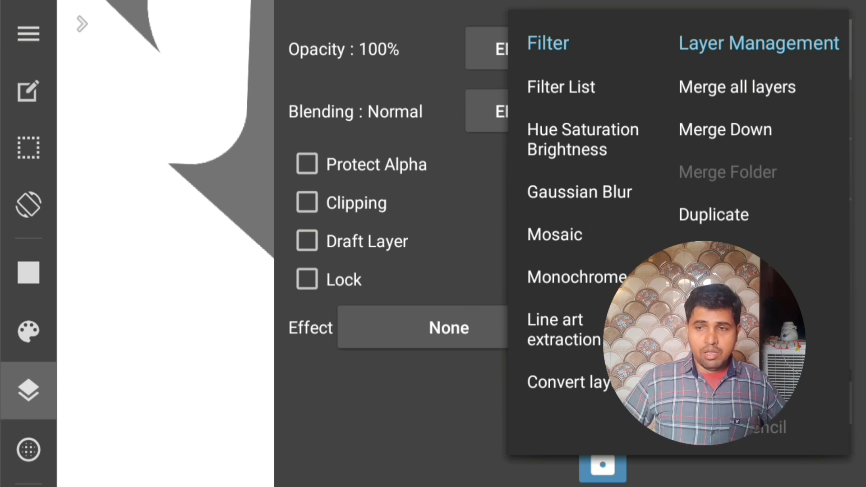
key("Escape")
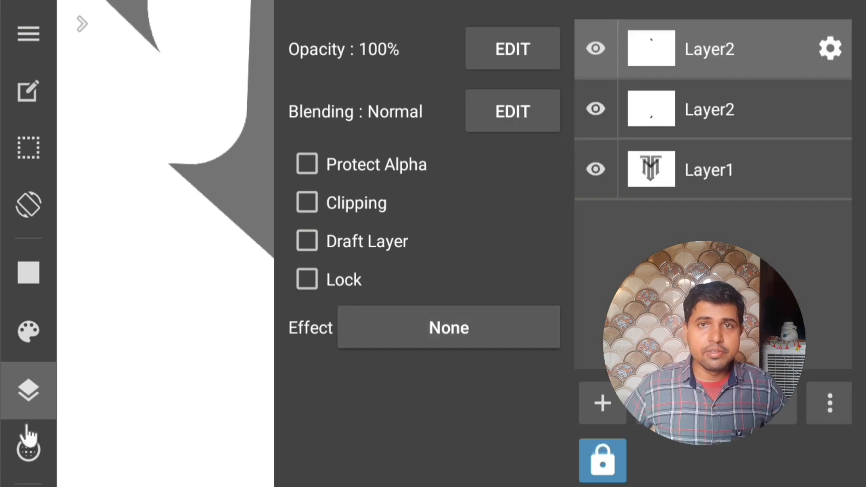
left_click(29, 393)
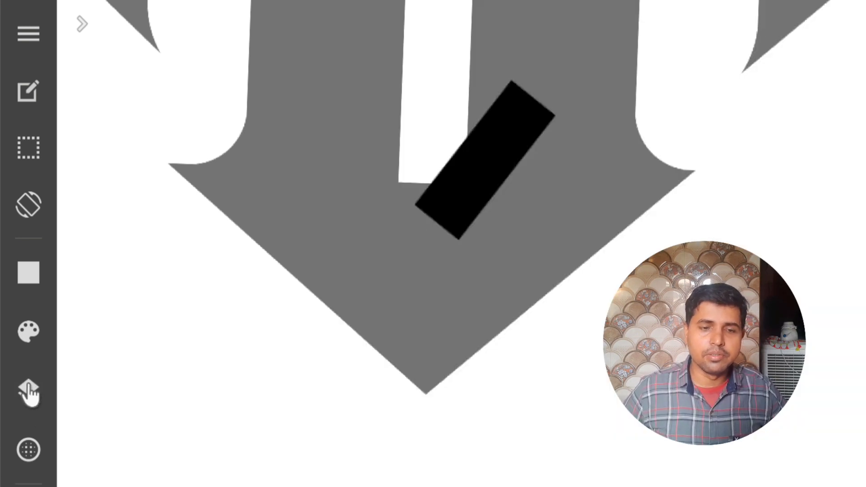
mouse_move(363, 336)
left_mouse_down()
mouse_move(363, 426)
mouse_move(315, 441)
mouse_move(385, 412)
mouse_move(388, 390)
left_mouse_up()
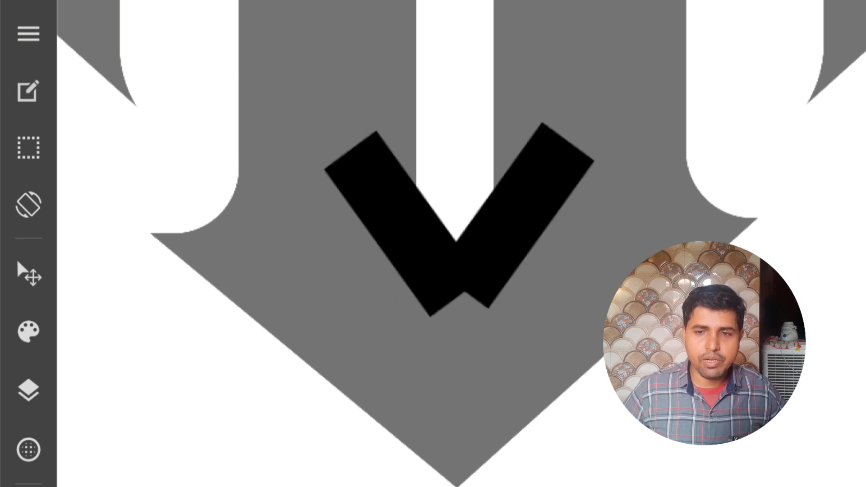
mouse_move(455, 343)
left_mouse_down()
mouse_move(445, 396)
mouse_move(416, 402)
mouse_move(363, 439)
mouse_move(356, 460)
mouse_move(350, 441)
left_mouse_up()
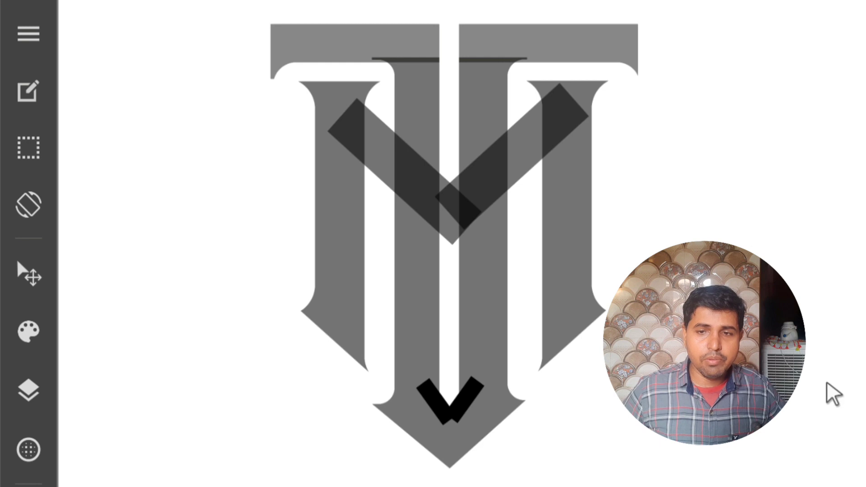
Merge Layer2 down into Layer1
left_click(23, 393)
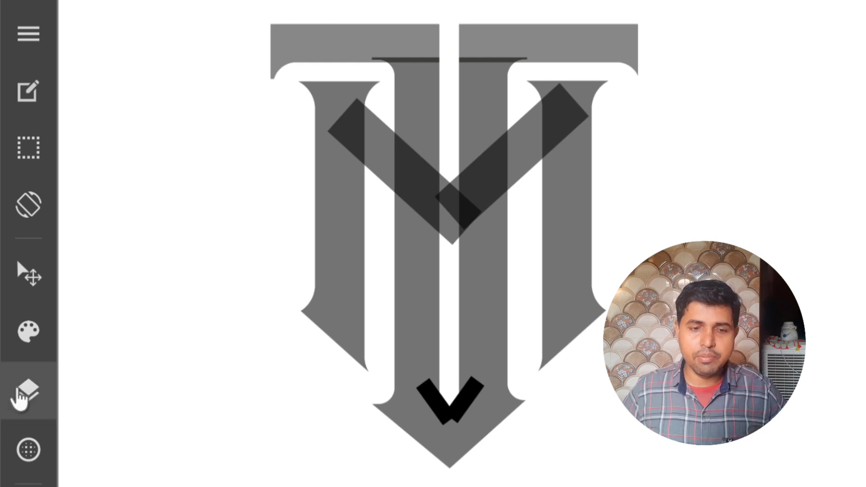
left_click(828, 404)
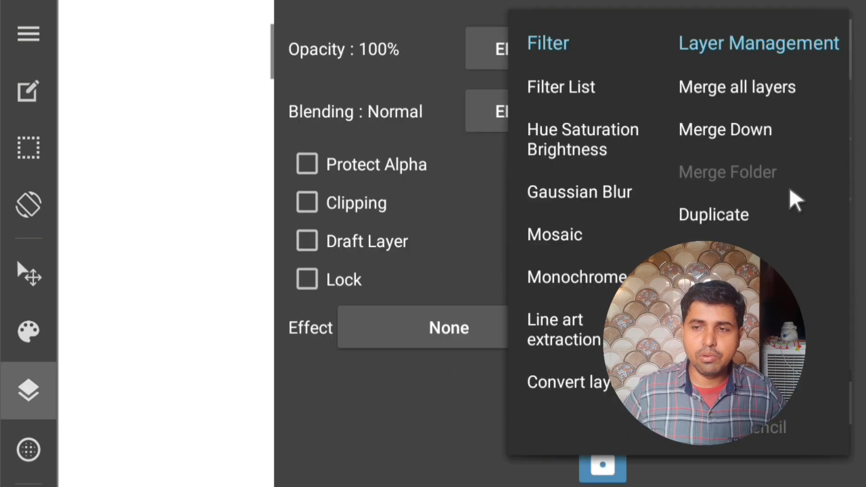
left_click(775, 130)
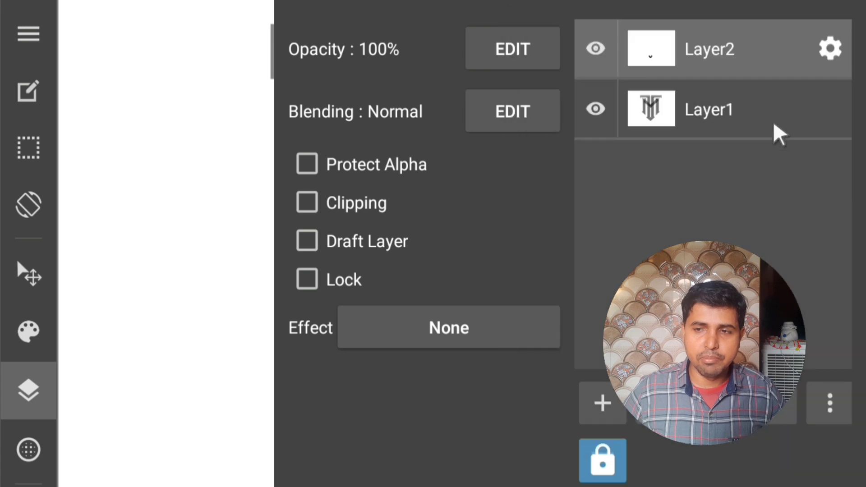
left_click(830, 402)
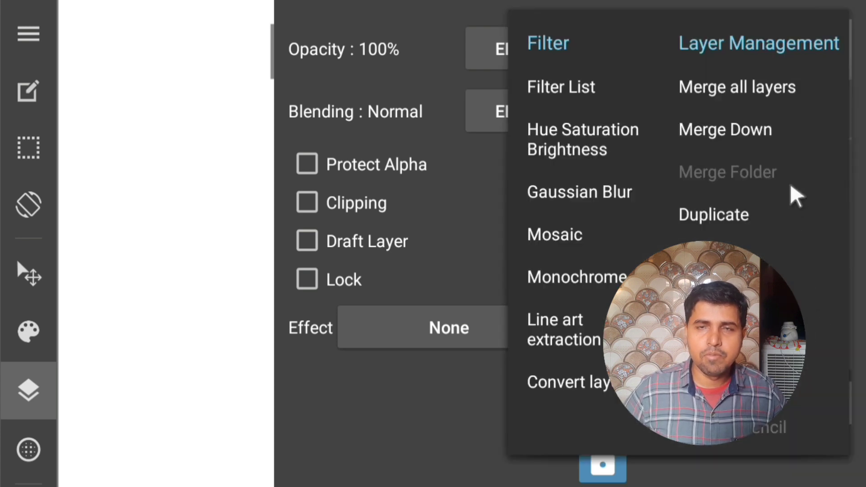
left_click(776, 131)
left_click(28, 392)
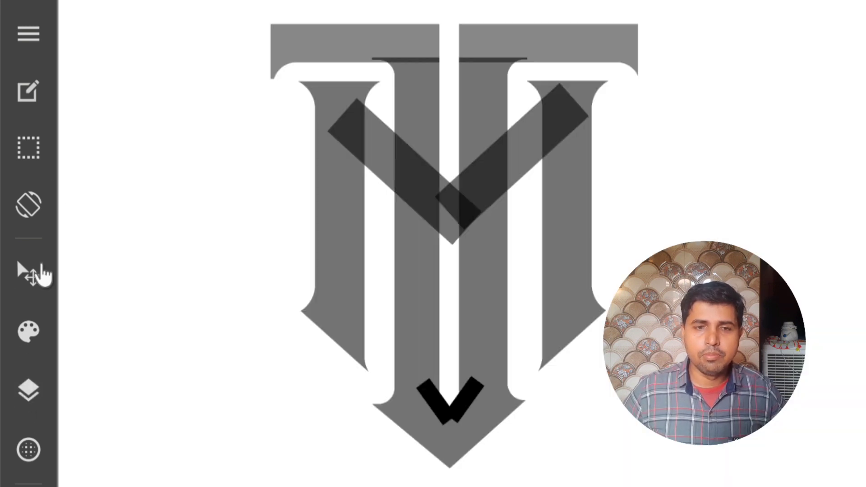
Select the monogram's drawn parts, paint them solid black with the pen, and deselect
left_click(30, 148)
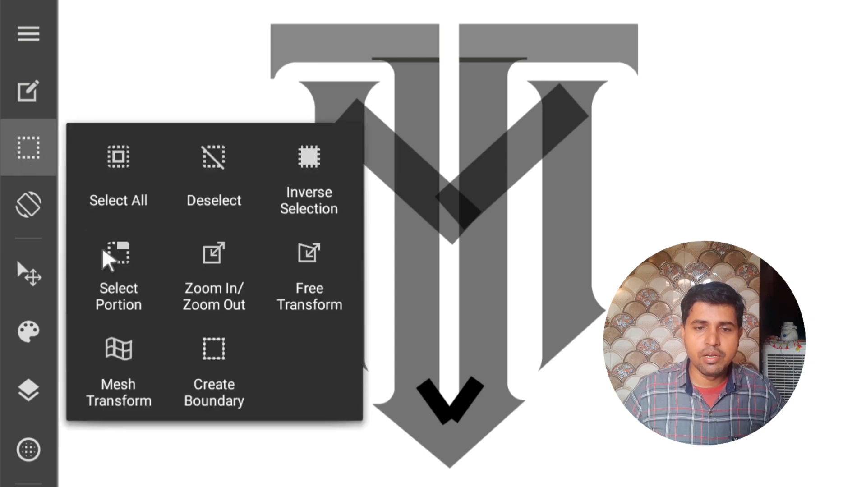
left_click(112, 255)
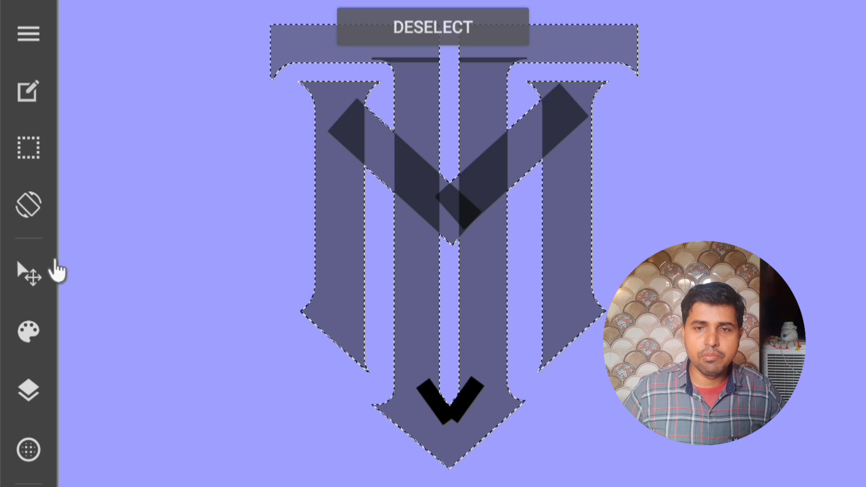
left_click(28, 331)
left_click(687, 34)
mouse_move(585, 319)
left_mouse_down()
mouse_move(314, 314)
mouse_move(430, 416)
mouse_move(542, 64)
mouse_move(293, 49)
left_mouse_up()
left_click(433, 27)
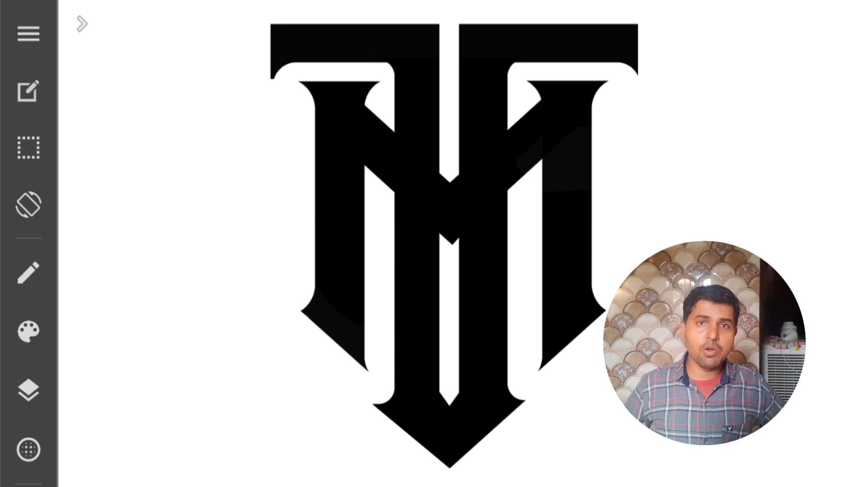
Turn on grid snapping and switch to the eraser
scroll(528, 225, "up", 5)
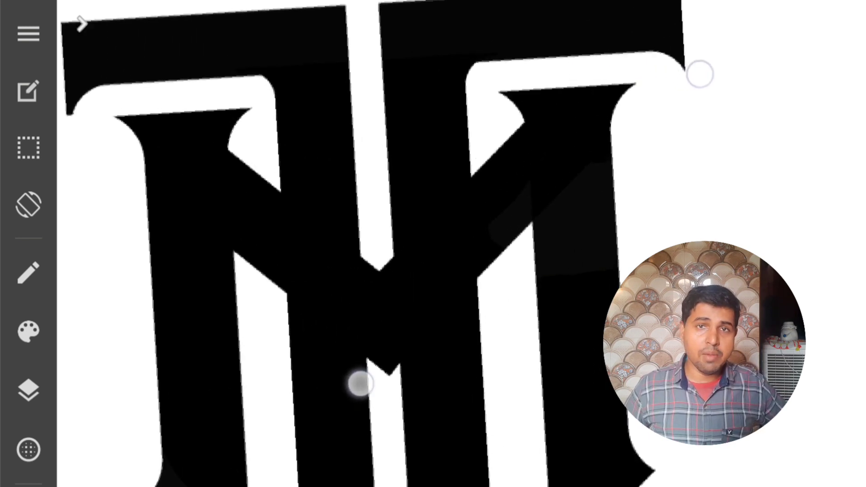
scroll(537, 235, "up", 2)
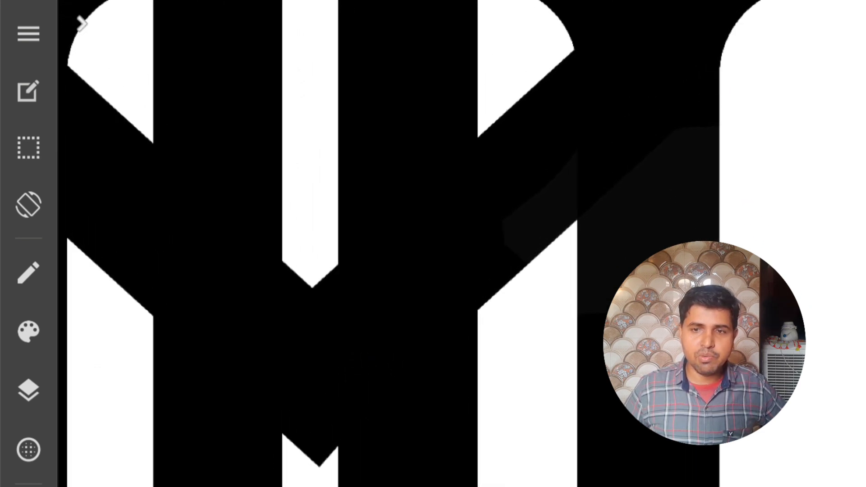
left_click(28, 273)
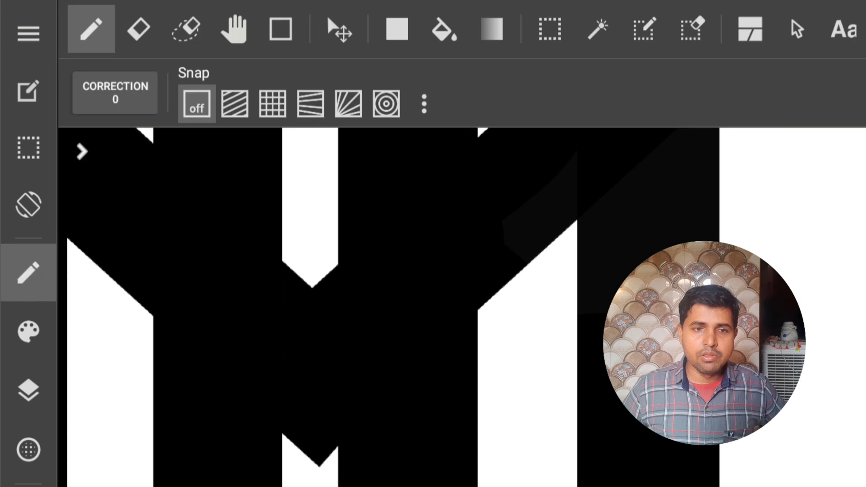
left_click(273, 104)
left_click(28, 273)
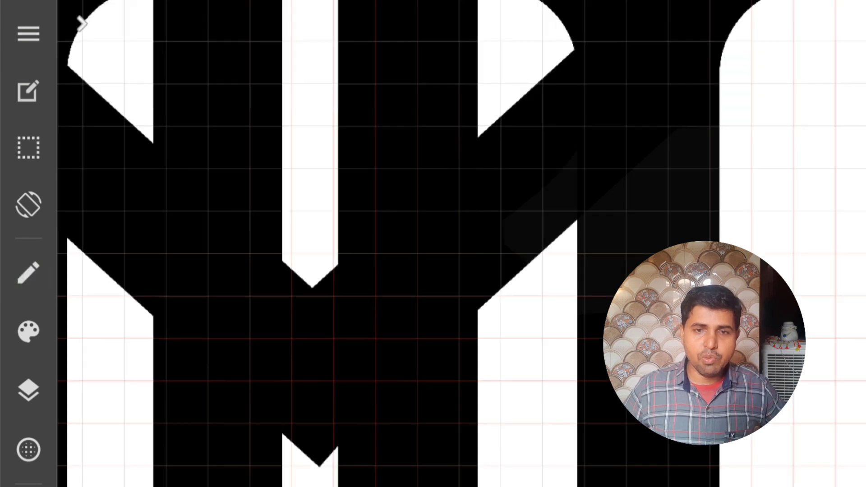
left_click(28, 273)
left_click(139, 29)
left_click(28, 273)
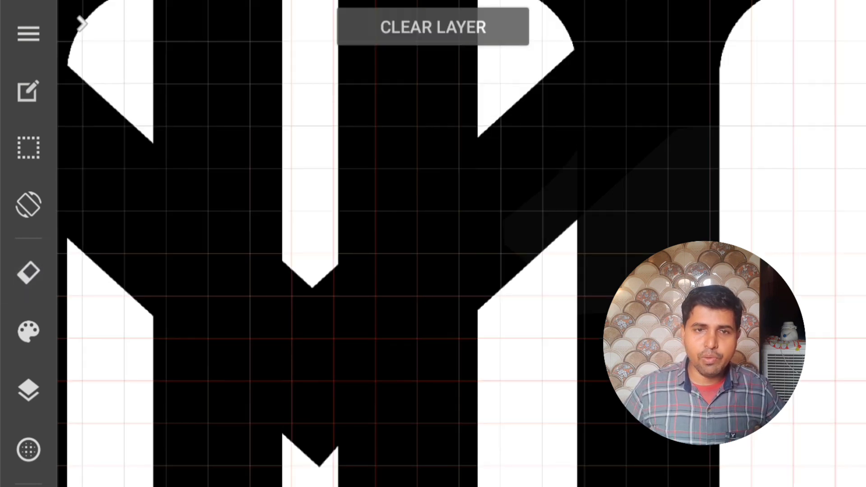
Erase a straight vertical white gap between the T stem and the right M stroke
left_click_drag(495, 174, 492, 352)
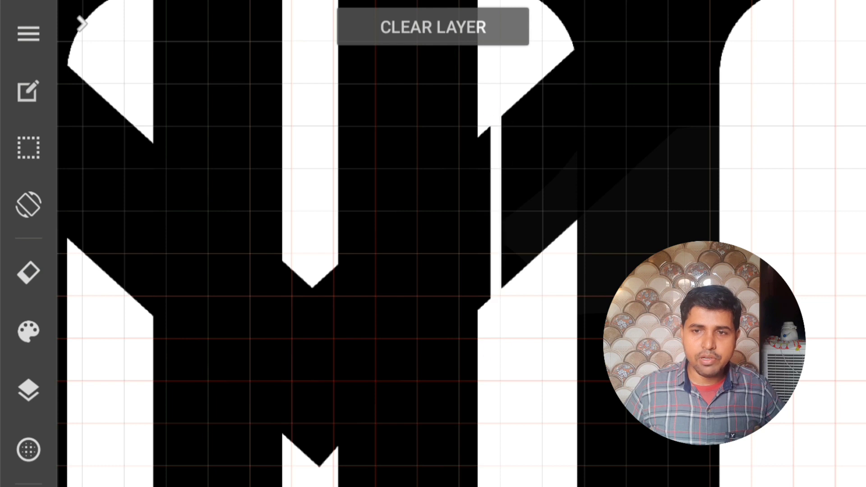
left_click_drag(485, 125, 482, 400)
left_click_drag(483, 127, 504, 417)
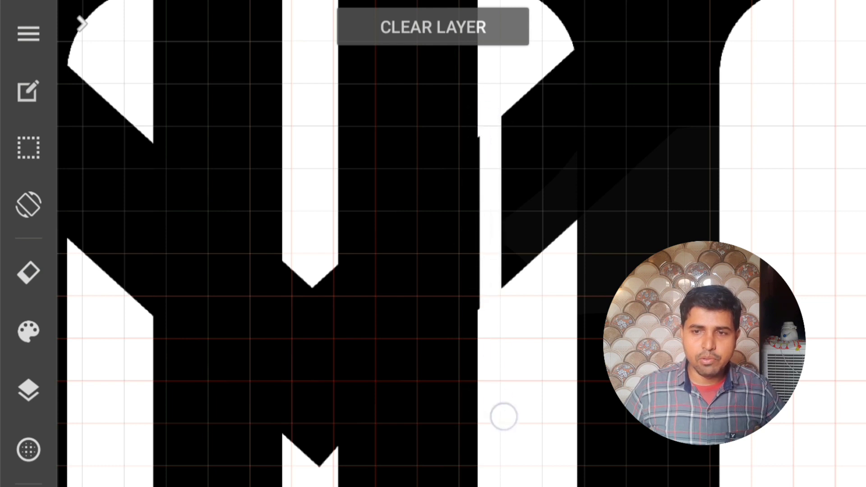
left_click_drag(485, 138, 489, 365)
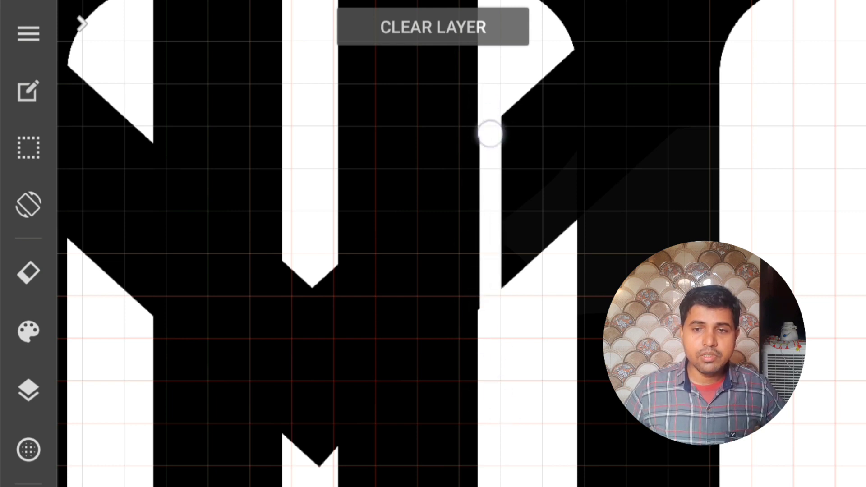
left_click_drag(490, 133, 497, 409)
left_click_drag(496, 96, 496, 399)
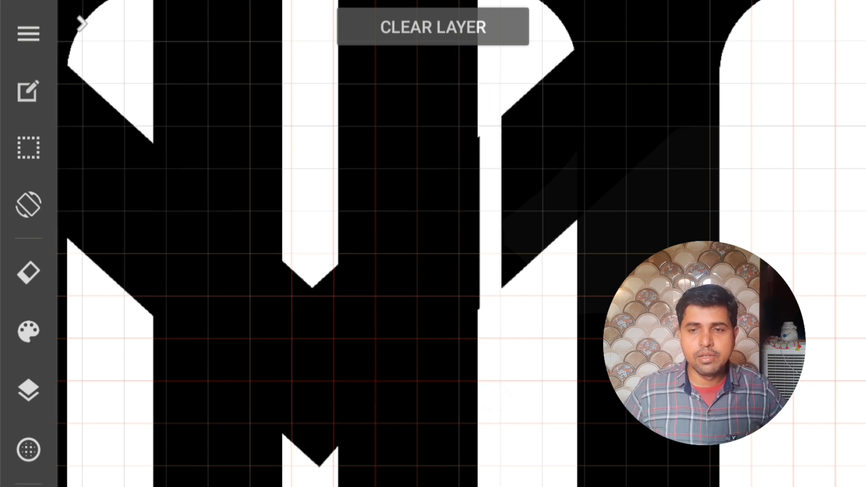
scroll(586, 280, "down", 5)
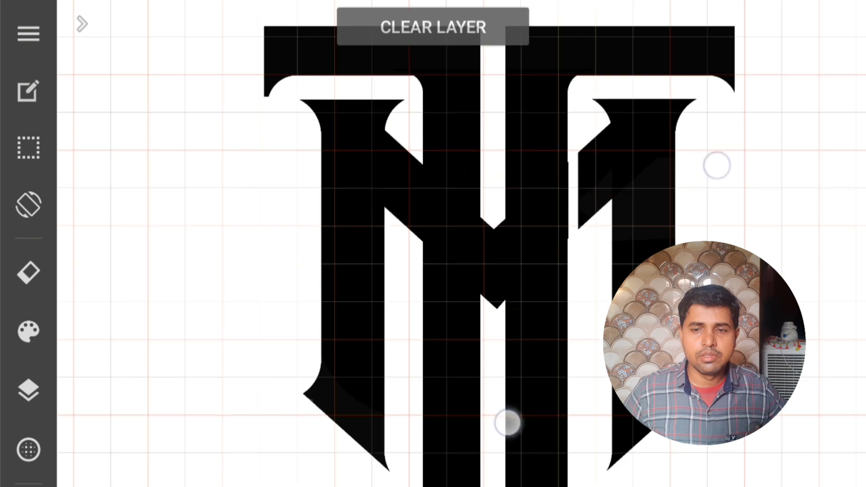
scroll(586, 279, "down", 3)
scroll(586, 280, "down", 2)
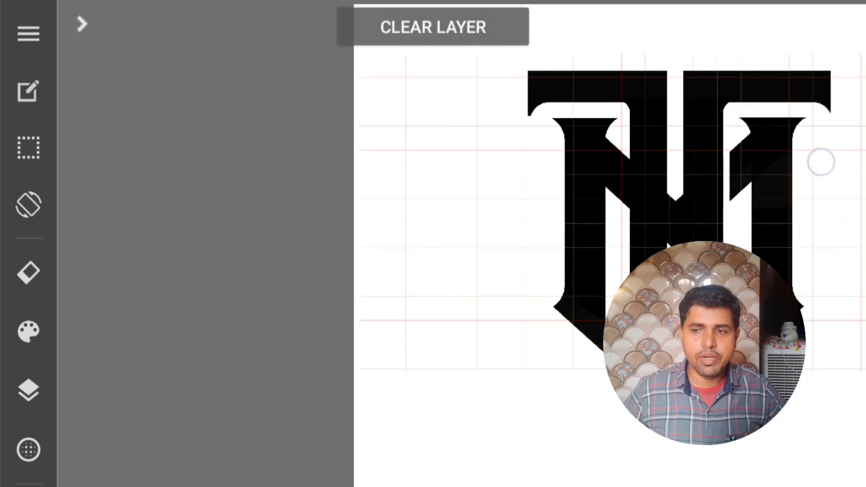
scroll(789, 165, "up", 2)
scroll(541, 261, "up", 2)
scroll(496, 253, "up", 2)
scroll(451, 253, "up", 2)
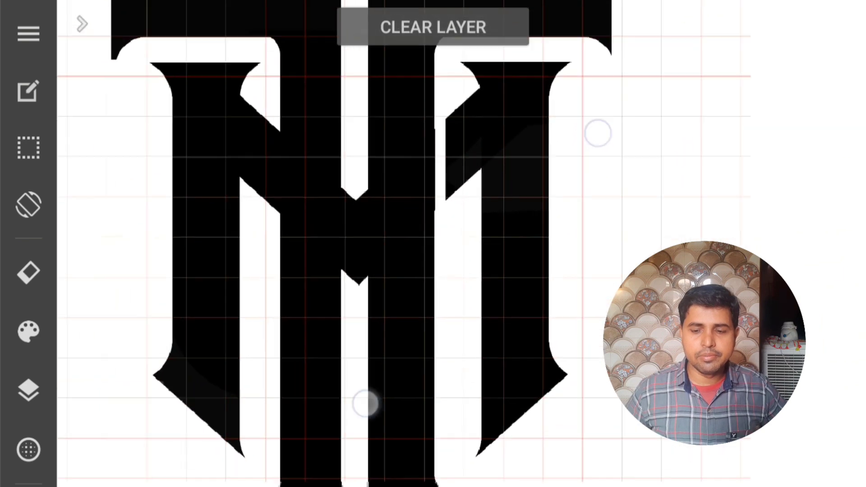
scroll(388, 262, "up", 1)
scroll(387, 263, "up", 2)
scroll(401, 265, "up", 2)
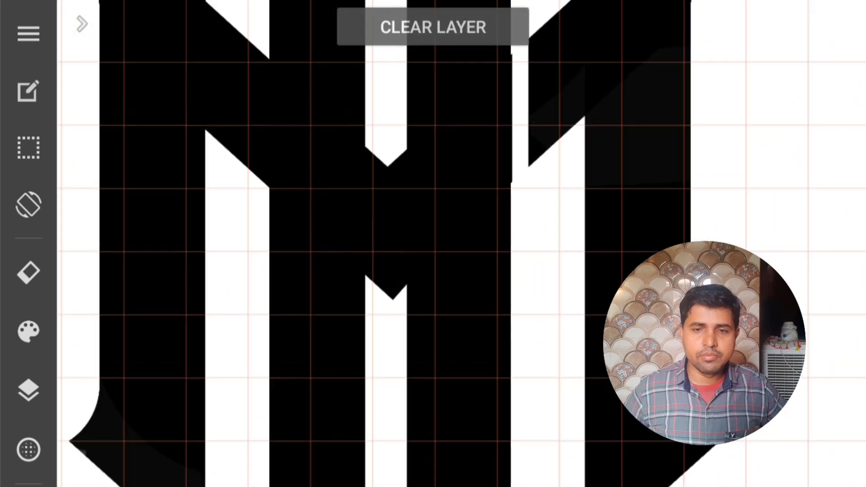
Set the eraser's snapping to parallel diagonal lines
left_click(29, 272)
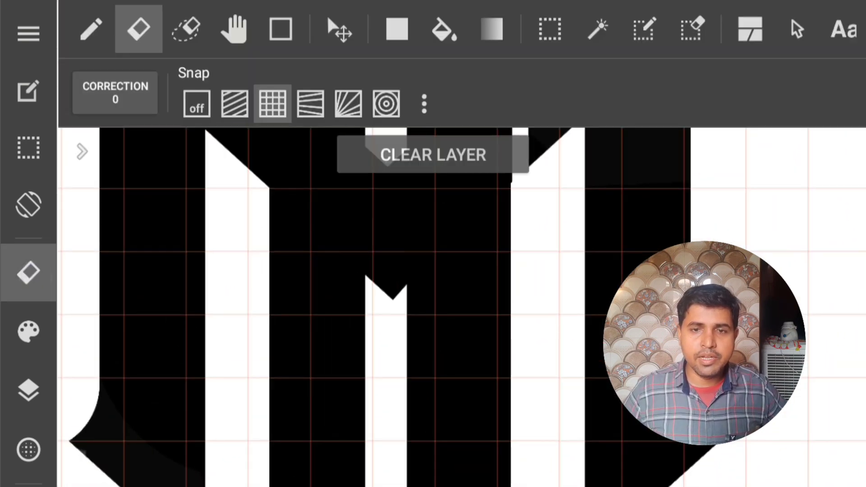
left_click(235, 103)
left_click(28, 272)
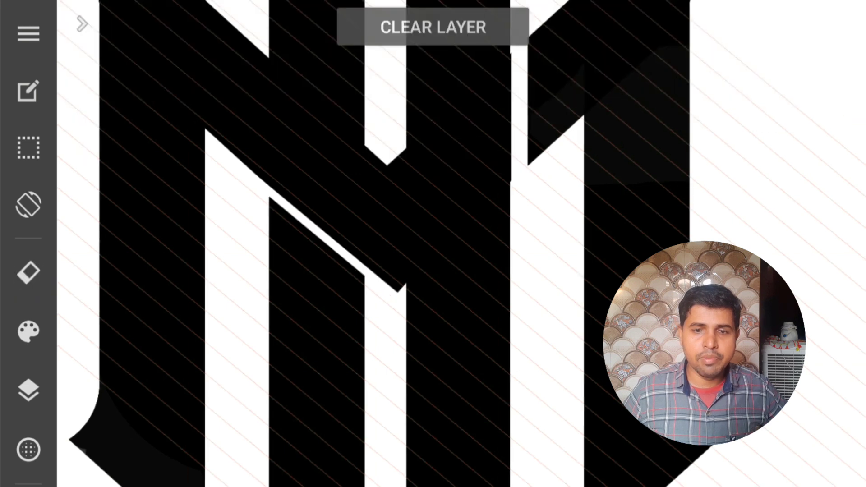
Erase a thin diagonal gap along the V-stroke, redoing the first too-wide attempt
mouse_move(259, 192)
left_mouse_down()
mouse_move(351, 293)
mouse_move(409, 317)
left_mouse_up()
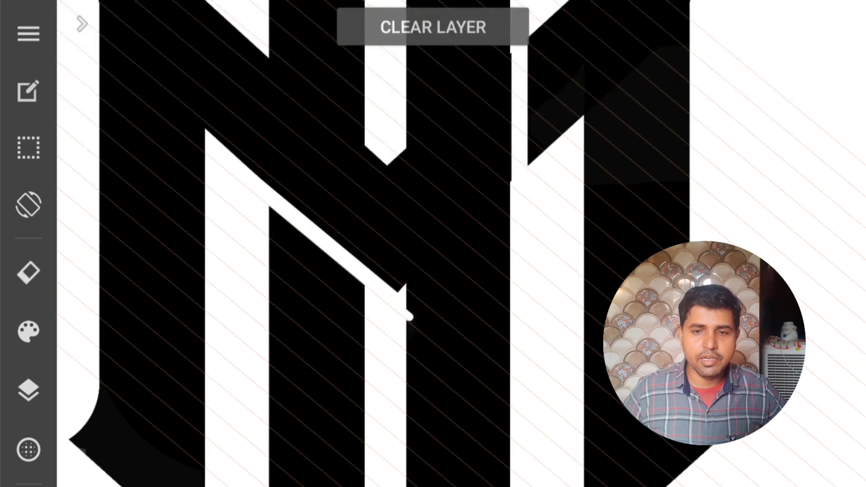
key("ctrl+z")
mouse_move(275, 205)
left_mouse_down()
mouse_move(368, 281)
mouse_move(270, 206)
left_mouse_up()
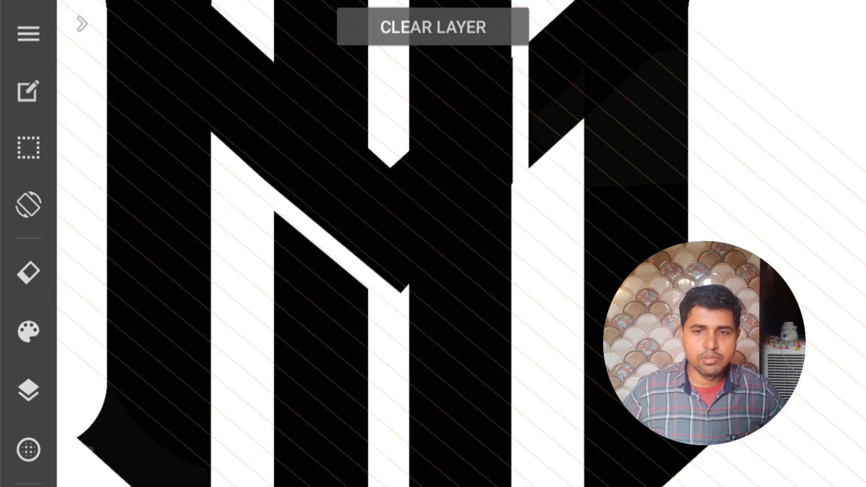
scroll(509, 294, "down", 5)
scroll(528, 279, "down", 2)
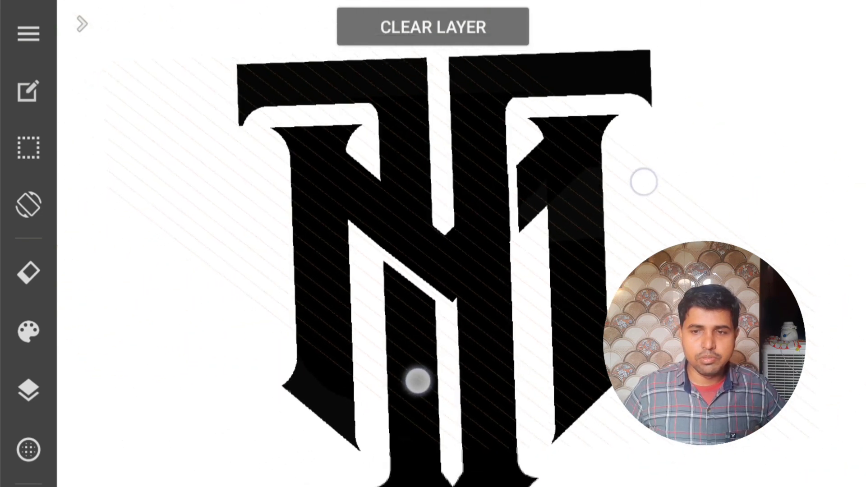
scroll(627, 263, "down", 2)
mouse_move(720, 184)
left_mouse_down()
mouse_move(773, 164)
mouse_move(641, 158)
left_mouse_up()
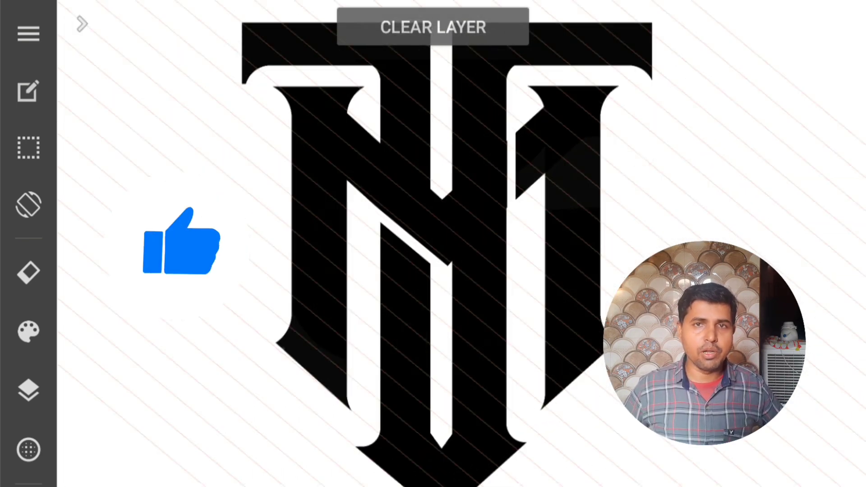
Turn off diagonal snapping and rotate the view so the monogram stands upright
left_click_drag(422, 347, 371, 378)
left_click(28, 272)
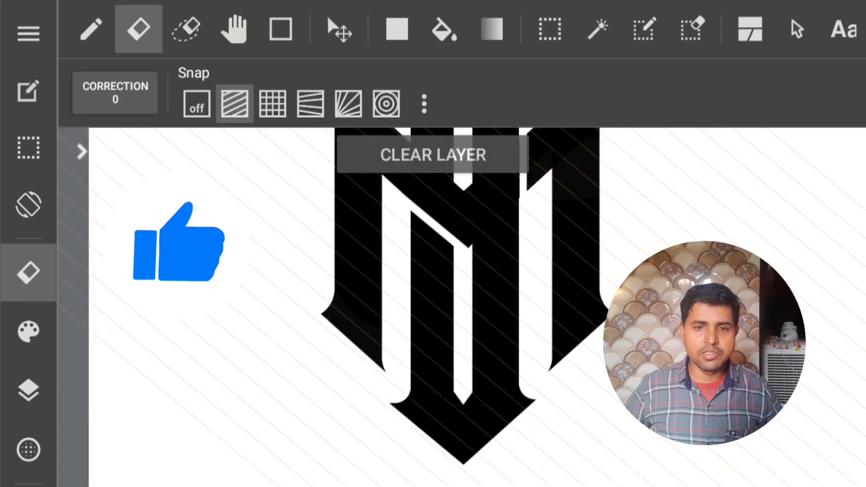
left_click(29, 272)
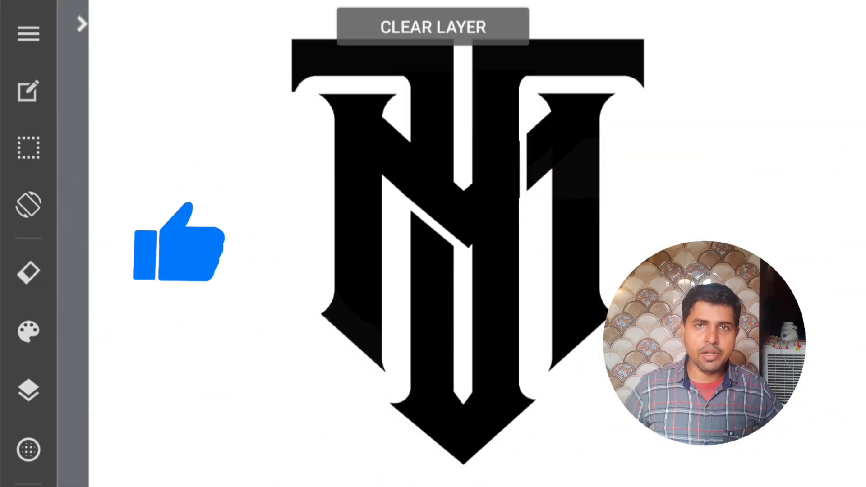